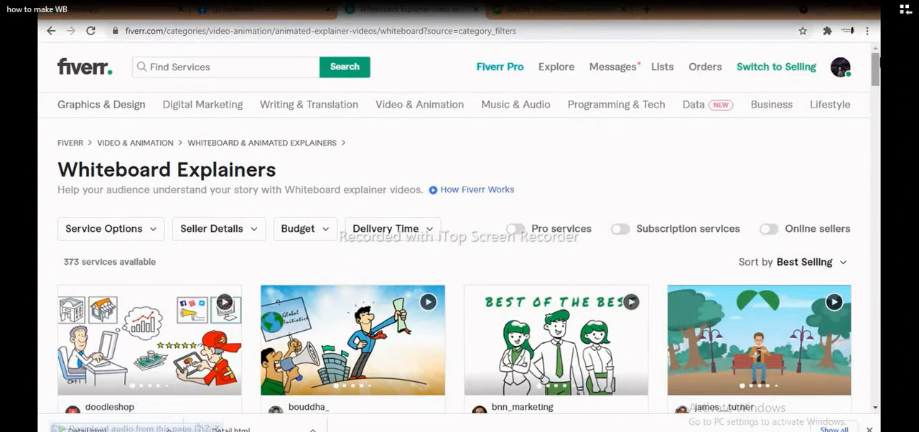
- Look through Fiverr's Whiteboard Explainers listings and compare the sellers' levels, ratings and starting prices
{"action": "mouse_move", "coordinate": [876, 63]}
{"action": "left_mouse_down"}
{"action": "mouse_move", "coordinate": [877, 99]}
{"action": "mouse_move", "coordinate": [878, 84]}
{"action": "left_mouse_up"}
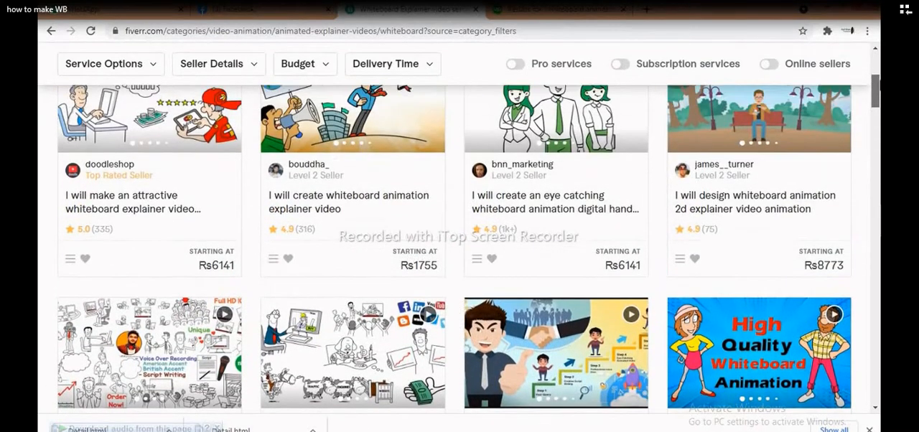
{"action": "scroll", "coordinate": [424, 92], "scroll_direction": "up", "scroll_amount": 4}
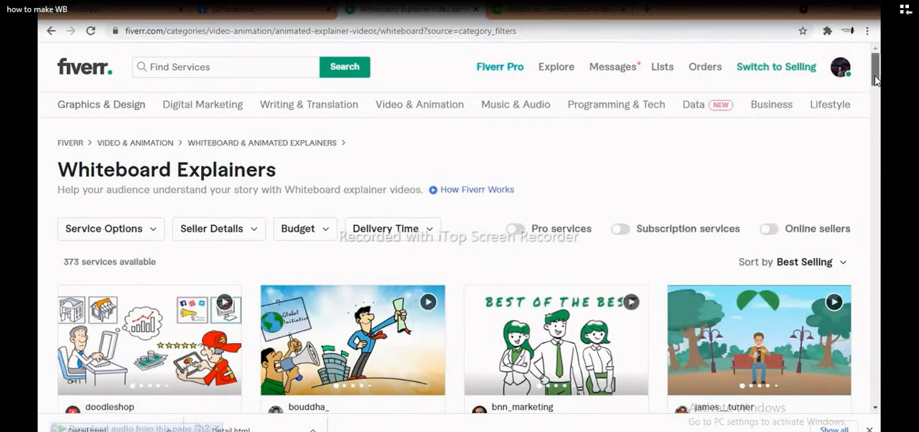
{"action": "scroll", "coordinate": [871, 83], "scroll_direction": "down", "scroll_amount": 4}
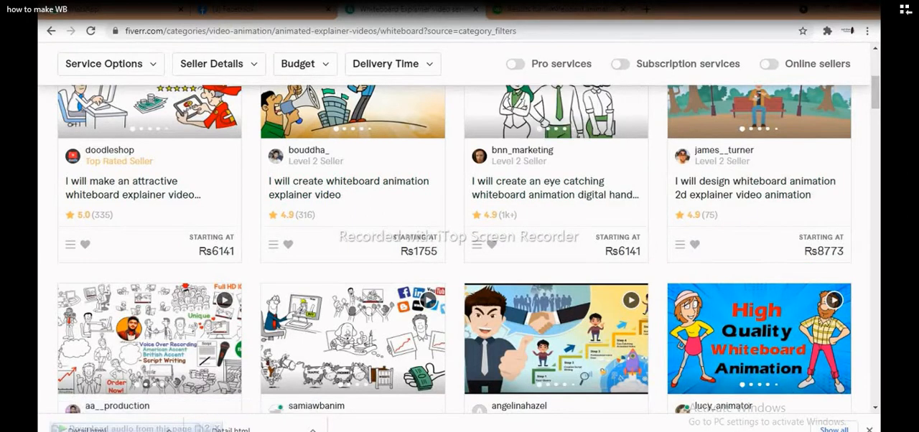
- Switch to the Upwork results for whiteboard animation and examine the projects' prices, delivery times and ratings
{"action": "left_click", "coordinate": [556, 9]}
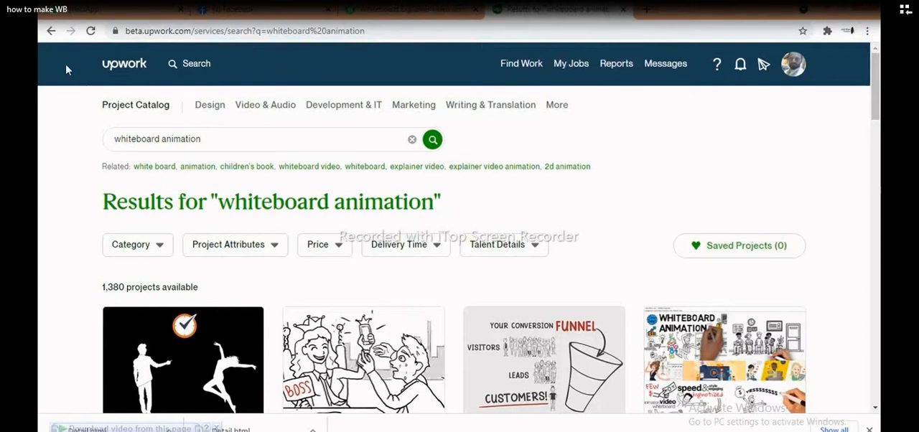
{"action": "left_click_drag", "start_coordinate": [877, 78], "coordinate": [876, 134]}
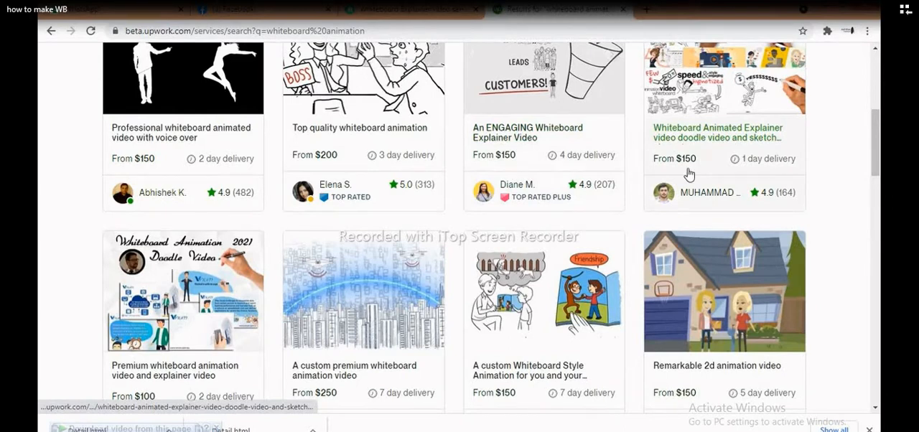
{"action": "scroll", "coordinate": [877, 194], "scroll_direction": "down", "scroll_amount": 4}
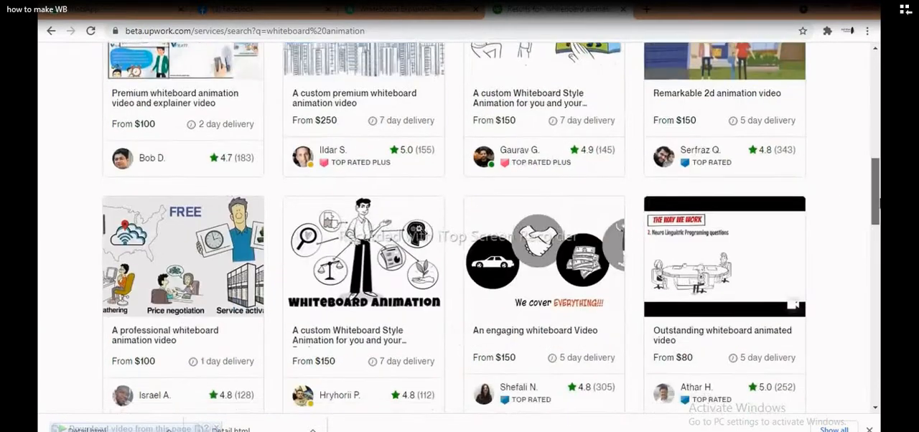
{"action": "scroll", "coordinate": [877, 194], "scroll_direction": "down", "scroll_amount": 3}
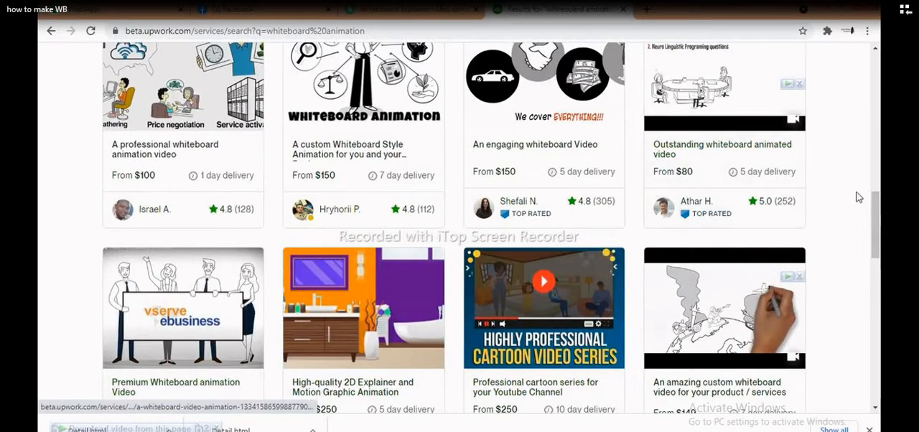
{"action": "left_click_drag", "start_coordinate": [877, 204], "coordinate": [877, 253]}
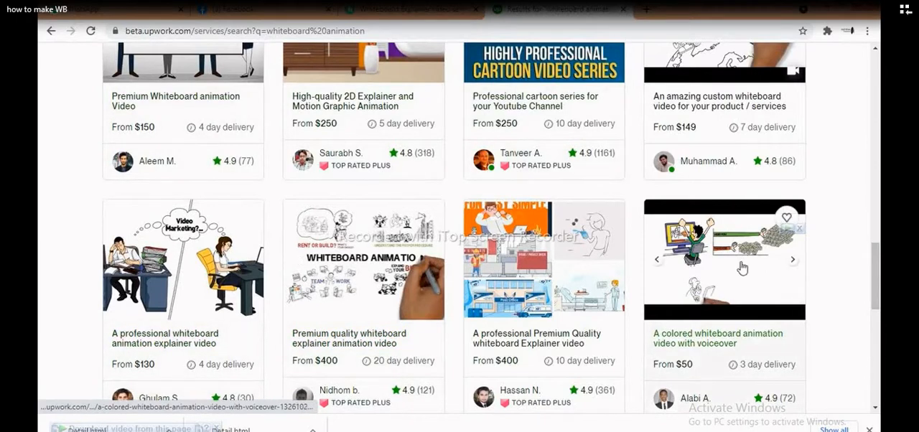
{"action": "left_click_drag", "start_coordinate": [877, 264], "coordinate": [869, 172]}
- Search the web for videoscribe from a new browser tab and open VideoScribe's free trial page
{"action": "left_click", "coordinate": [817, 10]}
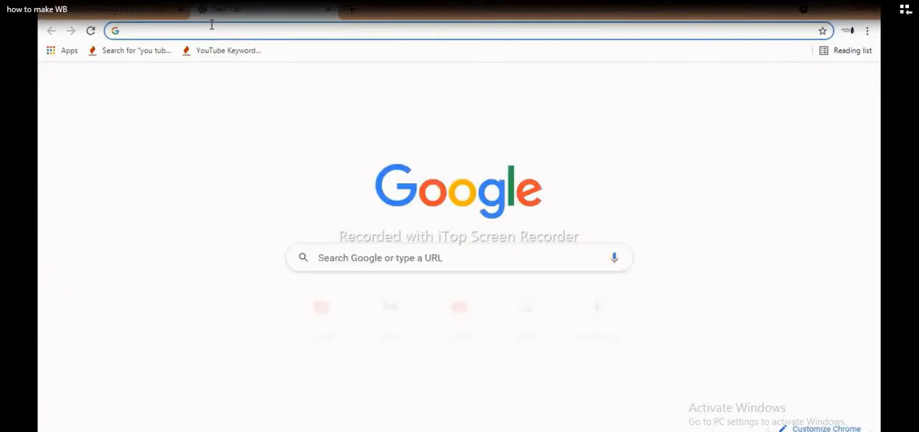
{"action": "type", "text": "visde"}
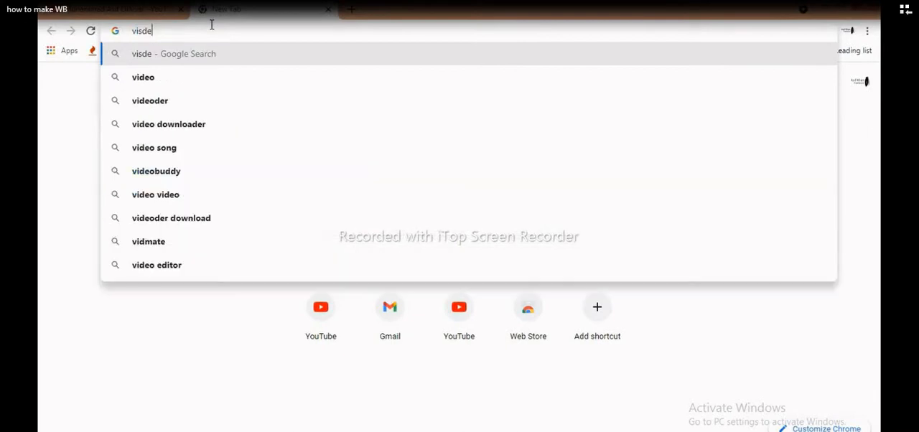
{"action": "key", "text": "BackSpace"}
{"action": "key", "text": "BackSpace"}
{"action": "key", "text": "BackSpace"}
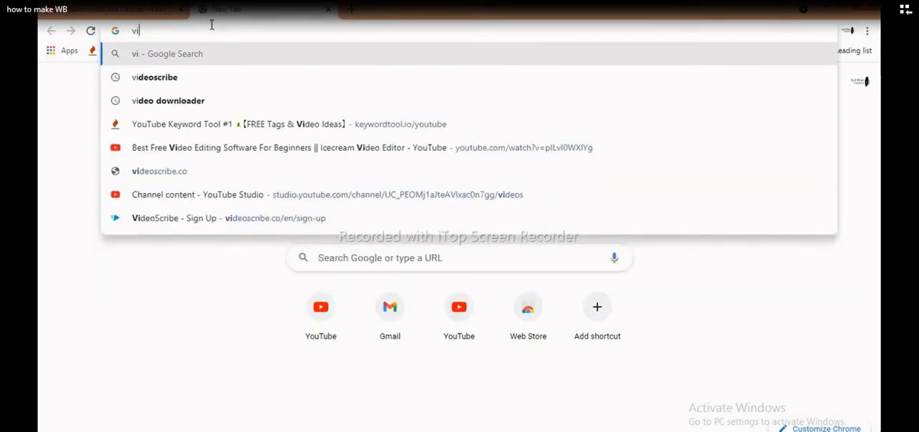
{"action": "type", "text": "deo"}
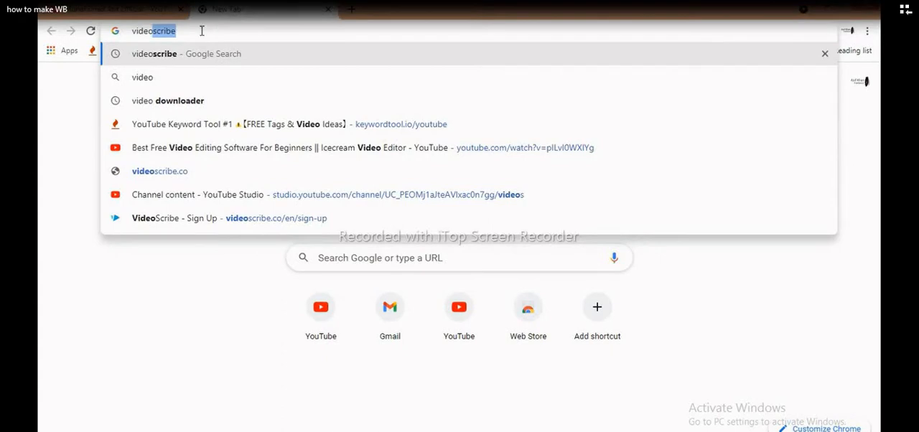
{"action": "left_click", "coordinate": [174, 56]}
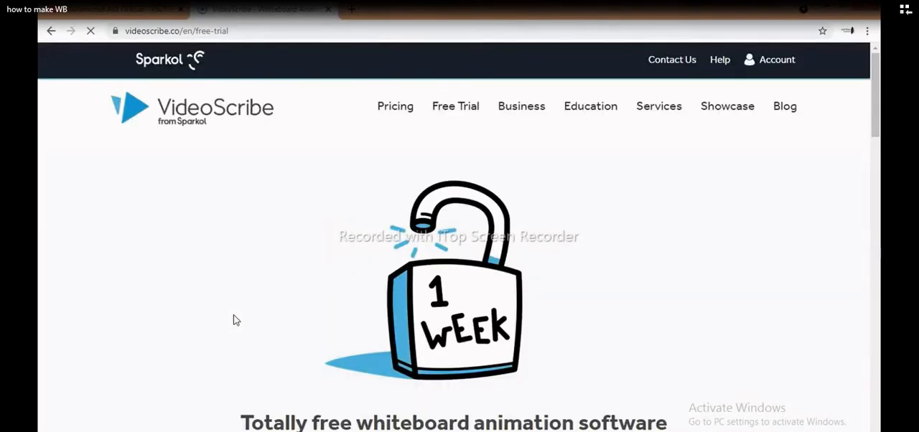
- Start the free trial sign-up and enter the account holder's first and last name
{"action": "left_click_drag", "start_coordinate": [878, 82], "coordinate": [877, 147]}
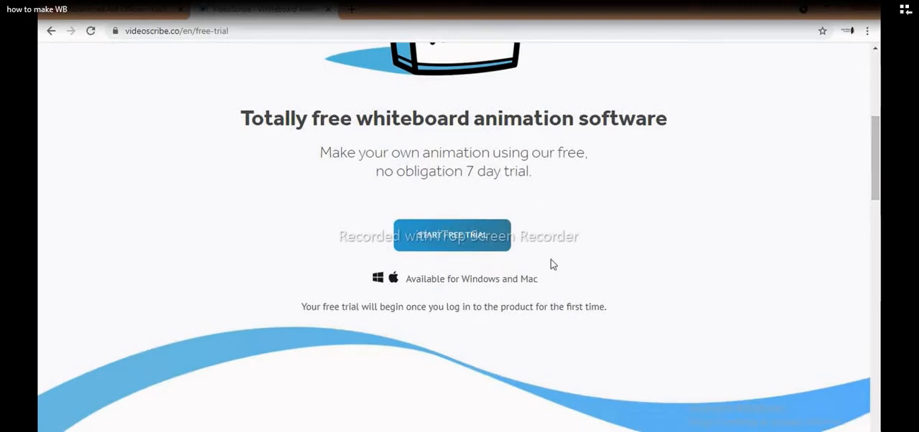
{"action": "left_click", "coordinate": [454, 239]}
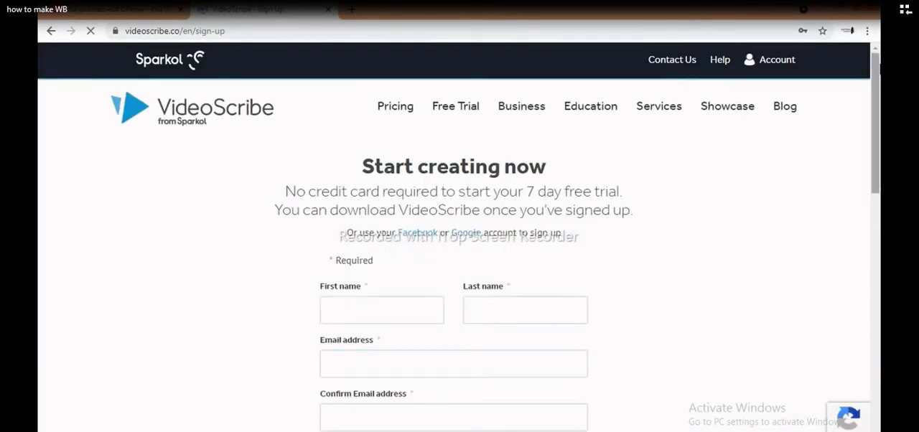
{"action": "left_click_drag", "start_coordinate": [878, 68], "coordinate": [881, 133]}
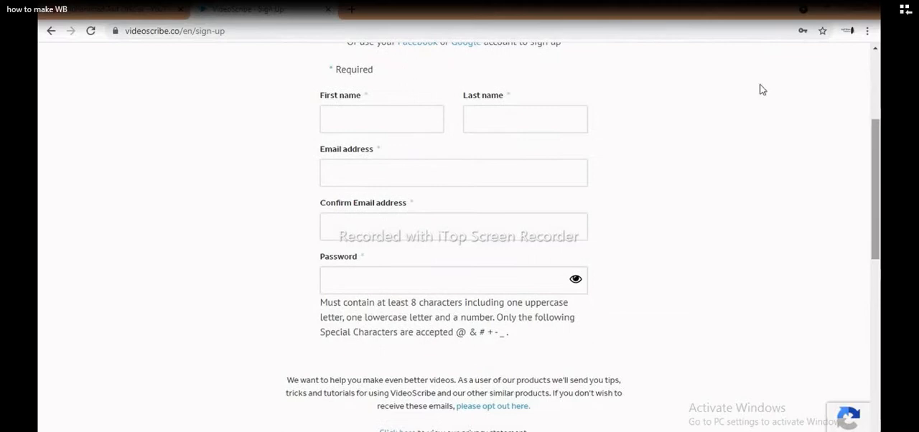
{"action": "left_click", "coordinate": [346, 115]}
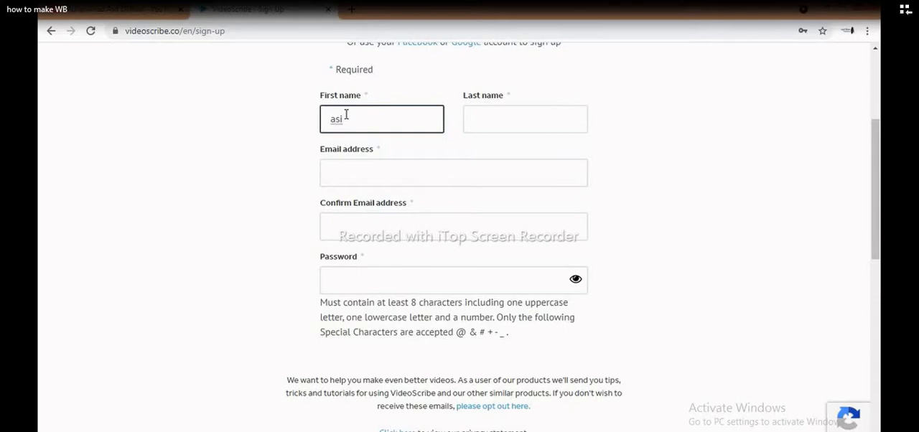
{"action": "key", "text": "Tab"}
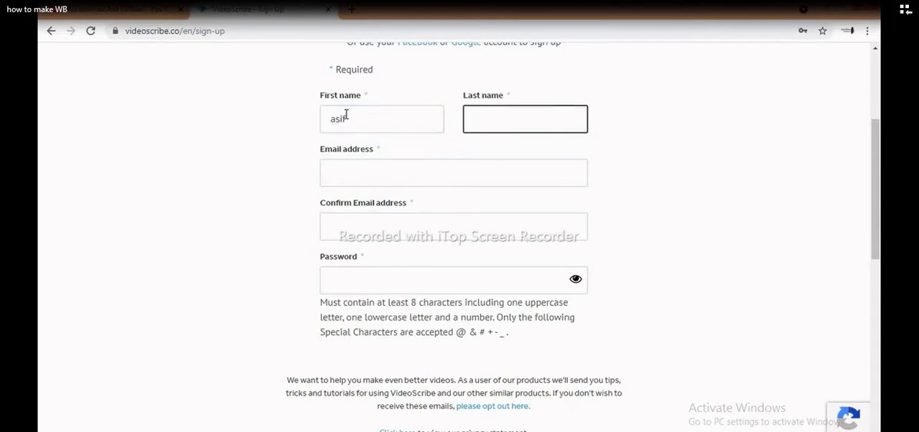
{"action": "type", "text": "khan"}
- Fill in the email address and copy it into the email confirmation field
{"action": "left_click", "coordinate": [353, 170]}
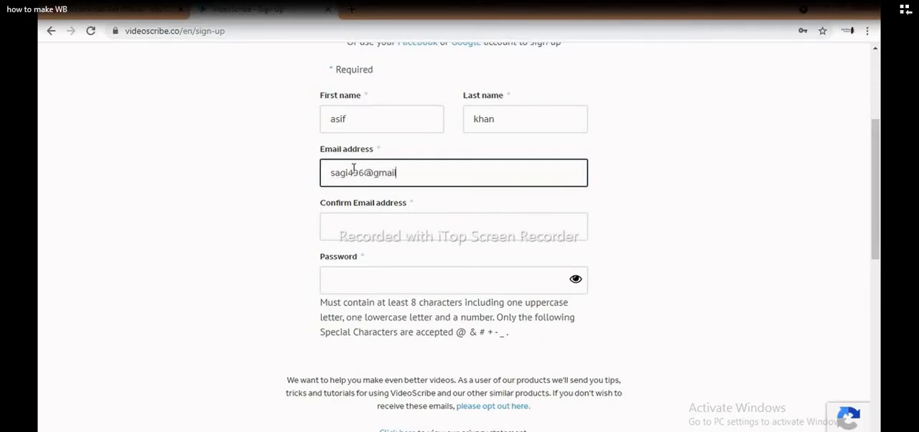
{"action": "left_click", "coordinate": [340, 228]}
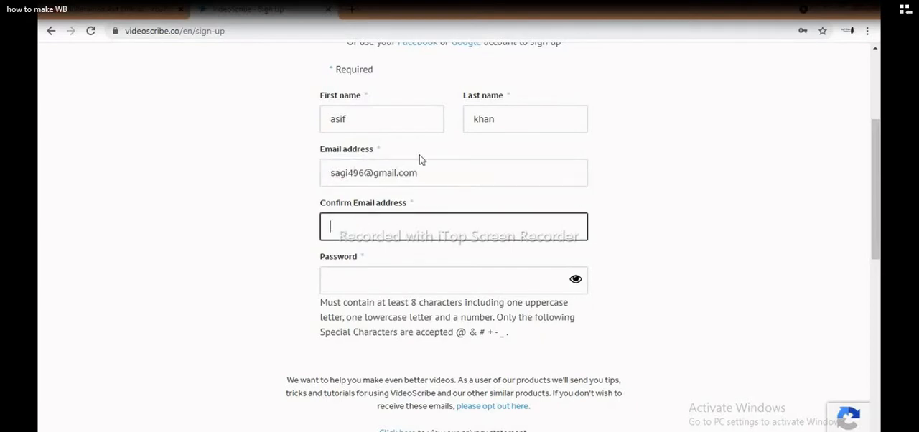
{"action": "left_click_drag", "start_coordinate": [433, 177], "coordinate": [342, 192]}
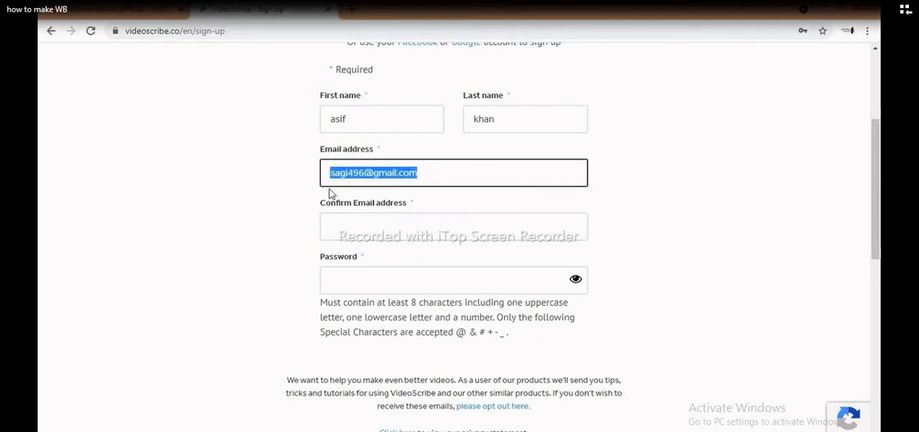
{"action": "left_click", "coordinate": [339, 221]}
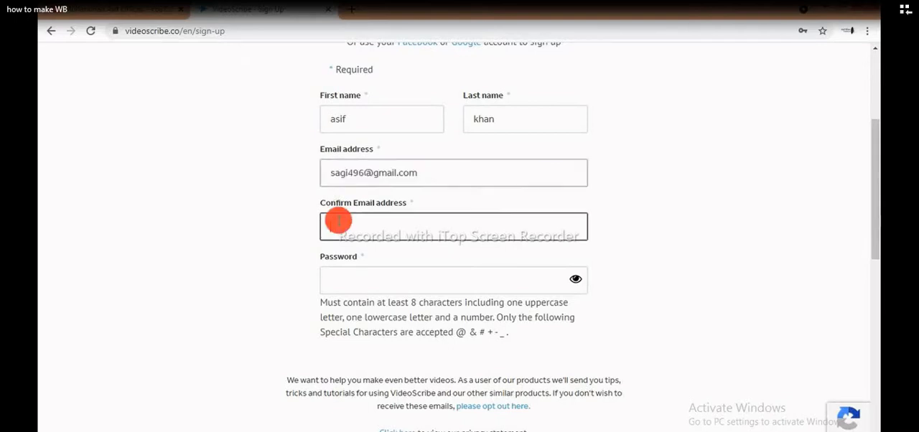
{"action": "key", "text": "ctrl+v"}
- Enter a password for the new VideoScribe account in the sign-up form
{"action": "left_click", "coordinate": [357, 280]}
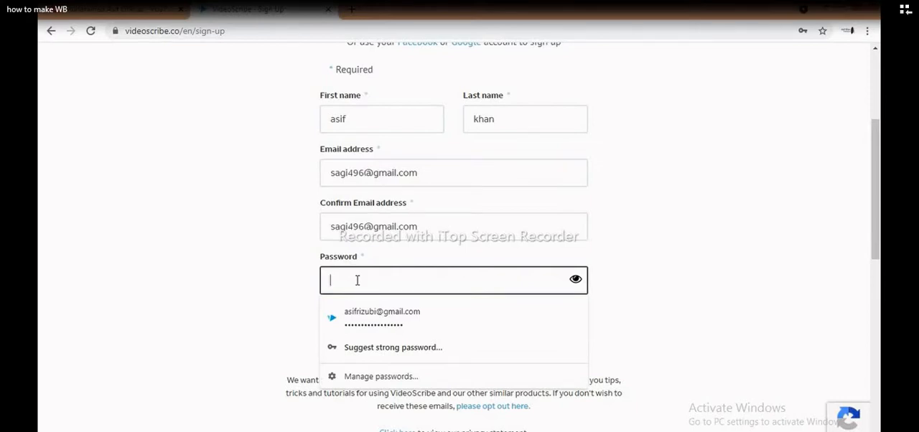
{"action": "type", "text": "**"}
{"action": "left_click", "coordinate": [624, 239]}
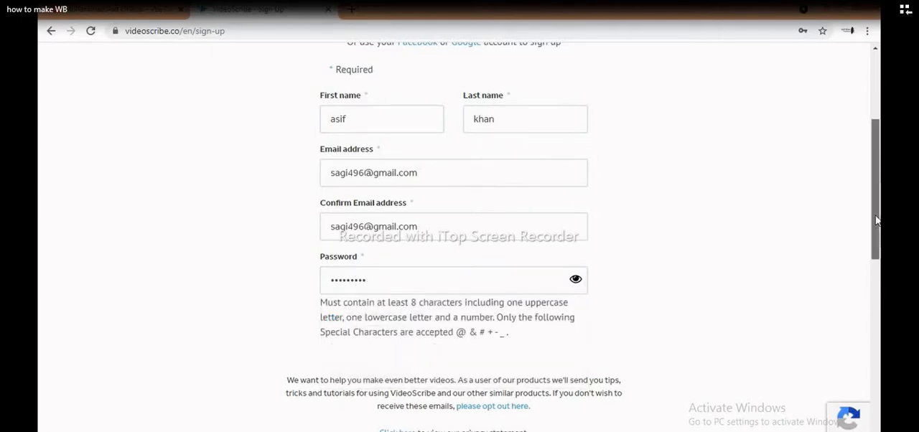
- Agree to Sparkol's terms and conditions and create the free account, saving its login in the browser
{"action": "scroll", "coordinate": [876, 221], "scroll_direction": "down", "scroll_amount": 3}
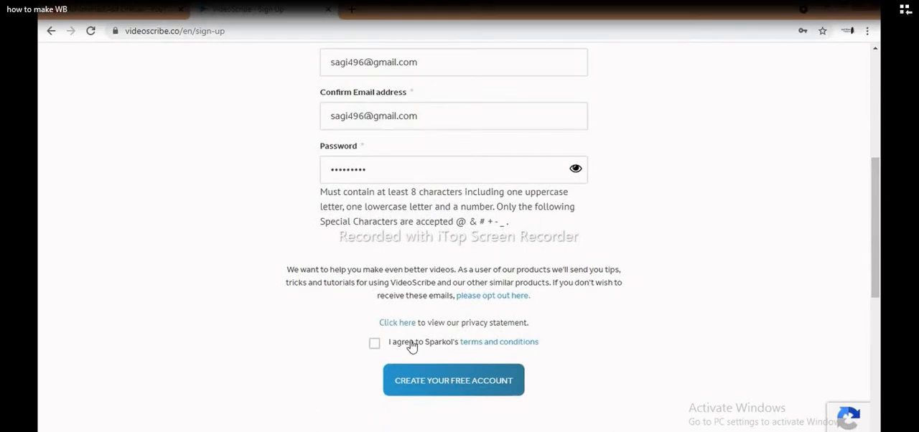
{"action": "left_click", "coordinate": [375, 343]}
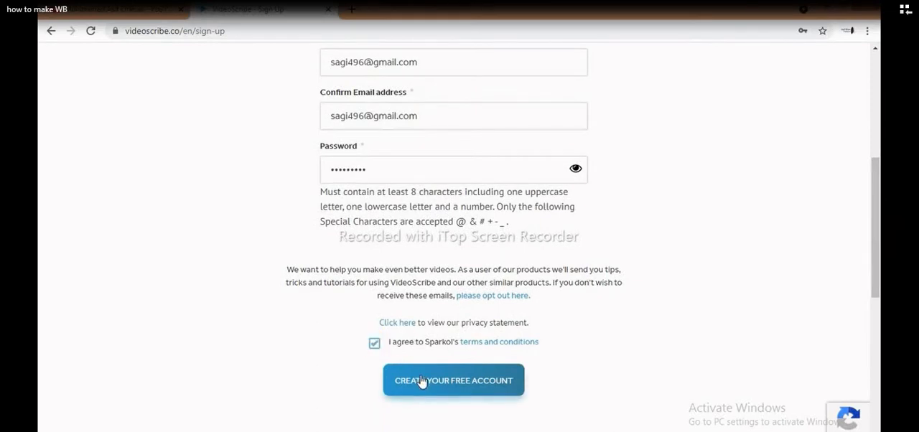
{"action": "left_click", "coordinate": [423, 382]}
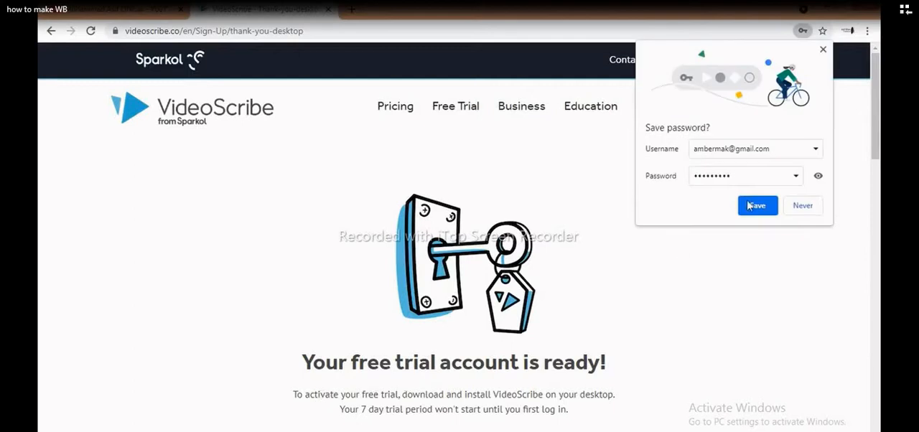
{"action": "left_click", "coordinate": [756, 207]}
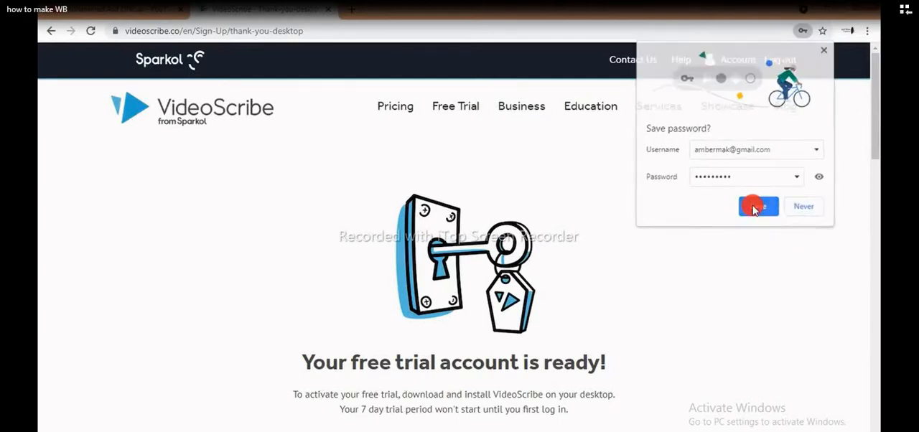
- Download the Windows (64-bit) version of VideoScribe and launch the VideoScribe64 (1) installer from the Downloads folder
{"action": "left_click_drag", "start_coordinate": [878, 95], "coordinate": [879, 225]}
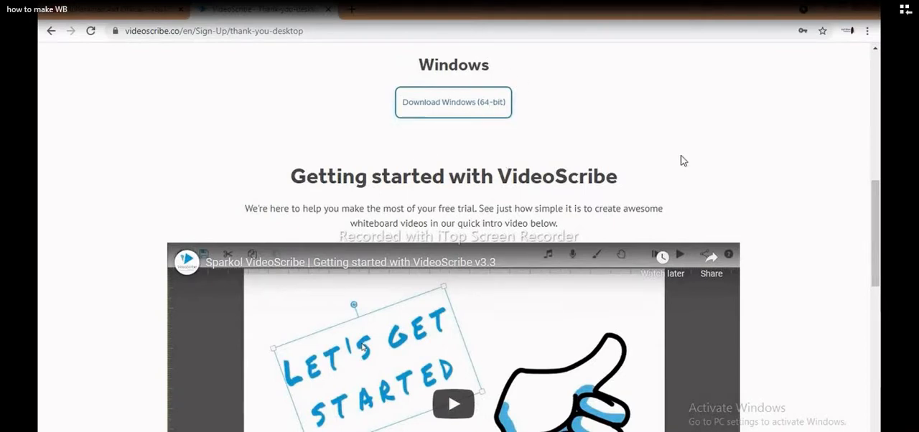
{"action": "left_click", "coordinate": [487, 103]}
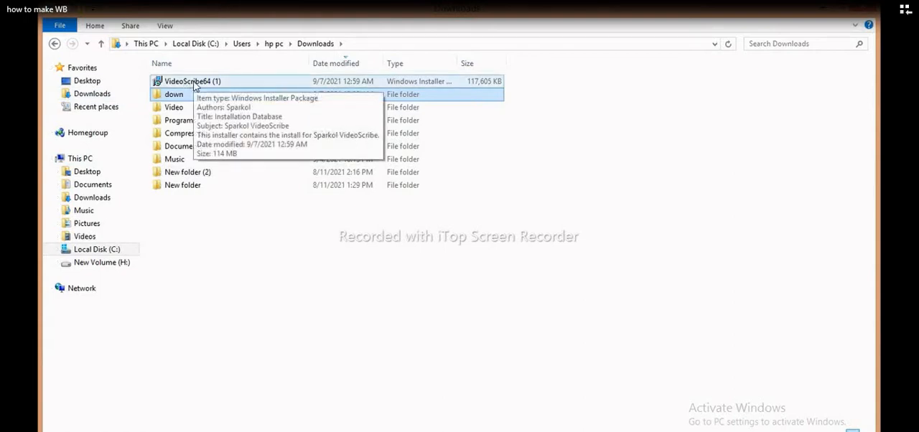
{"action": "double_click", "coordinate": [193, 82]}
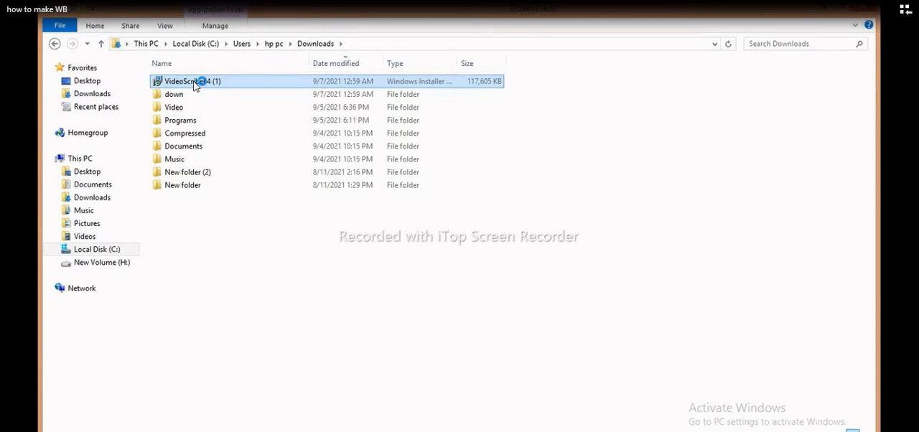
{"action": "left_click", "coordinate": [824, 15]}
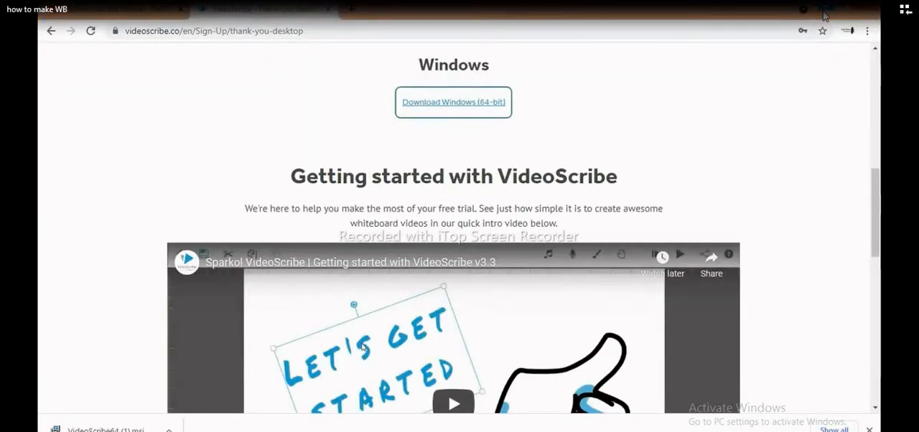
{"action": "left_click", "coordinate": [829, 14]}
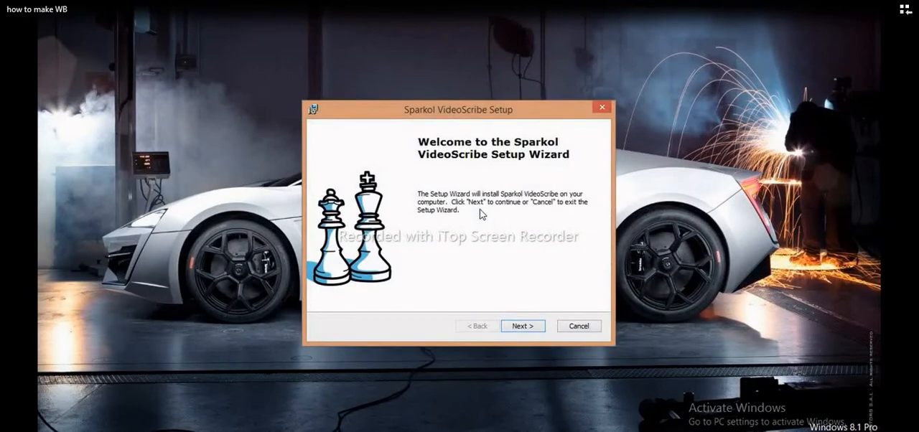
- Install VideoScribe in C:\Program Files\Sparkol\Sparkol VideoScribe\, agreeing to overwrite the existing installation path
{"action": "left_click", "coordinate": [522, 327]}
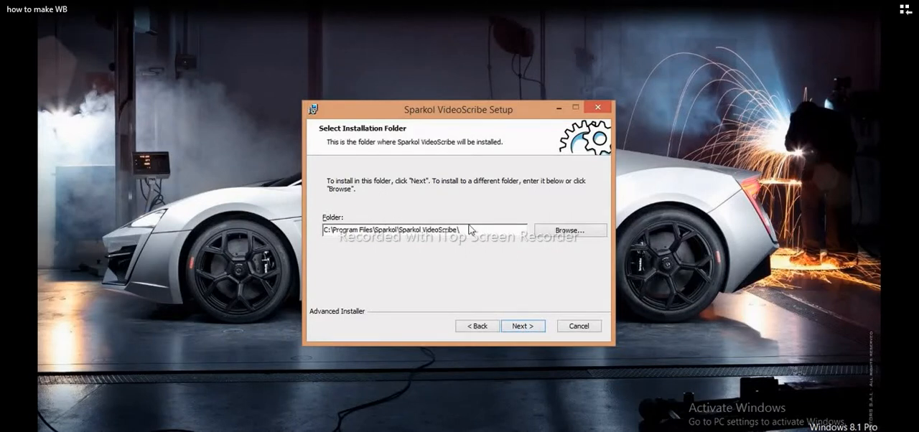
{"action": "left_click", "coordinate": [549, 235]}
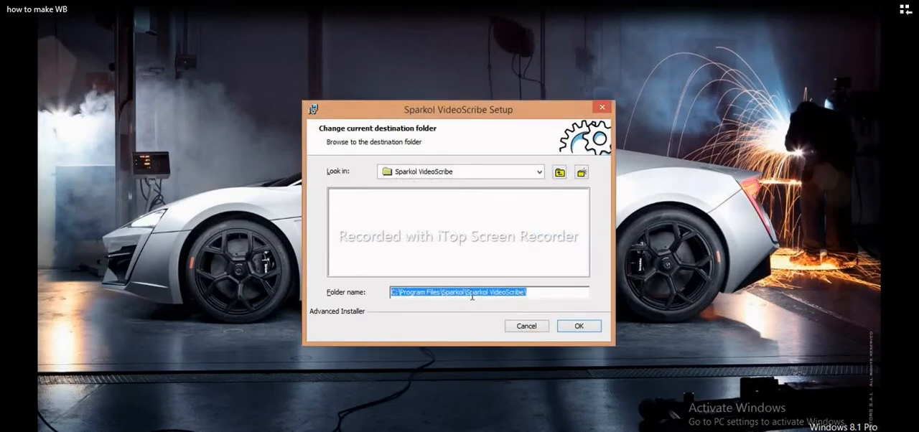
{"action": "left_click", "coordinate": [524, 327]}
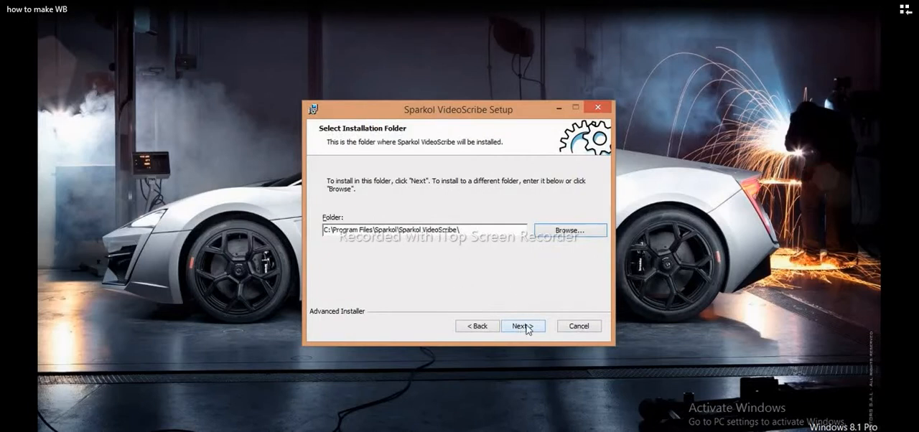
{"action": "left_click", "coordinate": [525, 326]}
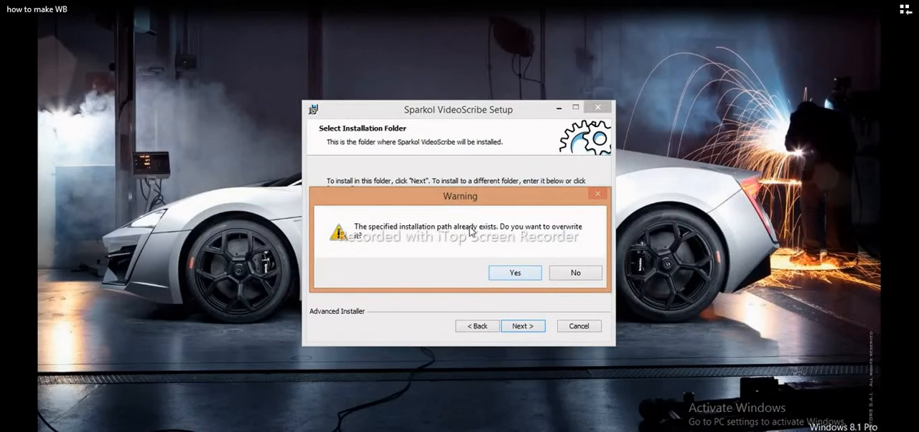
{"action": "left_click", "coordinate": [513, 276]}
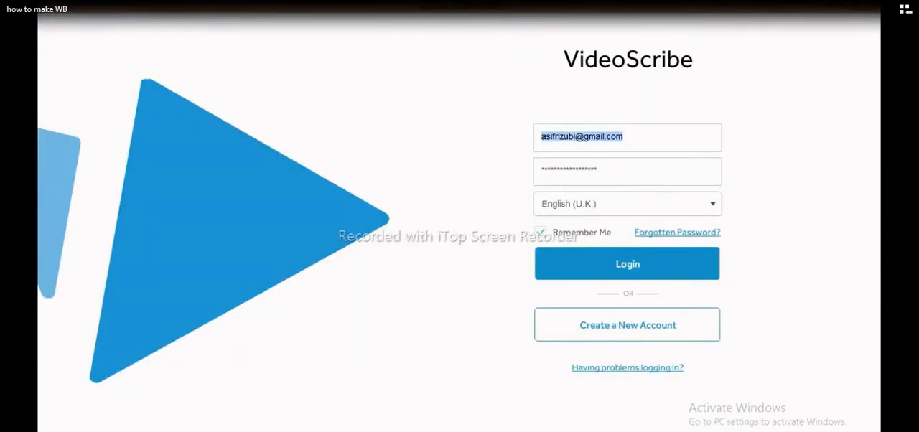
- Log in to VideoScribe with the saved account and create a new blank scribe
{"action": "left_click", "coordinate": [625, 136]}
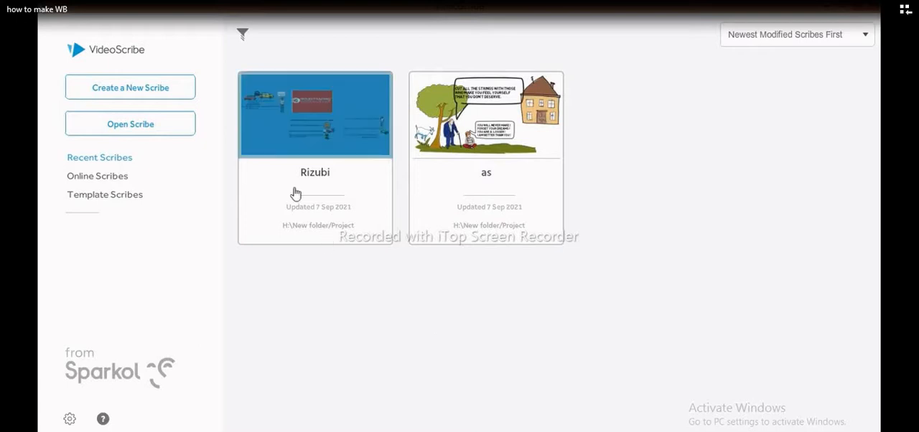
{"action": "left_click", "coordinate": [168, 95]}
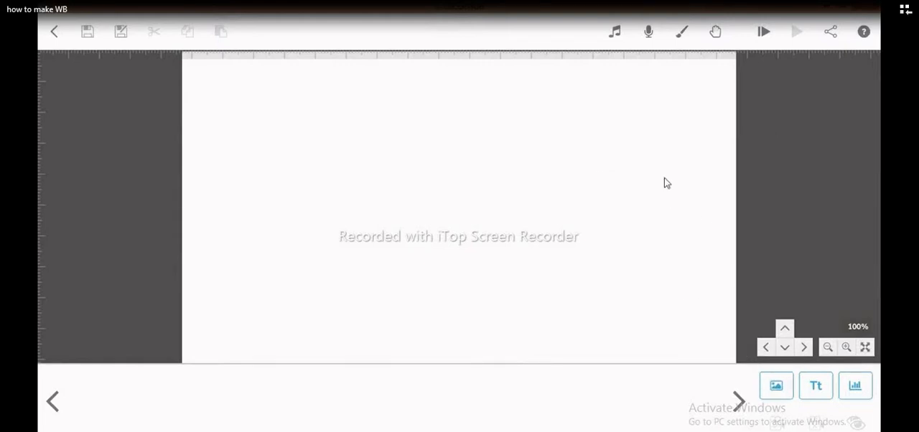
{"action": "right_click", "coordinate": [603, 119]}
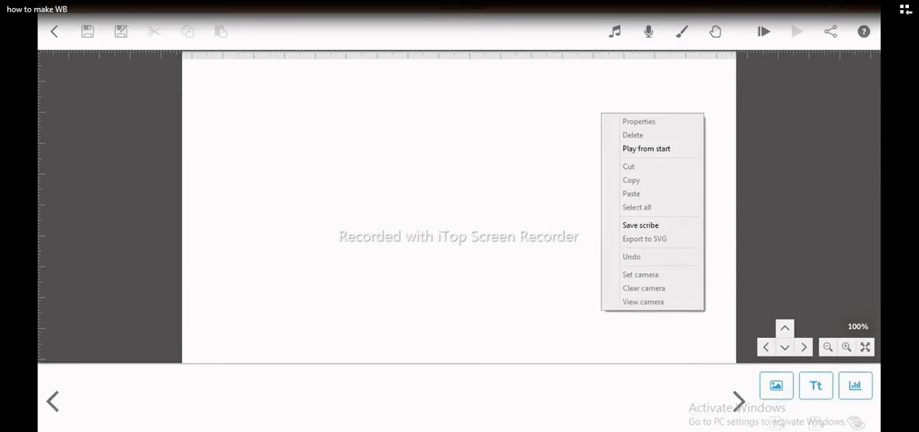
{"action": "left_click", "coordinate": [716, 423]}
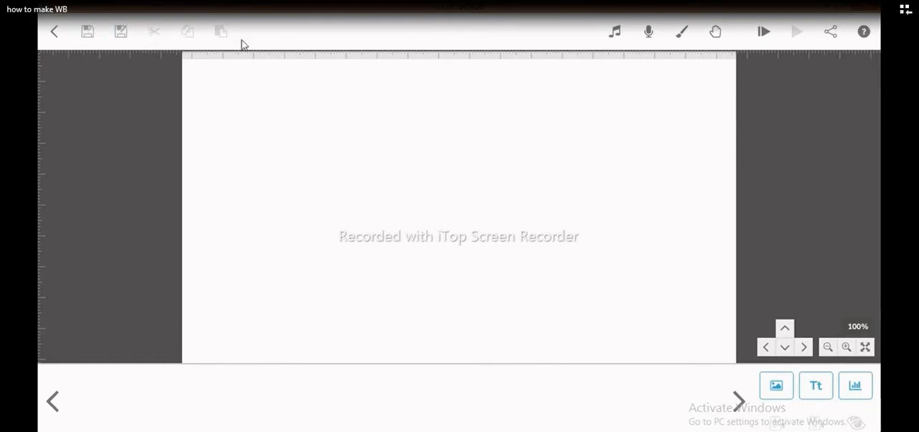
- Try the Adrift track in the scribe music library and close the library without applying it
{"action": "left_click", "coordinate": [616, 33]}
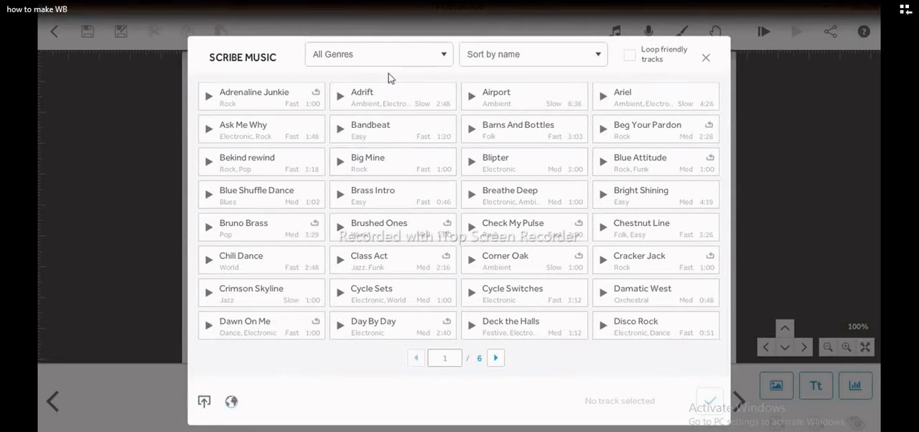
{"action": "left_click", "coordinate": [379, 97]}
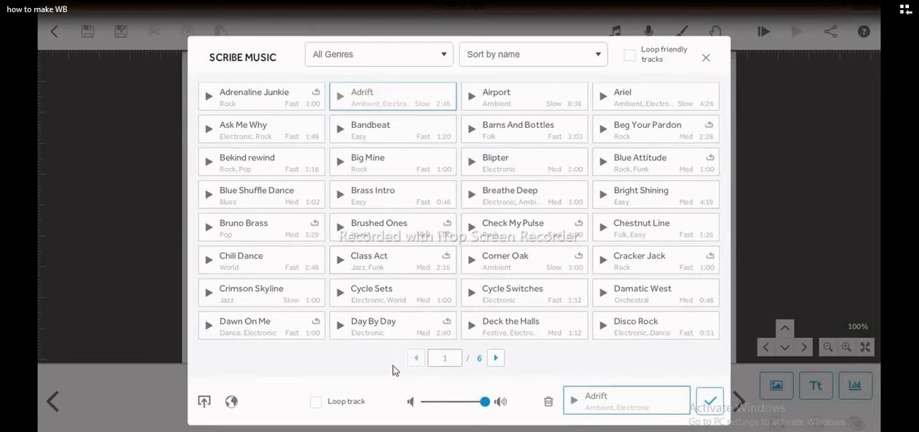
{"action": "left_click", "coordinate": [706, 57]}
{"action": "left_click", "coordinate": [480, 279]}
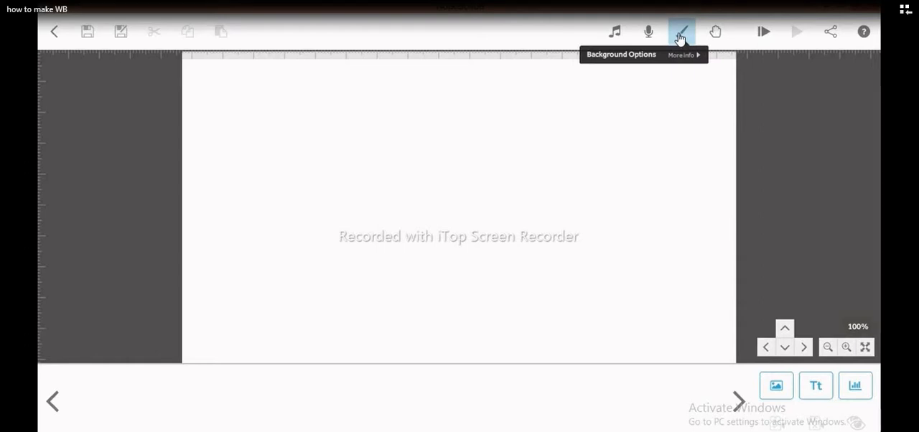
- Set the scribe background to a light green colour with the second texture in the first row
{"action": "left_click", "coordinate": [681, 35]}
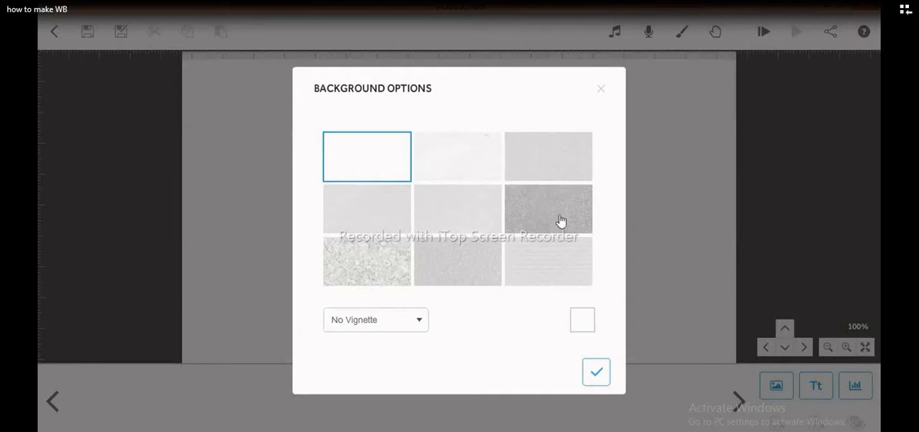
{"action": "left_click", "coordinate": [582, 321]}
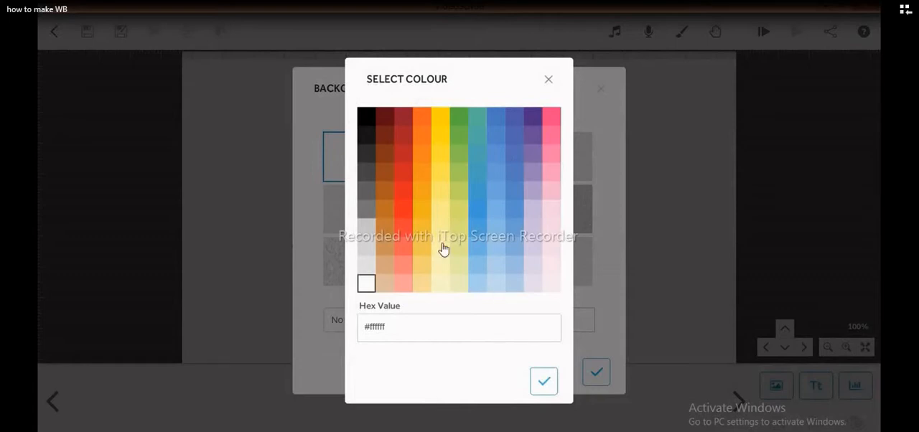
{"action": "left_click", "coordinate": [460, 136]}
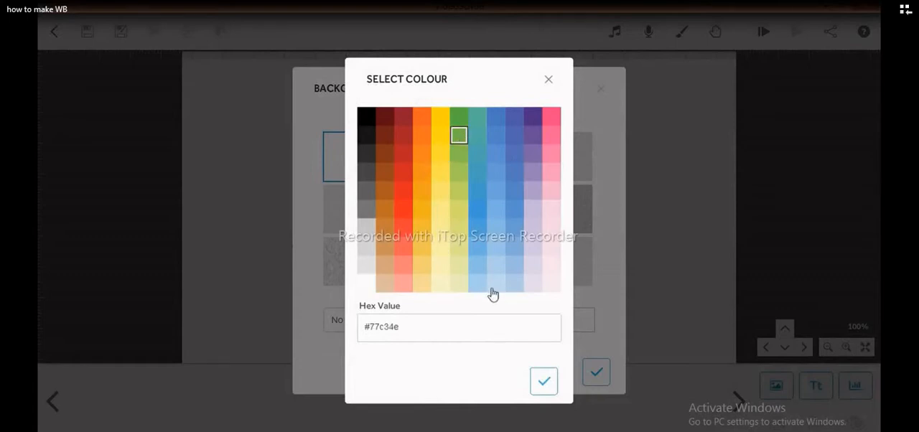
{"action": "left_click", "coordinate": [460, 173]}
{"action": "left_click", "coordinate": [543, 382]}
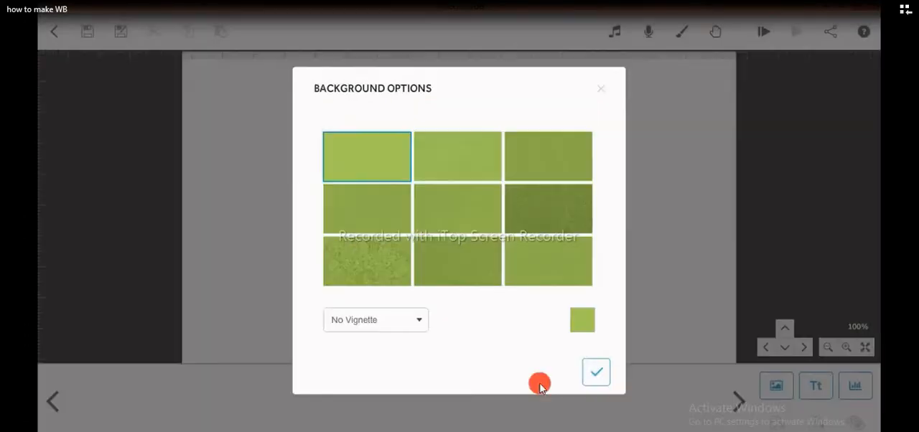
{"action": "left_click", "coordinate": [462, 172]}
{"action": "left_click", "coordinate": [591, 369]}
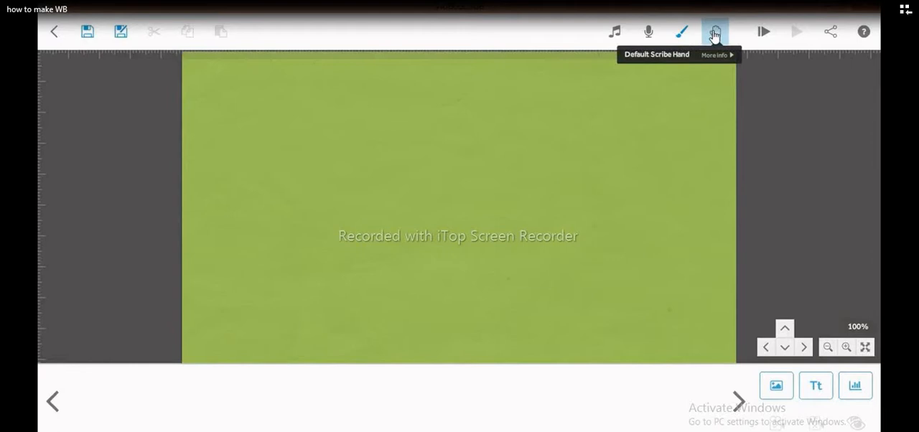
- Set the default scribe hand to No Hand after previewing it
{"action": "left_click", "coordinate": [716, 33]}
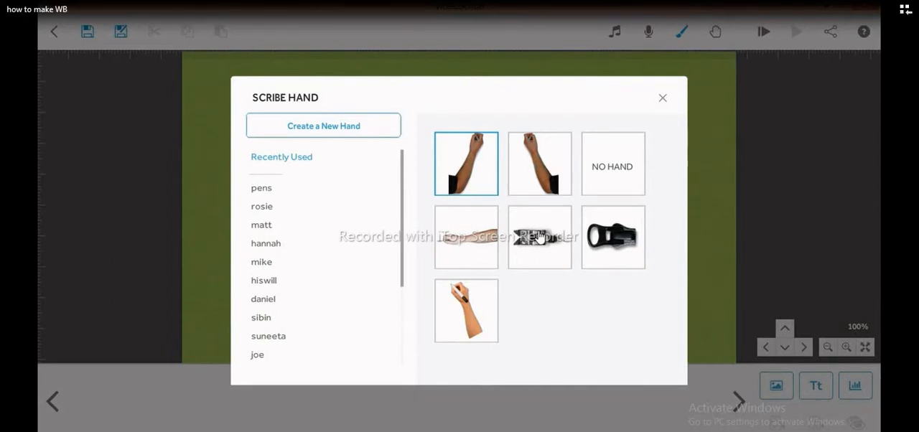
{"action": "left_click", "coordinate": [612, 173]}
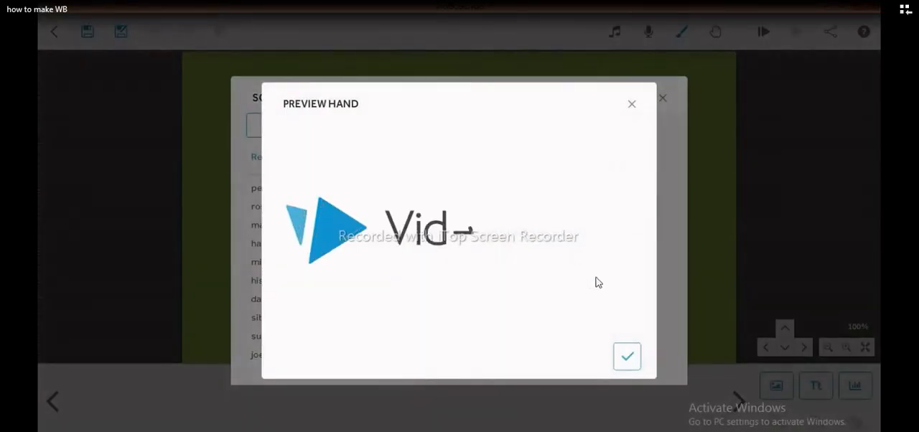
{"action": "left_click", "coordinate": [627, 358]}
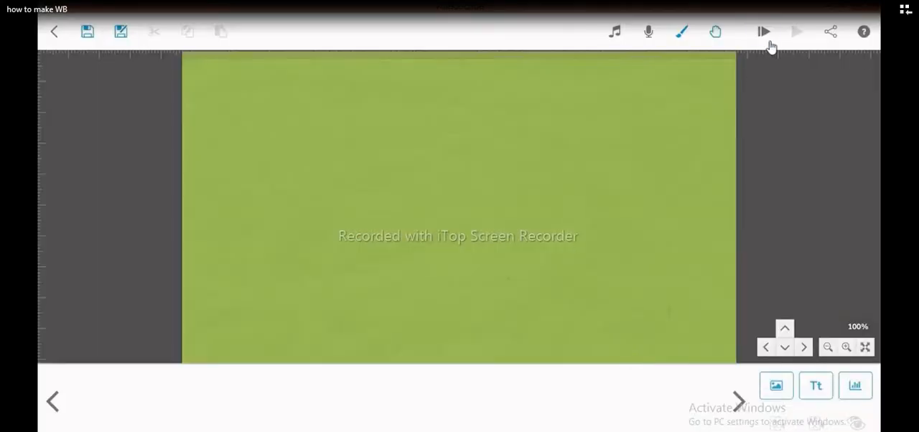
- Set the first recently used hand, the dark-sleeved arm, as the default scribe hand after previewing it
{"action": "left_click", "coordinate": [715, 32]}
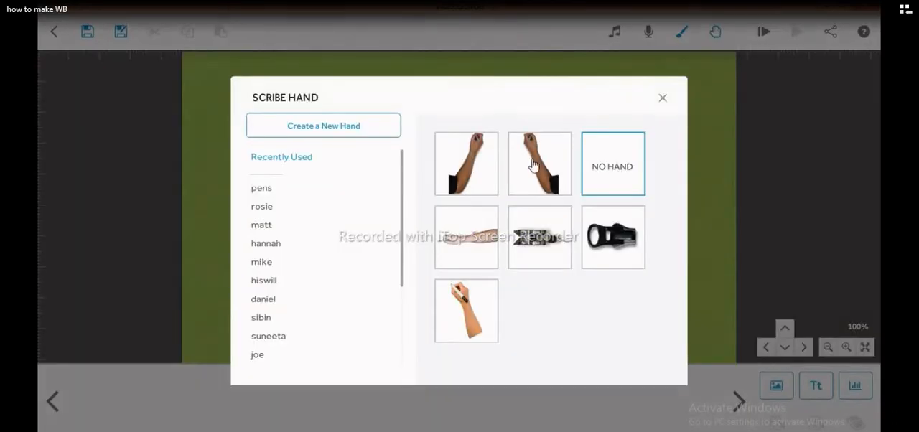
{"action": "left_click", "coordinate": [474, 165]}
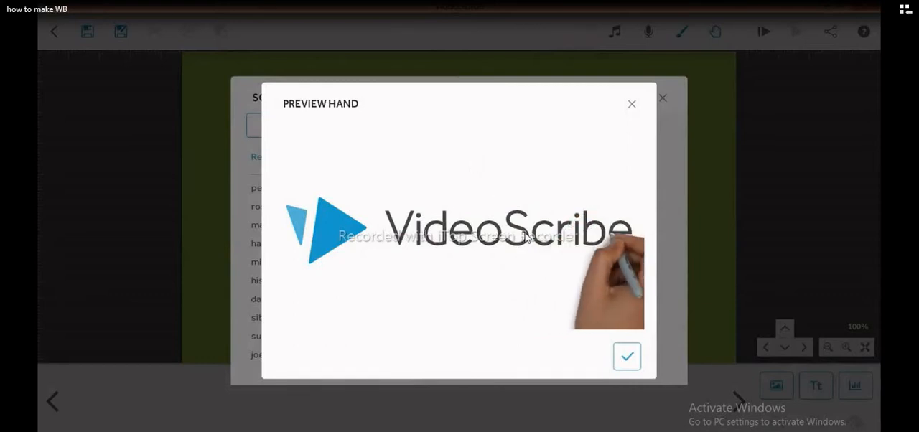
{"action": "left_click", "coordinate": [626, 356]}
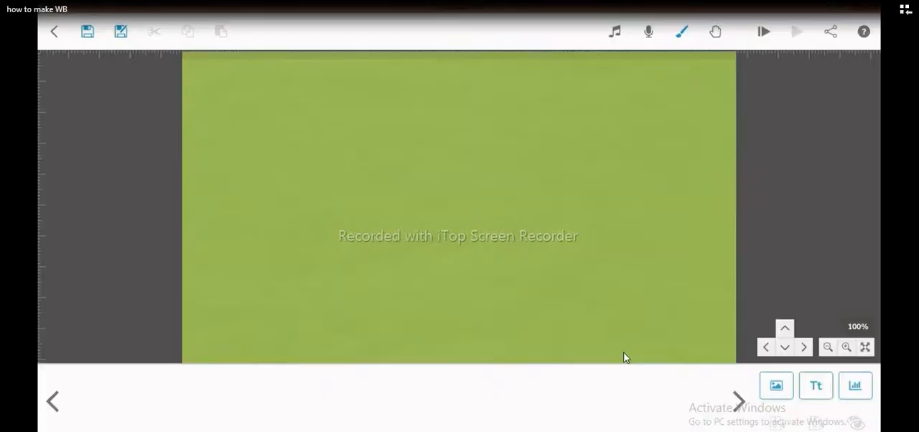
- Look through the scribe hand collections, including yasmin, suneeta, matt, Seasonal, hiswill and pens
{"action": "left_click", "coordinate": [716, 30]}
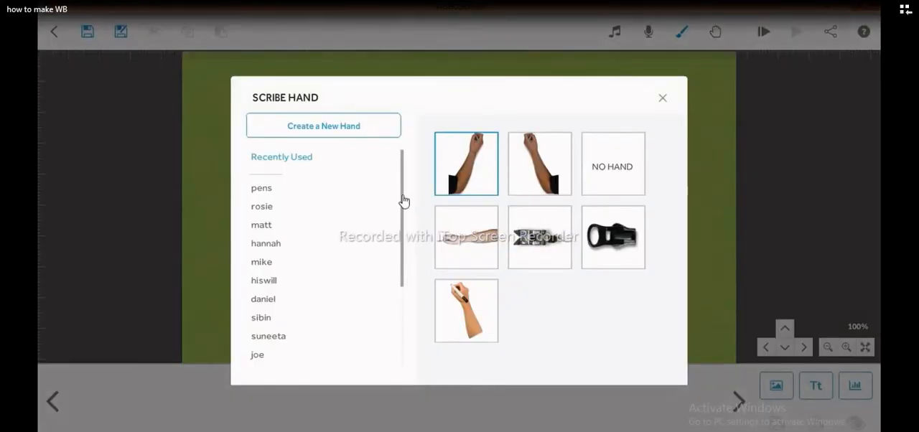
{"action": "left_click_drag", "start_coordinate": [402, 204], "coordinate": [403, 285]}
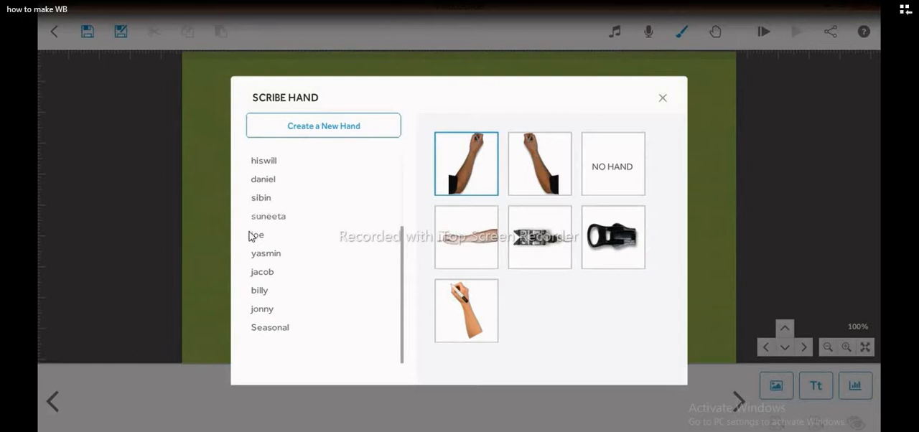
{"action": "left_click", "coordinate": [272, 257]}
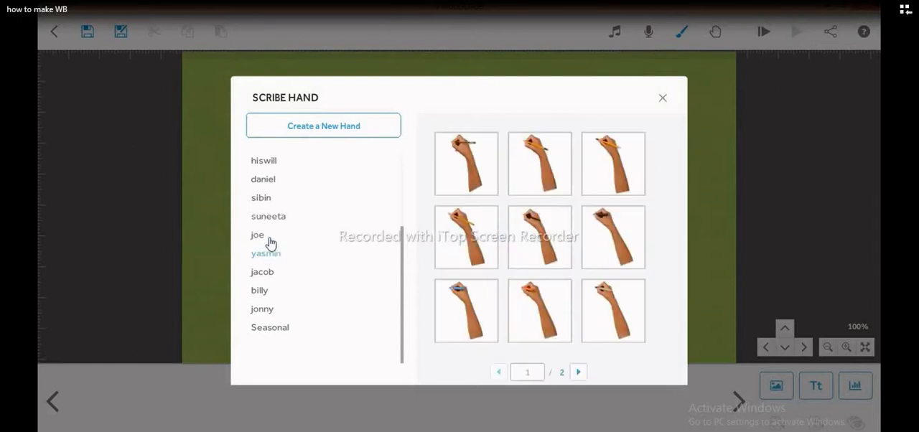
{"action": "left_click", "coordinate": [273, 220]}
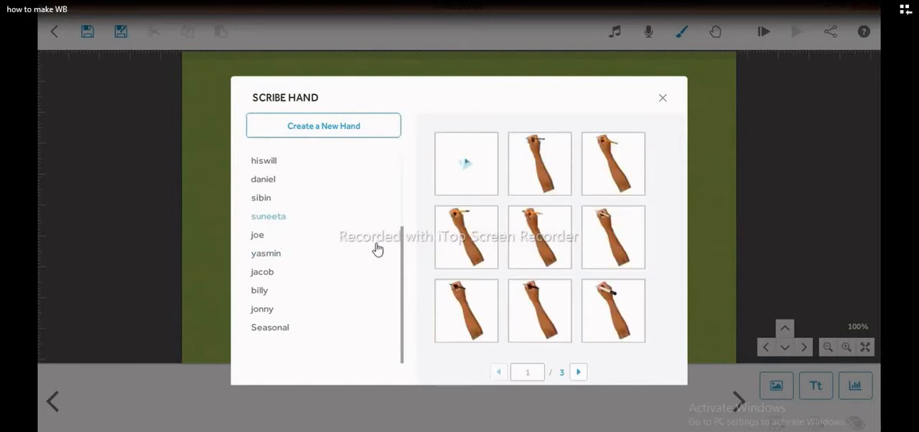
{"action": "left_click_drag", "start_coordinate": [403, 259], "coordinate": [394, 197]}
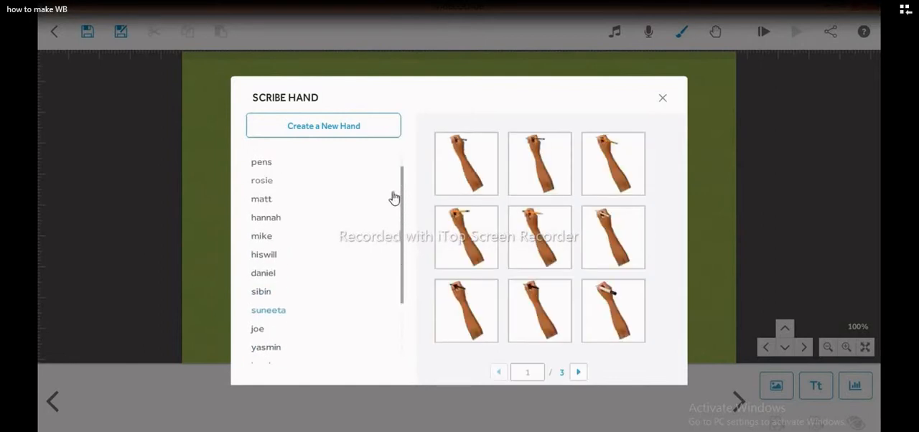
{"action": "left_click", "coordinate": [279, 204]}
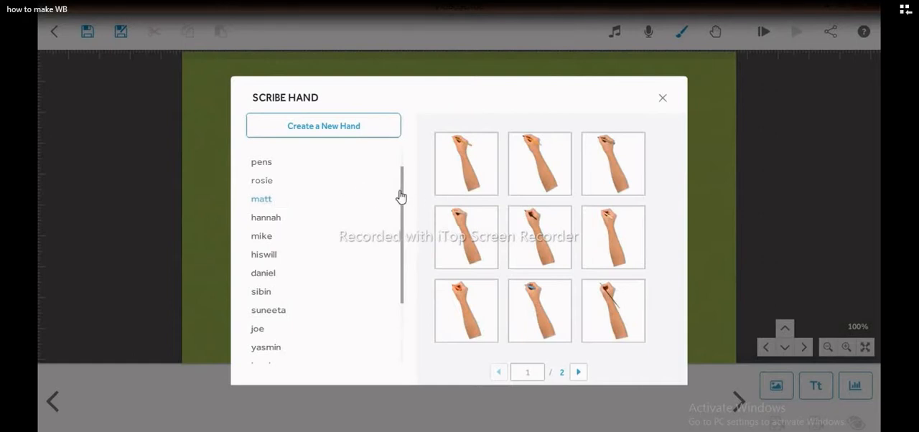
{"action": "scroll", "coordinate": [386, 352], "scroll_direction": "down", "scroll_amount": 3}
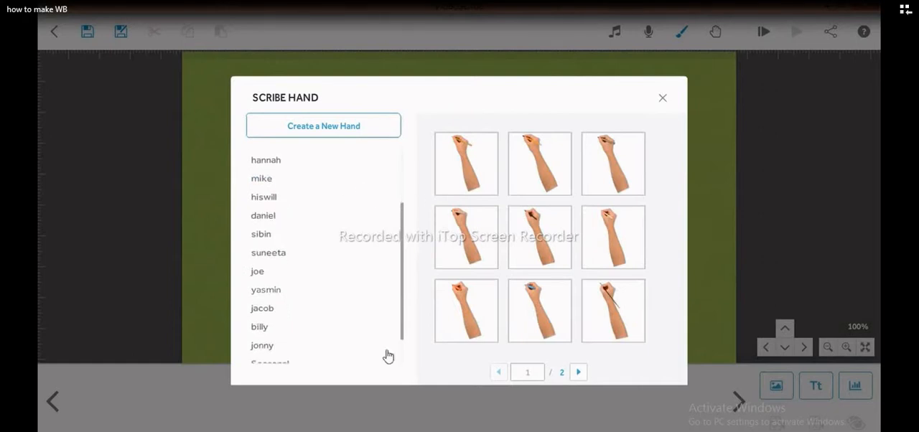
{"action": "left_click", "coordinate": [297, 331]}
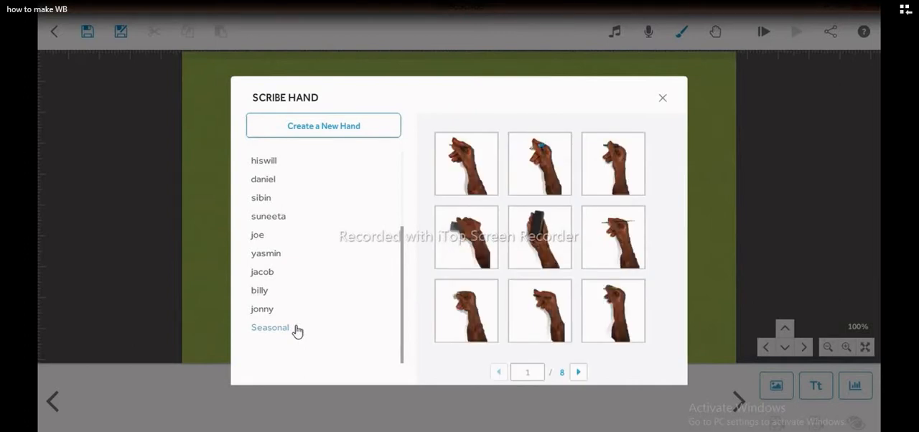
{"action": "left_click", "coordinate": [277, 162]}
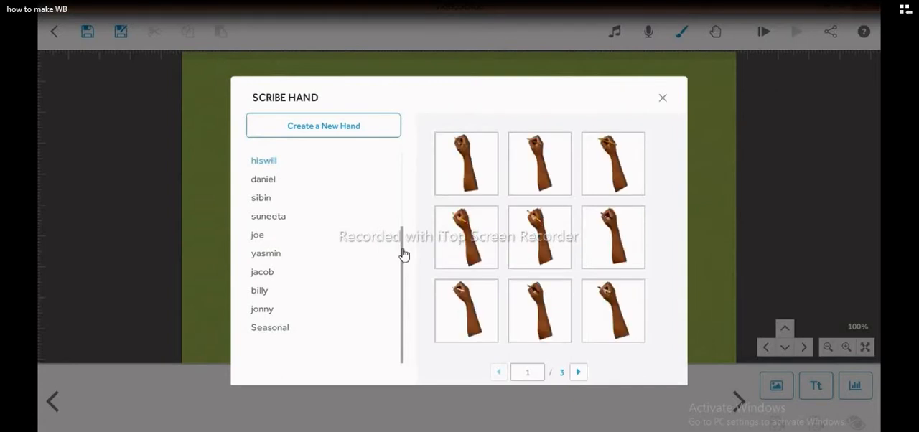
{"action": "left_click_drag", "start_coordinate": [403, 255], "coordinate": [411, 159]}
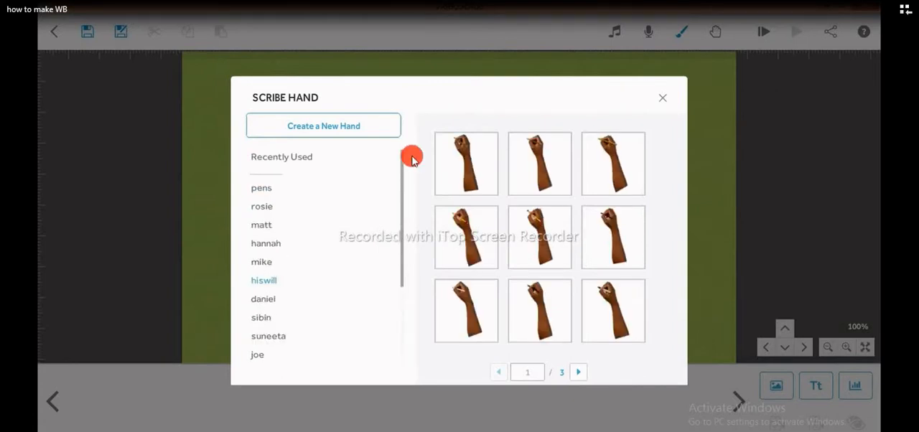
{"action": "left_click", "coordinate": [274, 191]}
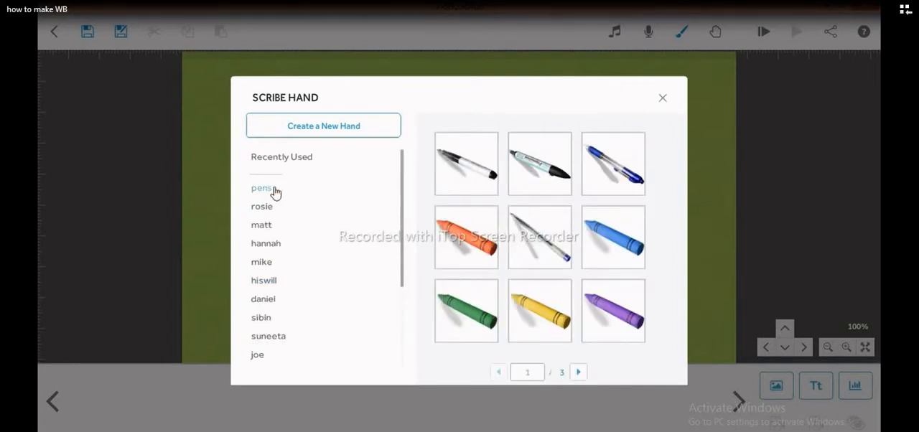
- Set the second hand in the rosie collection as the default scribe hand after previewing it
{"action": "left_click", "coordinate": [262, 208]}
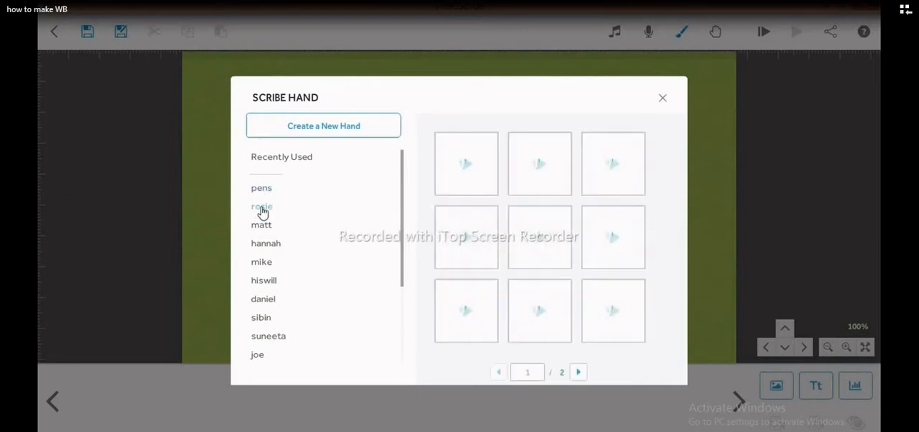
{"action": "left_click", "coordinate": [545, 170]}
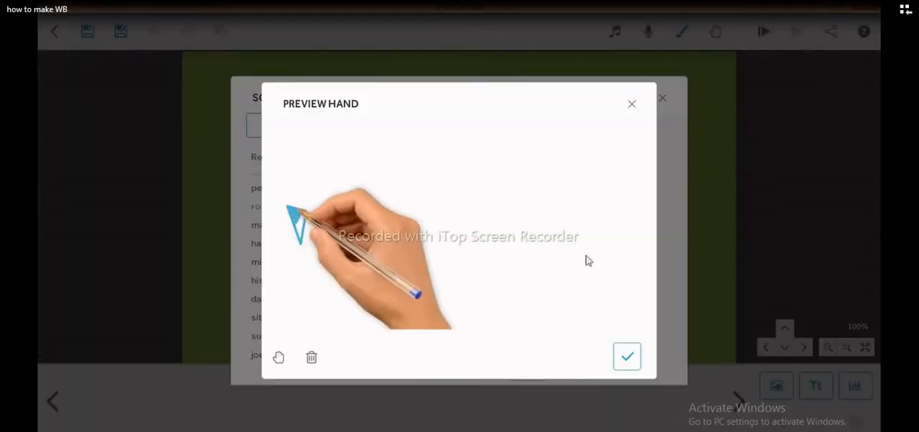
{"action": "left_click", "coordinate": [626, 362]}
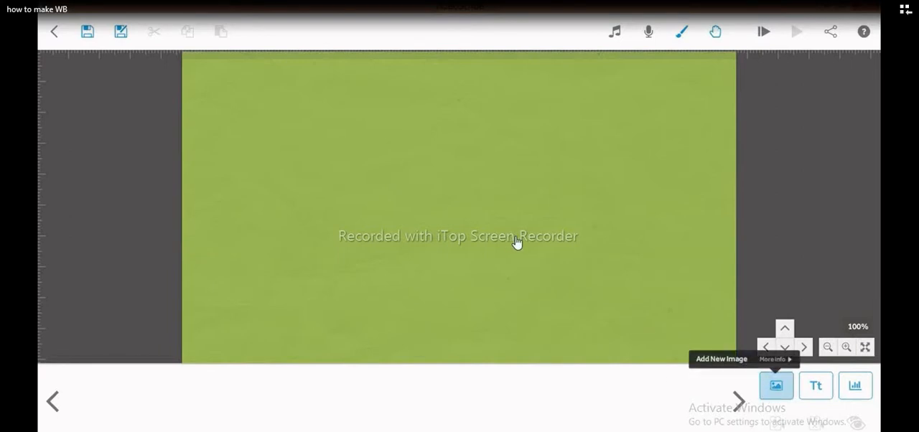
- Search the image library for "men" and add the walking man in a suit to the canvas
{"action": "left_click", "coordinate": [774, 386]}
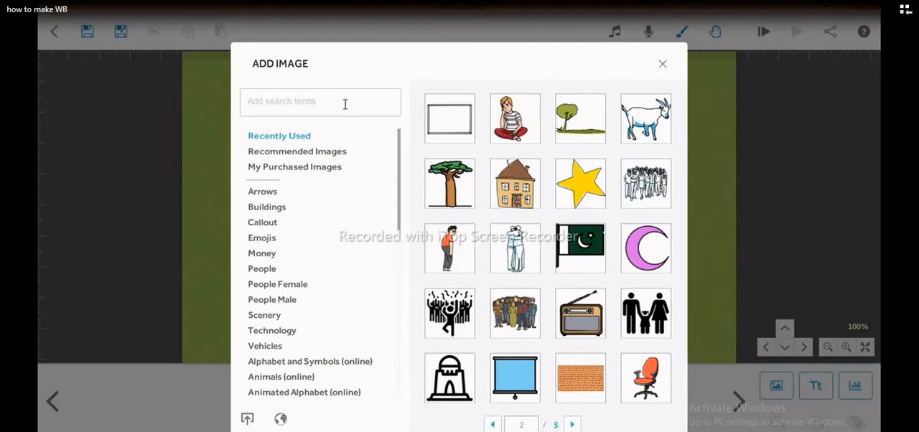
{"action": "type", "text": "men"}
{"action": "key", "text": "Return"}
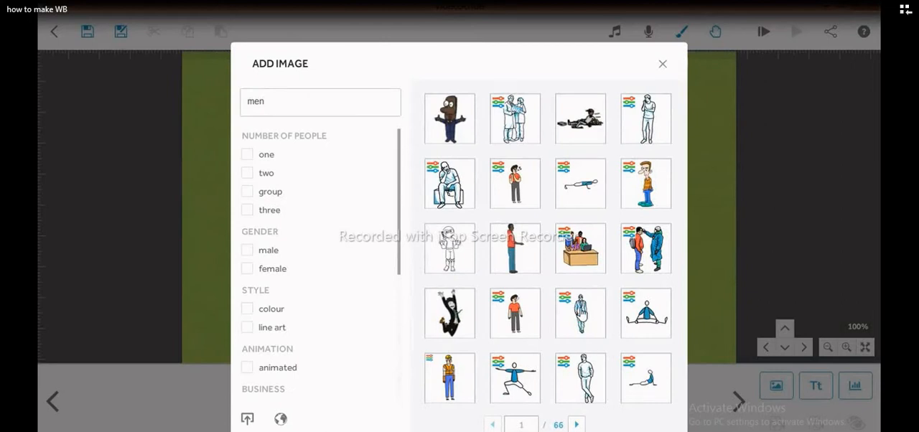
{"action": "left_click", "coordinate": [581, 303]}
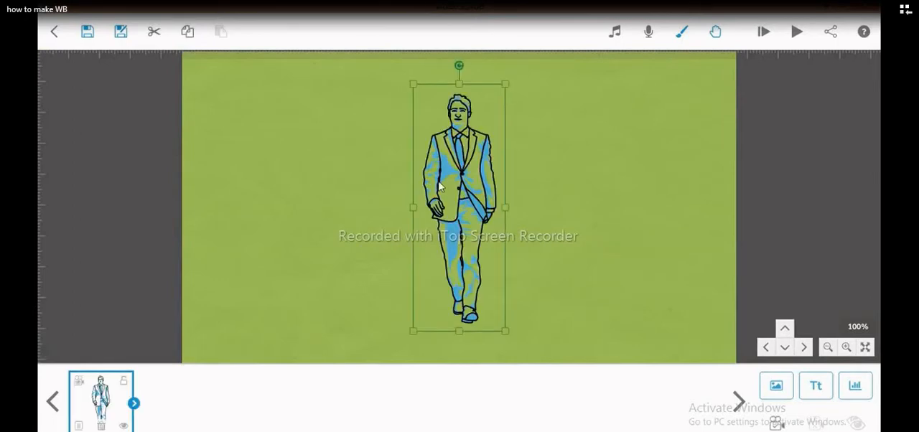
- Move the suited man to the left part of the canvas and scale him slightly smaller than his inserted size
{"action": "left_click_drag", "start_coordinate": [417, 176], "coordinate": [279, 181]}
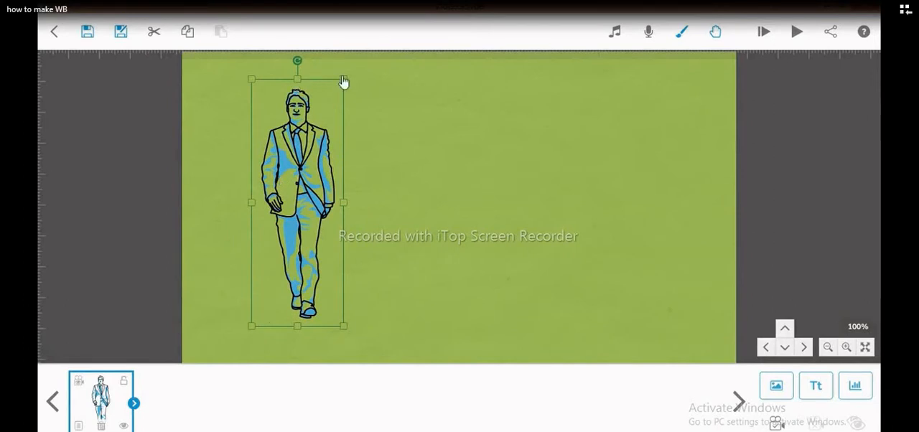
{"action": "left_click_drag", "start_coordinate": [343, 79], "coordinate": [350, 58]}
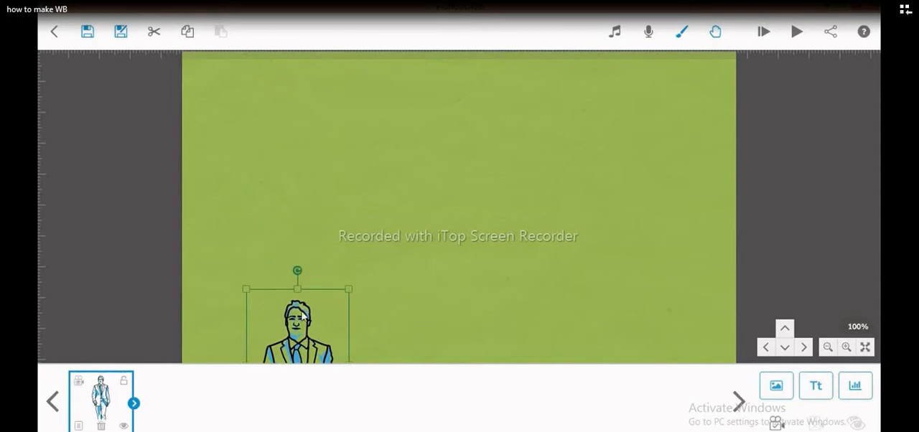
{"action": "left_click_drag", "start_coordinate": [302, 315], "coordinate": [287, 125]}
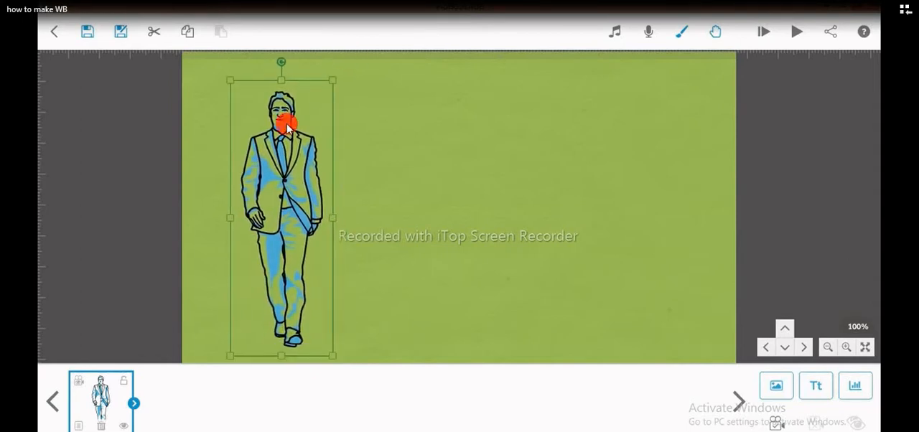
{"action": "left_click_drag", "start_coordinate": [333, 80], "coordinate": [327, 101]}
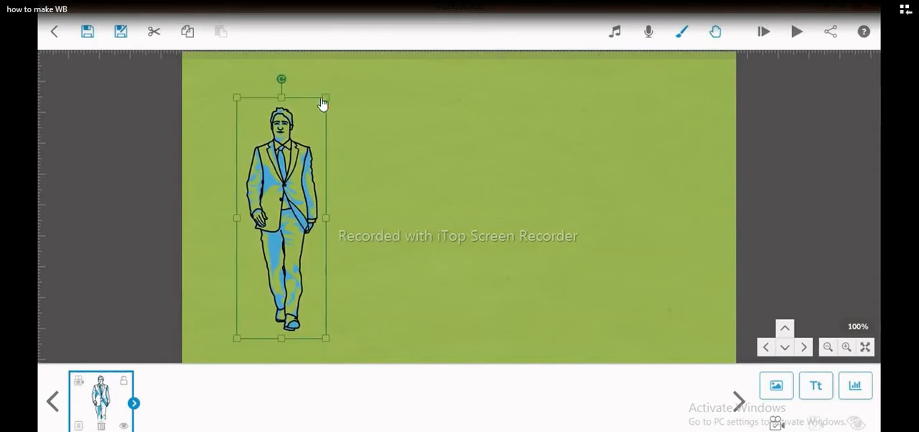
{"action": "mouse_move", "coordinate": [283, 85]}
{"action": "left_mouse_down"}
{"action": "mouse_move", "coordinate": [335, 153]}
{"action": "mouse_move", "coordinate": [251, 126]}
{"action": "mouse_move", "coordinate": [281, 125]}
{"action": "left_mouse_up"}
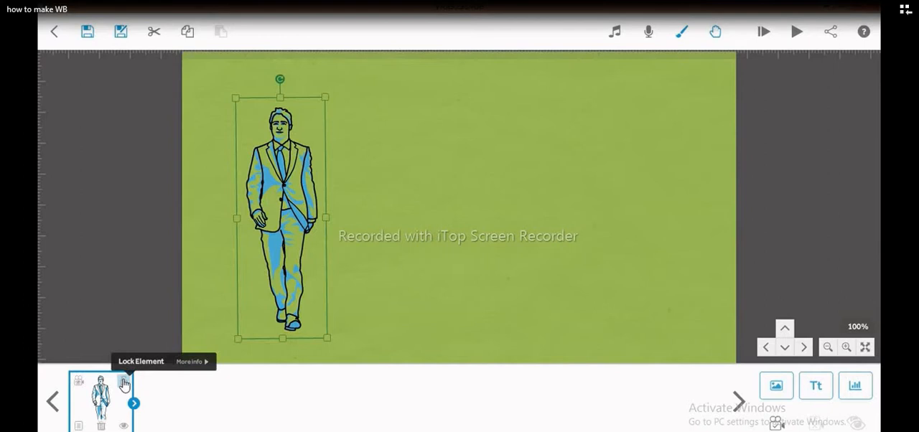
- View the suited man's camera position and shift him back to the left part of the canvas
{"action": "left_click", "coordinate": [79, 386]}
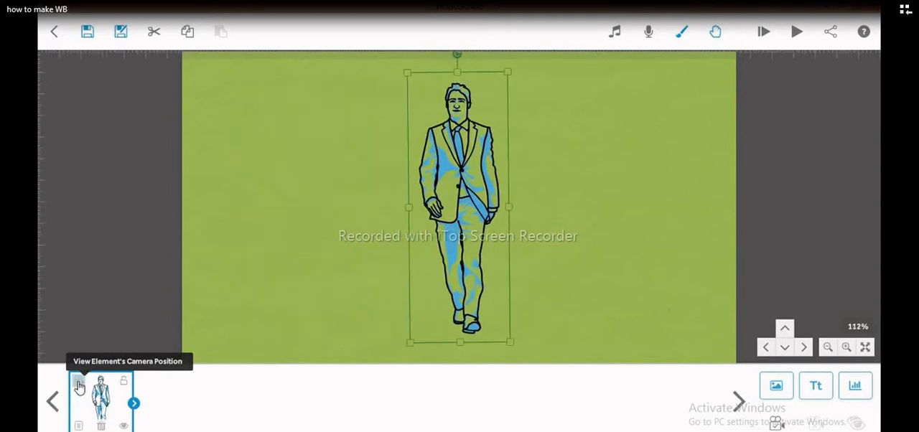
{"action": "left_click_drag", "start_coordinate": [464, 213], "coordinate": [269, 204]}
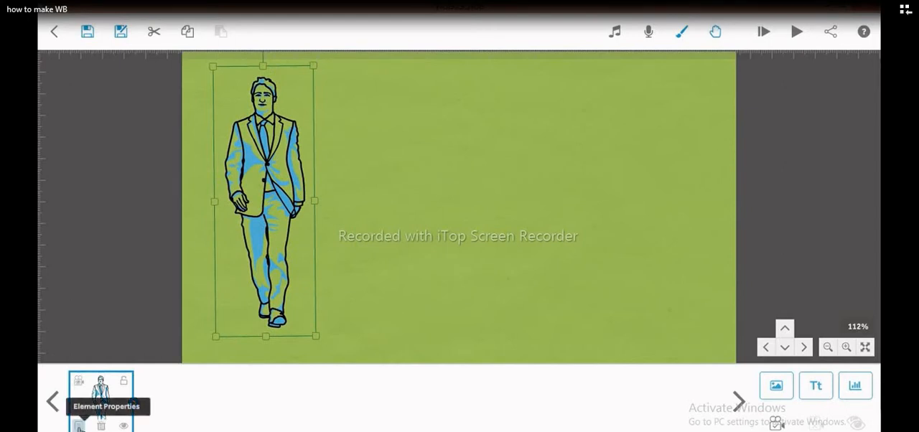
- Check the suited man's image properties without changing them, and hide the element and show it again
{"action": "left_click", "coordinate": [79, 427]}
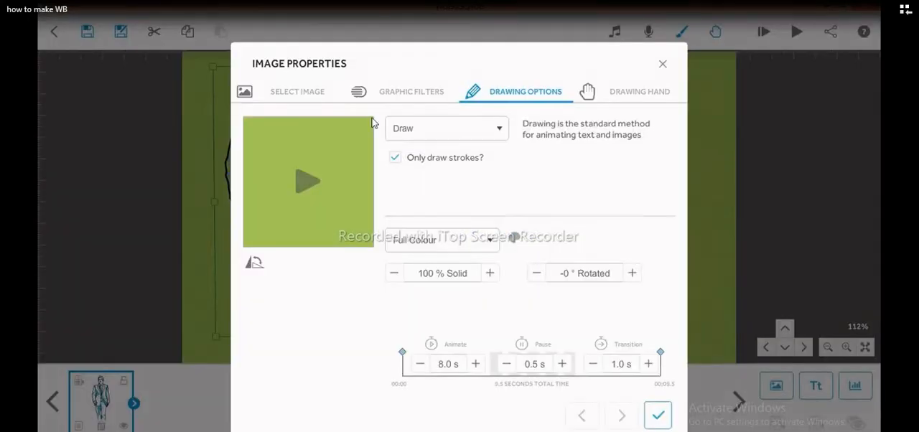
{"action": "left_click", "coordinate": [663, 66]}
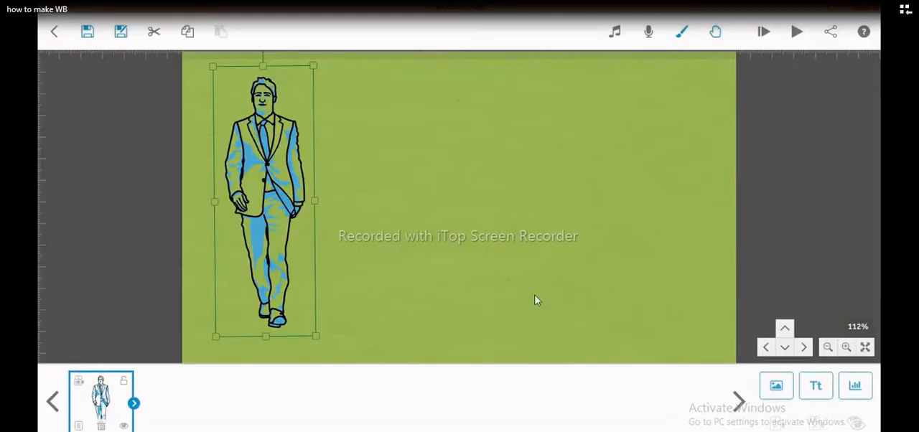
{"action": "left_click", "coordinate": [124, 428]}
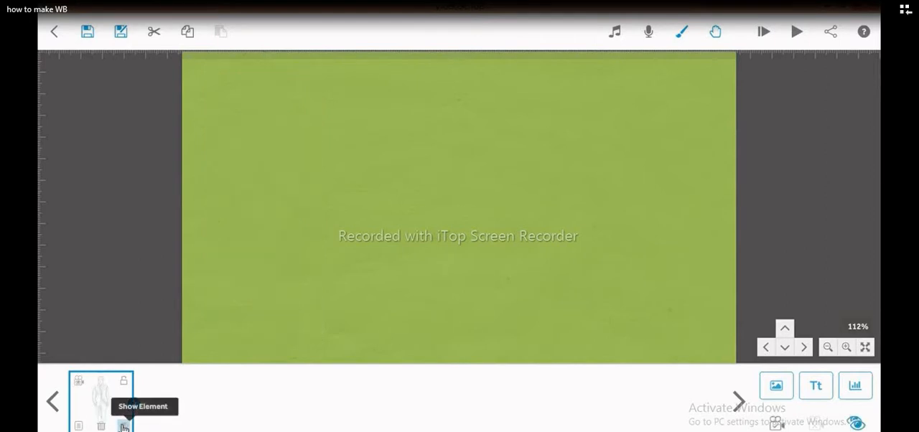
{"action": "left_click", "coordinate": [125, 427]}
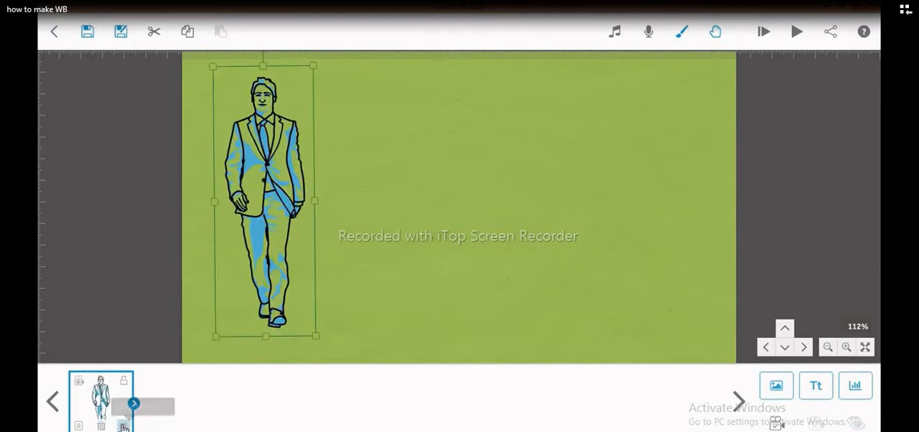
- Return to the element's camera position and place the suited man near the canvas's left edge again
{"action": "left_click", "coordinate": [78, 390]}
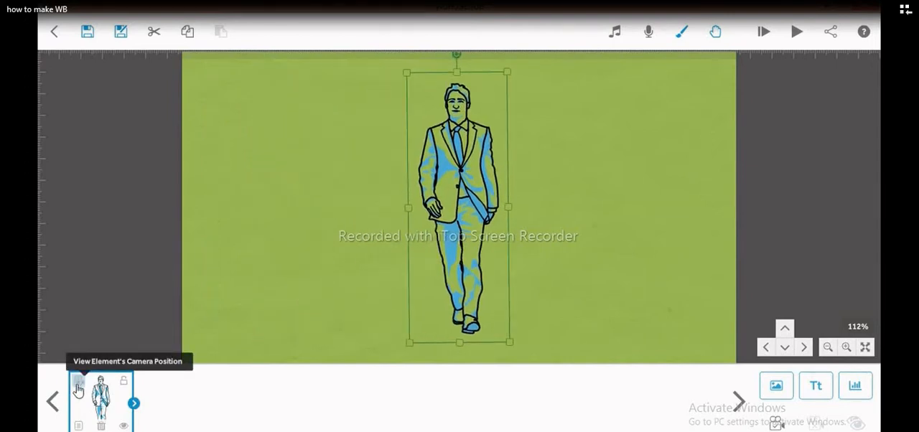
{"action": "left_click", "coordinate": [394, 196]}
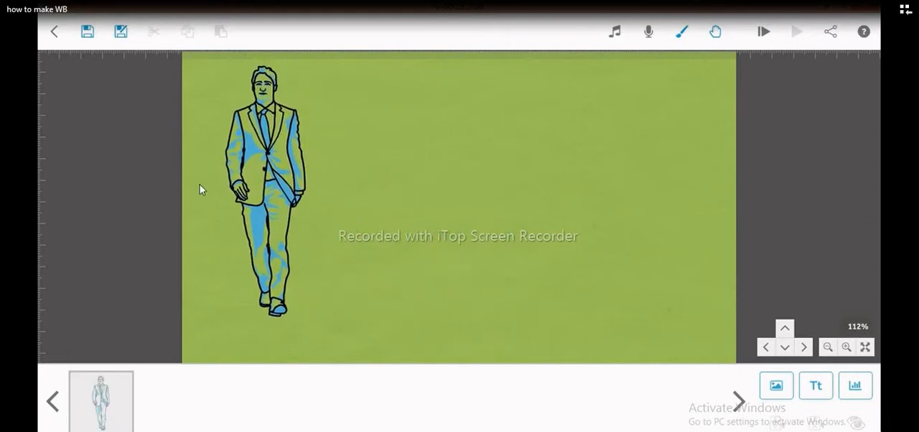
{"action": "left_click", "coordinate": [277, 159]}
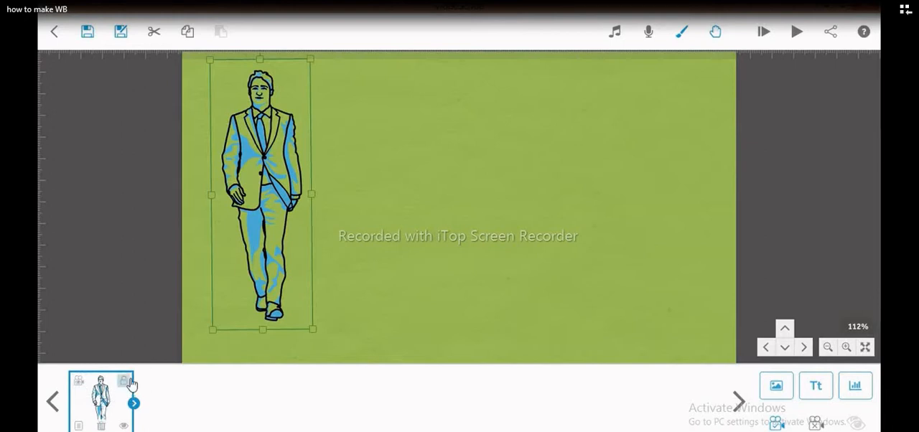
- Preview the suited man's drawing animation from his image properties and close the preview
{"action": "left_click", "coordinate": [81, 425]}
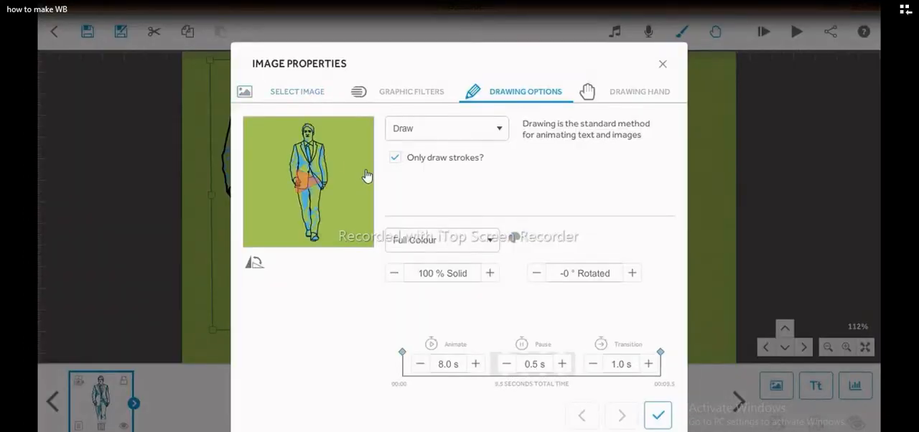
{"action": "left_click", "coordinate": [313, 180]}
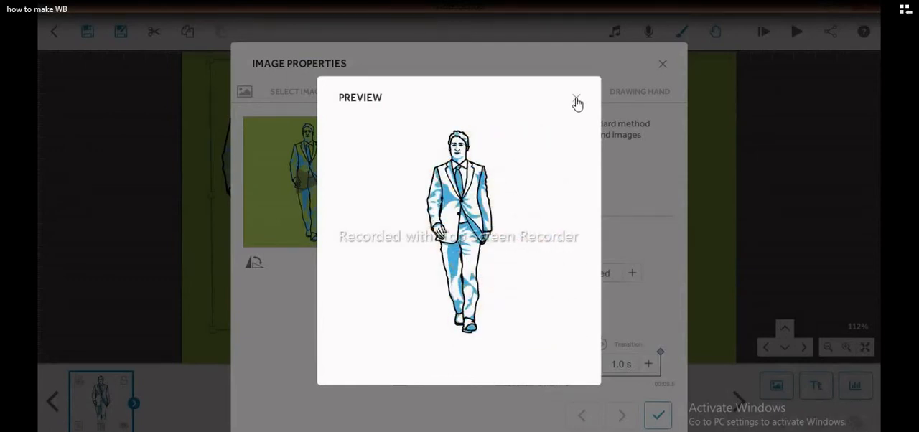
{"action": "left_click", "coordinate": [576, 101]}
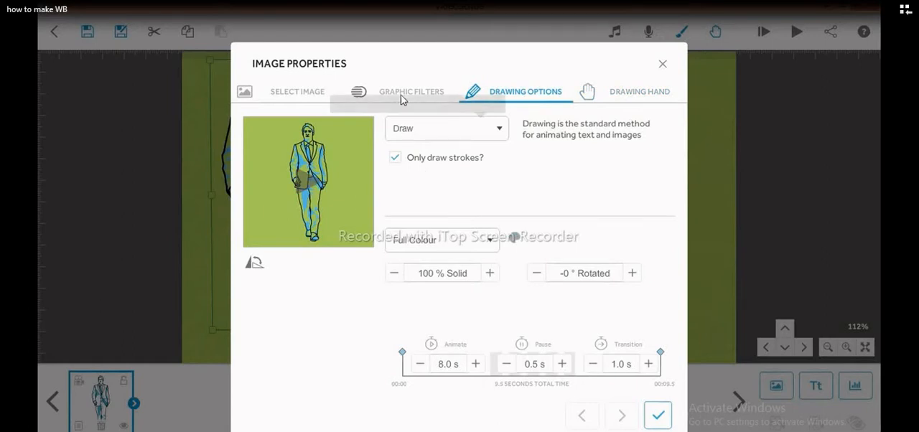
{"action": "mouse_move", "coordinate": [404, 93]}
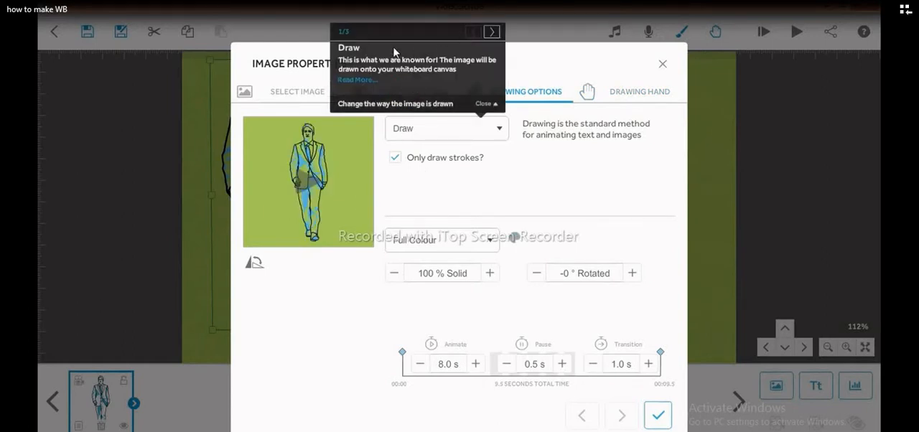
- Review the suited man's graphic filters and the available drawing types without changing them
{"action": "left_click", "coordinate": [483, 106]}
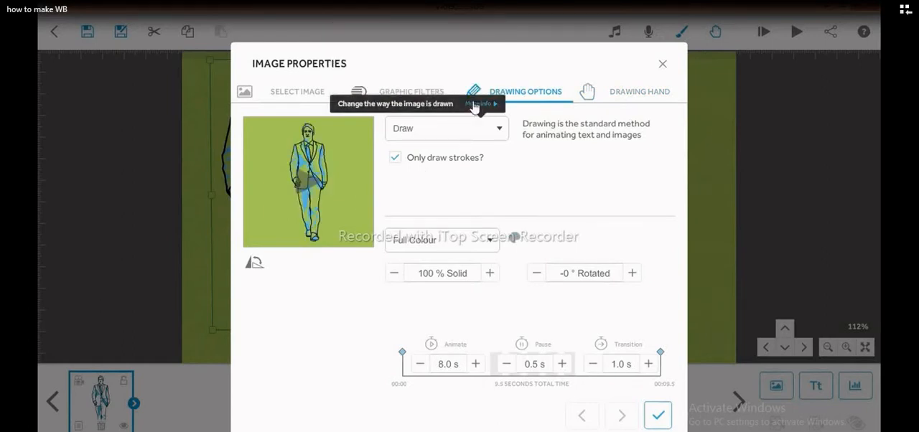
{"action": "left_click", "coordinate": [415, 95]}
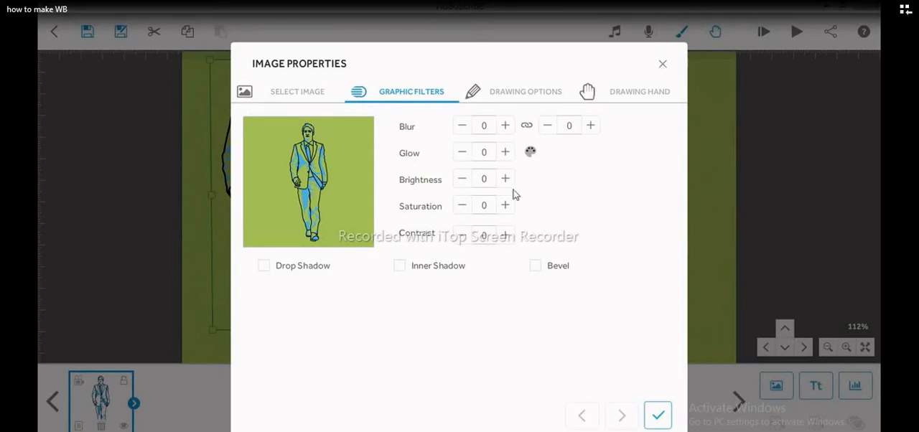
{"action": "left_click", "coordinate": [516, 96]}
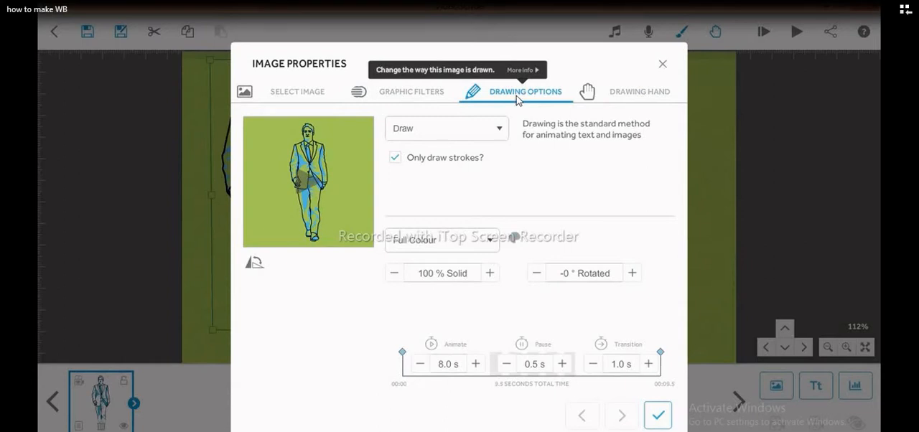
{"action": "left_click", "coordinate": [482, 132]}
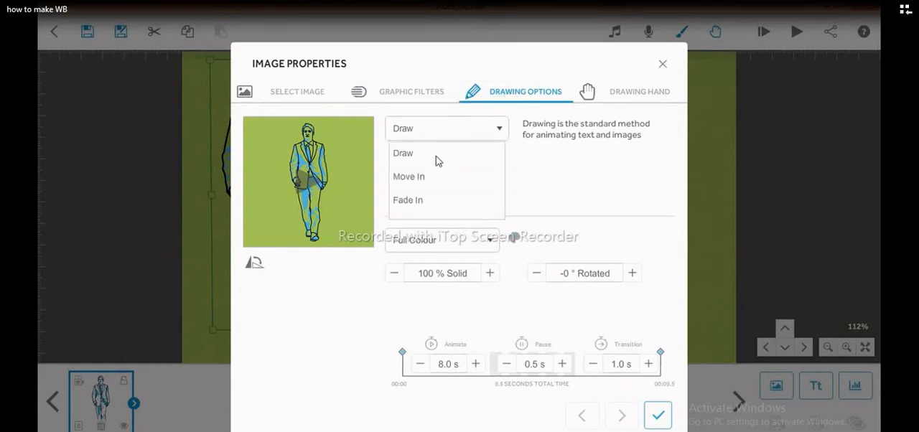
{"action": "left_click", "coordinate": [555, 179]}
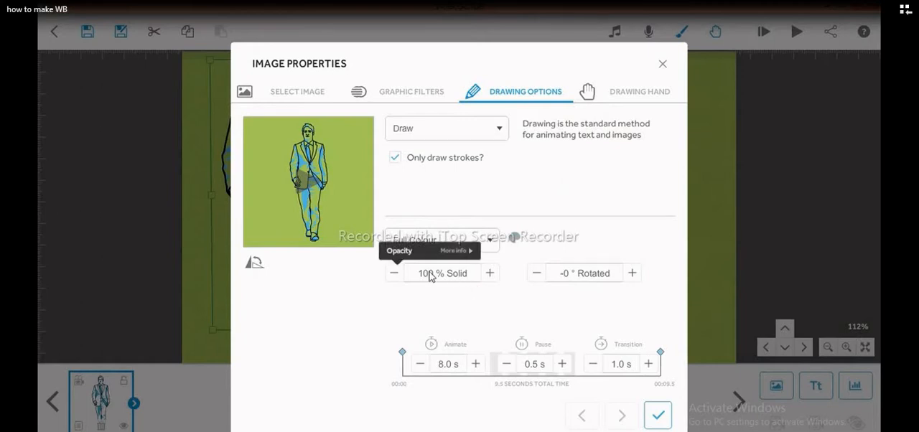
- Try lower opacity values for the suited man and restore the opacity to 100 % solid
{"action": "left_click", "coordinate": [395, 275]}
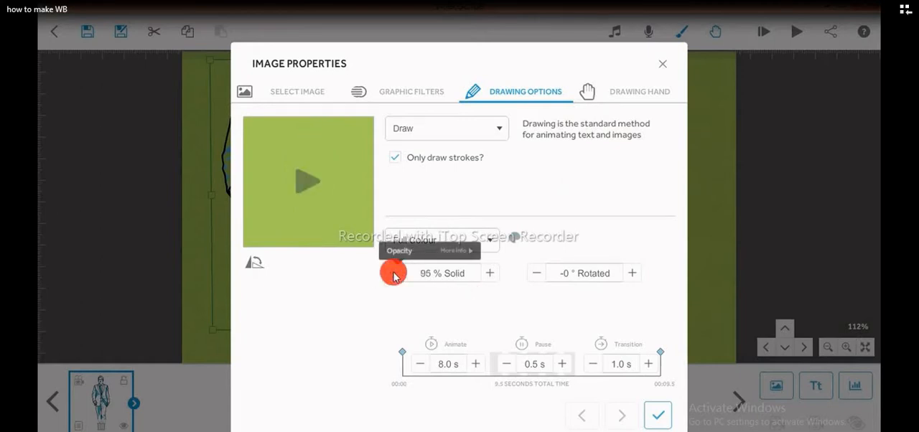
{"action": "left_click", "coordinate": [394, 275]}
{"action": "left_click", "coordinate": [394, 275]}
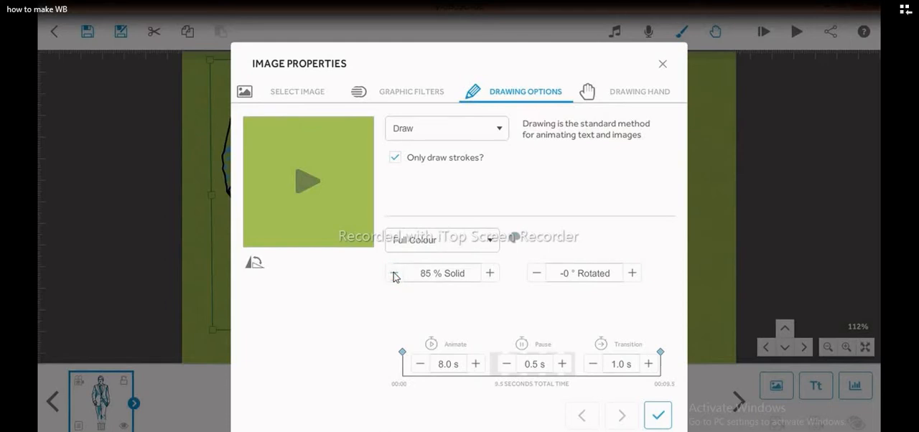
{"action": "left_click", "coordinate": [394, 275]}
{"action": "left_click", "coordinate": [394, 275]}
{"action": "left_click", "coordinate": [431, 276]}
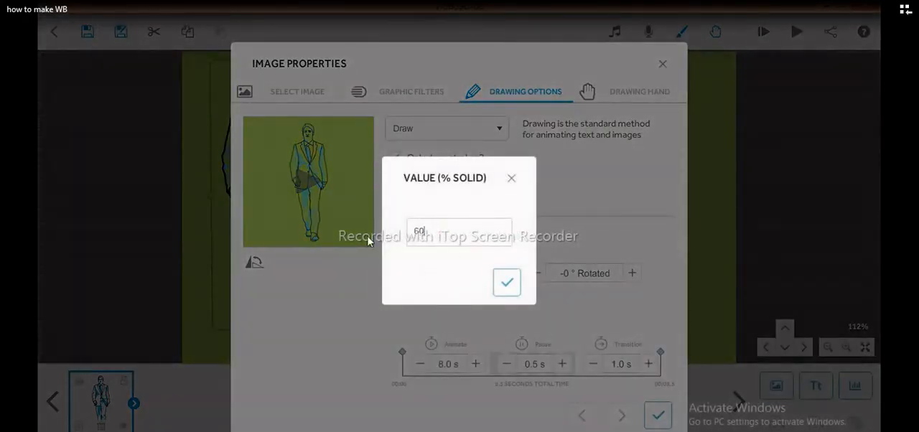
{"action": "key", "text": "ctrl+a"}
{"action": "left_click", "coordinate": [507, 282]}
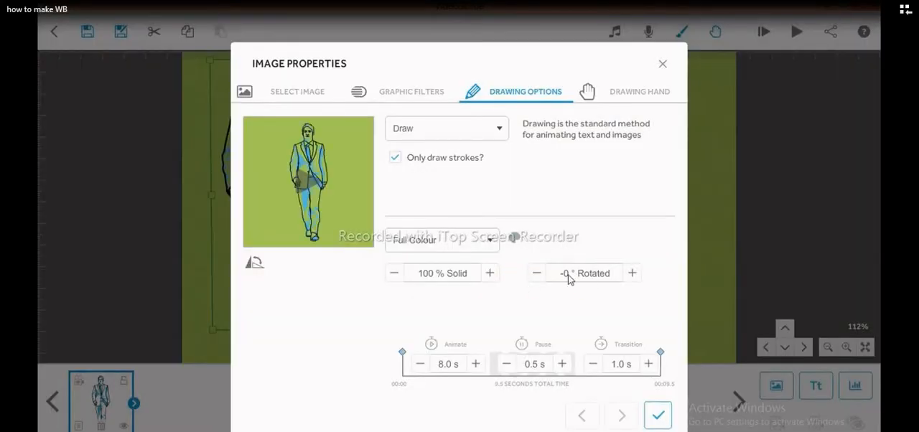
- Try rotating the suited man to -3° and bring him back to 0°, dismissing the low-battery notice
{"action": "left_click", "coordinate": [536, 275]}
{"action": "left_click", "coordinate": [536, 275]}
{"action": "left_click", "coordinate": [536, 275]}
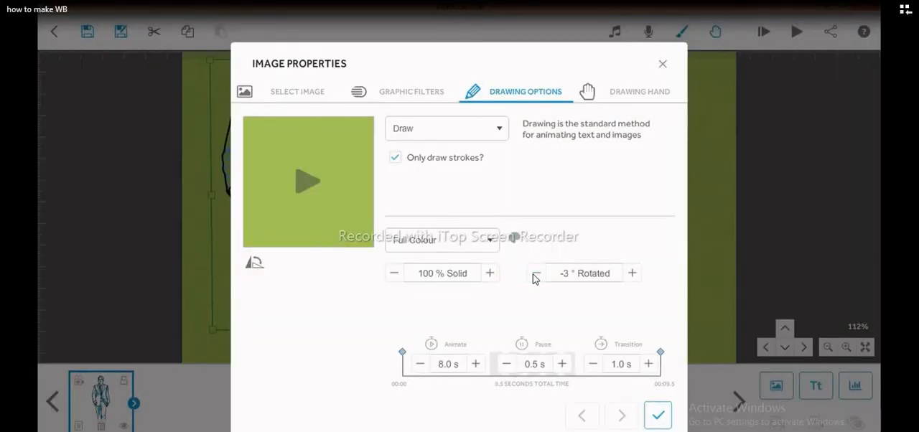
{"action": "left_click", "coordinate": [632, 274]}
{"action": "left_click", "coordinate": [632, 274]}
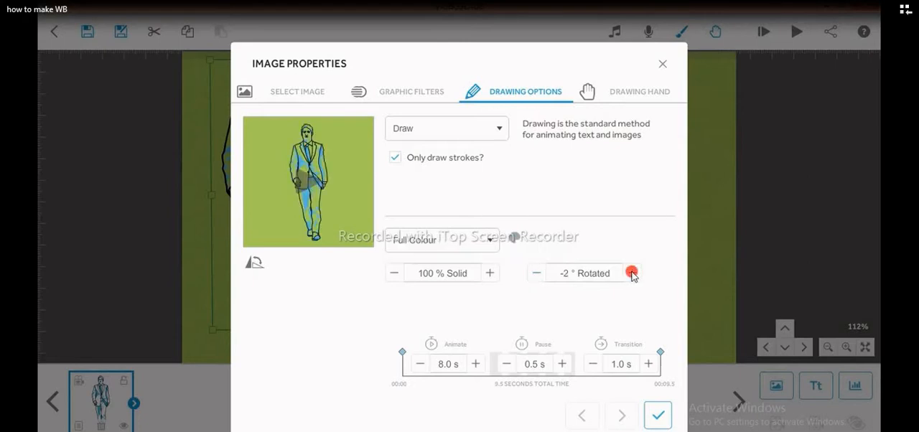
{"action": "left_click", "coordinate": [632, 274]}
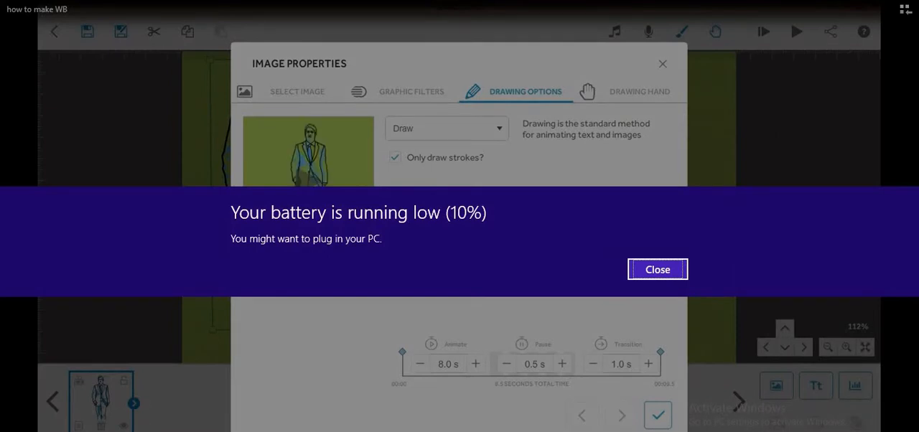
{"action": "left_click", "coordinate": [651, 279]}
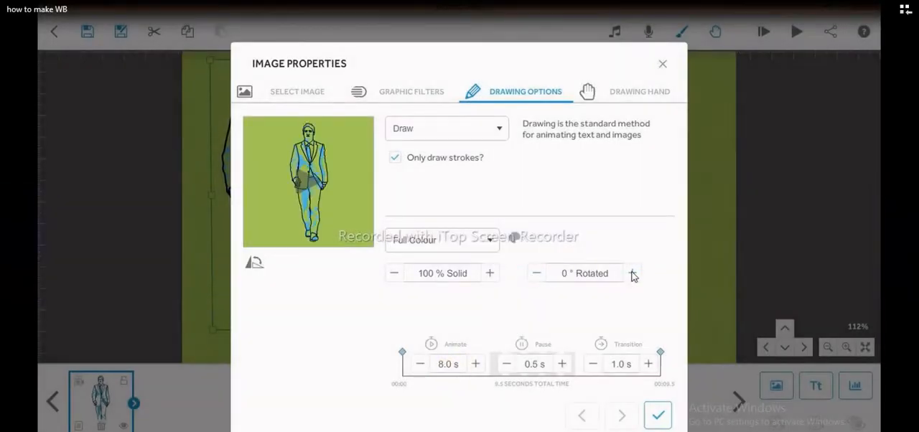
- Try small rotations of the suited man in both directions and reset the rotation to 0°
{"action": "left_click", "coordinate": [633, 274]}
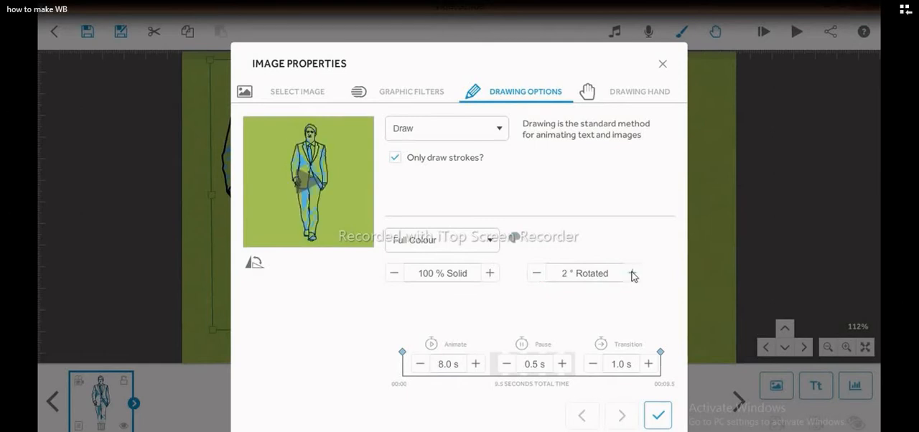
{"action": "left_click", "coordinate": [633, 274]}
{"action": "left_click", "coordinate": [533, 276]}
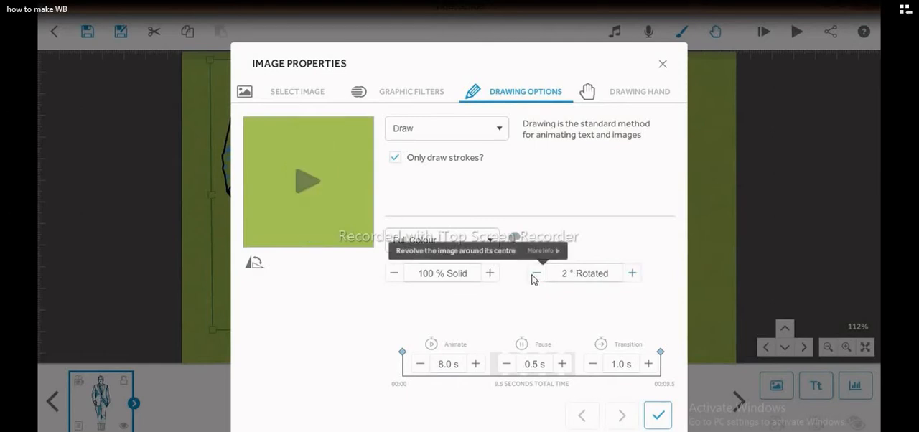
{"action": "left_click", "coordinate": [533, 275]}
{"action": "left_click", "coordinate": [534, 275]}
{"action": "left_click", "coordinate": [534, 275]}
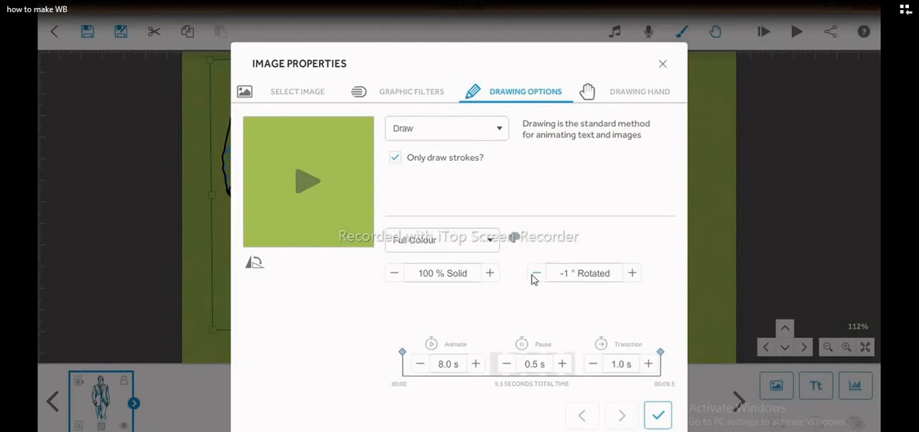
{"action": "left_click", "coordinate": [535, 276]}
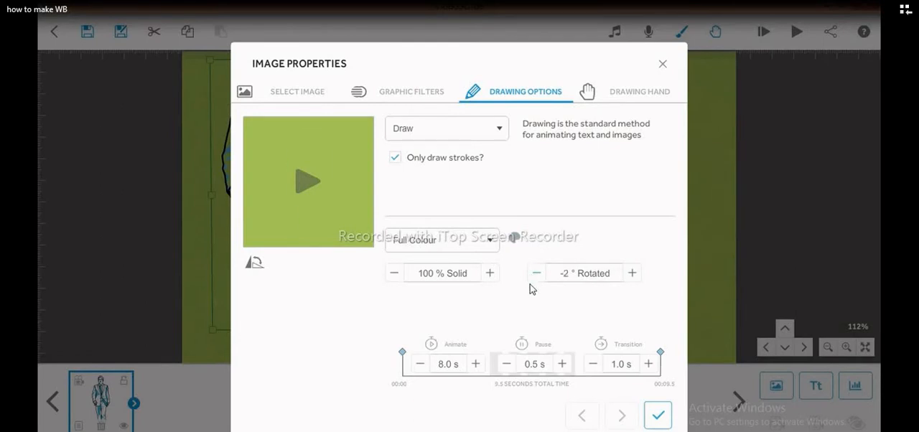
{"action": "left_click", "coordinate": [639, 274]}
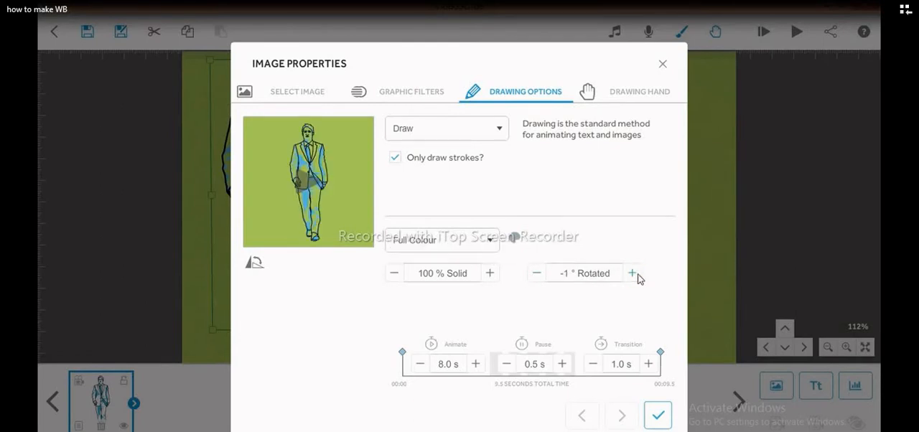
{"action": "left_click", "coordinate": [638, 274]}
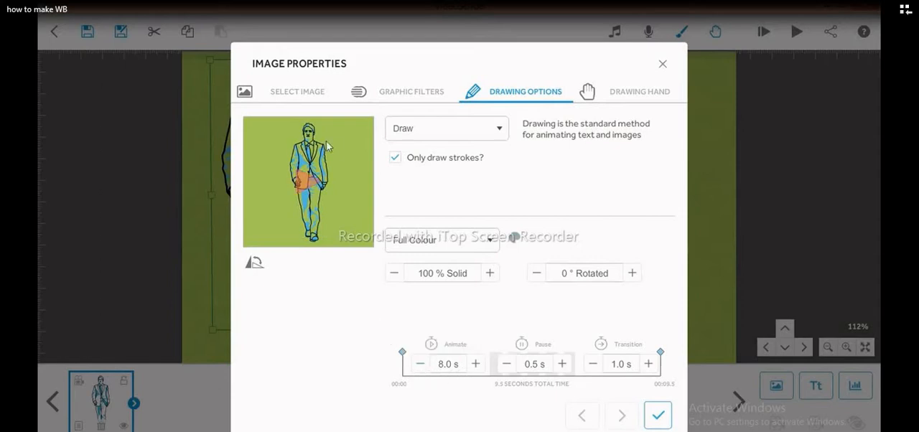
- Set the suited man's animate time to 3.0 s
{"action": "left_click", "coordinate": [420, 365]}
{"action": "left_click", "coordinate": [419, 365]}
{"action": "left_click", "coordinate": [420, 365]}
{"action": "left_click", "coordinate": [419, 365]}
{"action": "left_click", "coordinate": [418, 366]}
{"action": "left_click", "coordinate": [420, 365]}
{"action": "left_click", "coordinate": [420, 365]}
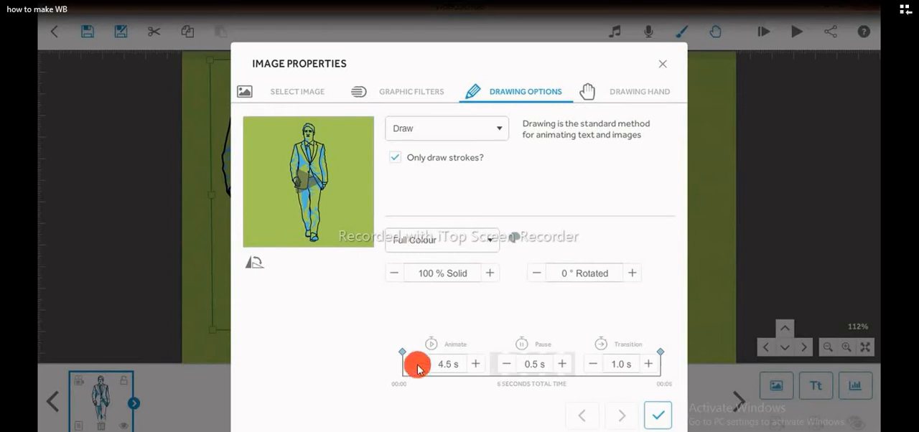
{"action": "left_click", "coordinate": [419, 366]}
{"action": "left_click", "coordinate": [419, 366]}
{"action": "left_click", "coordinate": [419, 364]}
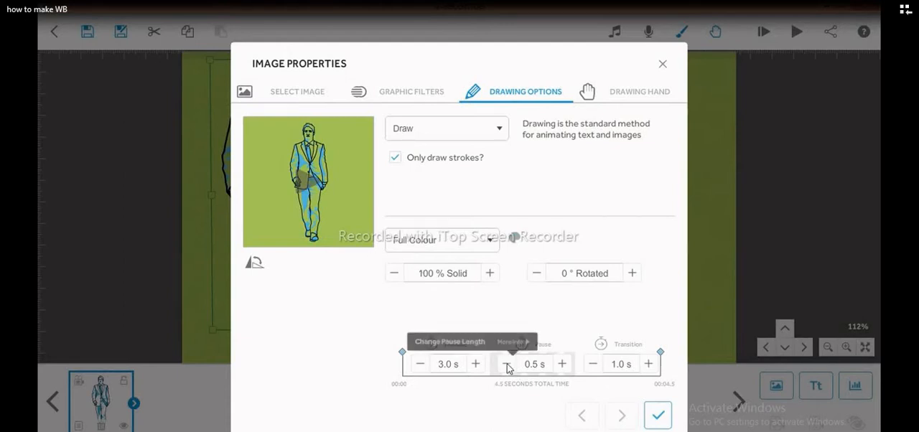
- Set the pause to 1.0 s, and try a 2.0 s transition before returning it to 1.0 s
{"action": "left_click", "coordinate": [564, 365]}
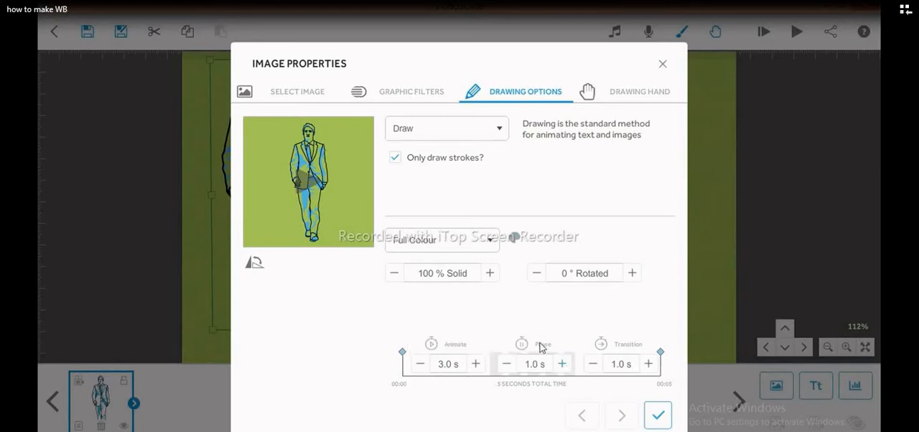
{"action": "left_click", "coordinate": [650, 365]}
{"action": "left_click", "coordinate": [594, 366]}
{"action": "left_click", "coordinate": [593, 366]}
- Preview the two dark-sleeved drawing hands among the recently used hands and close each preview
{"action": "left_click", "coordinate": [633, 97]}
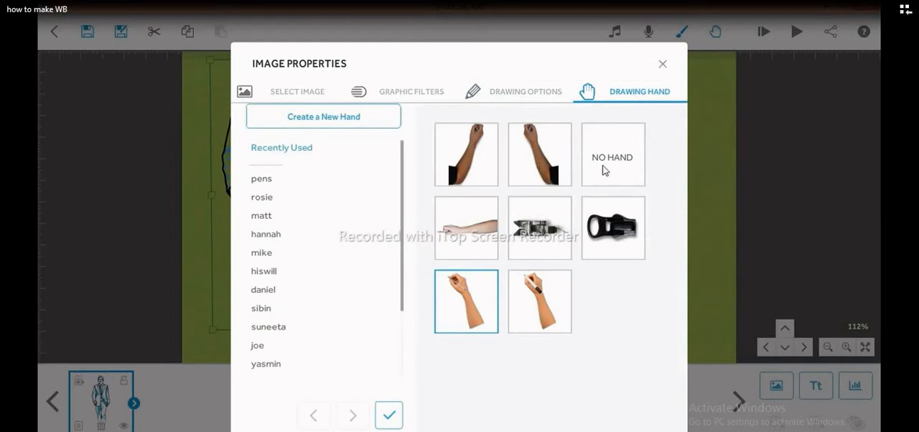
{"action": "left_click", "coordinate": [540, 156]}
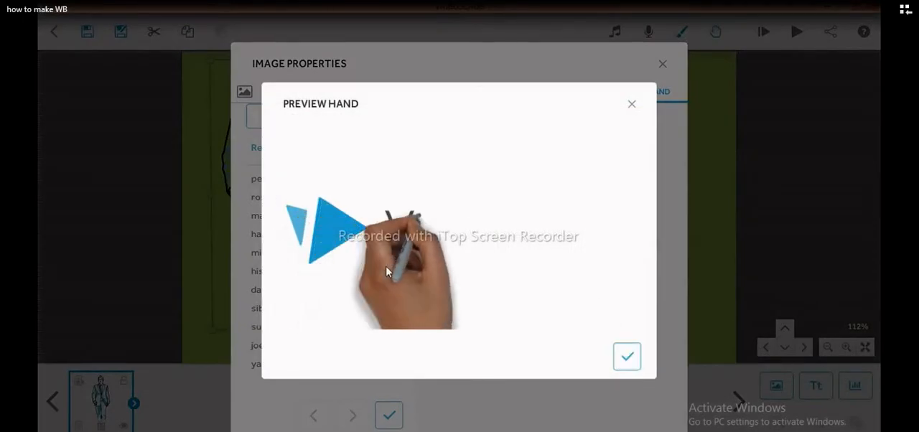
{"action": "left_click", "coordinate": [627, 358]}
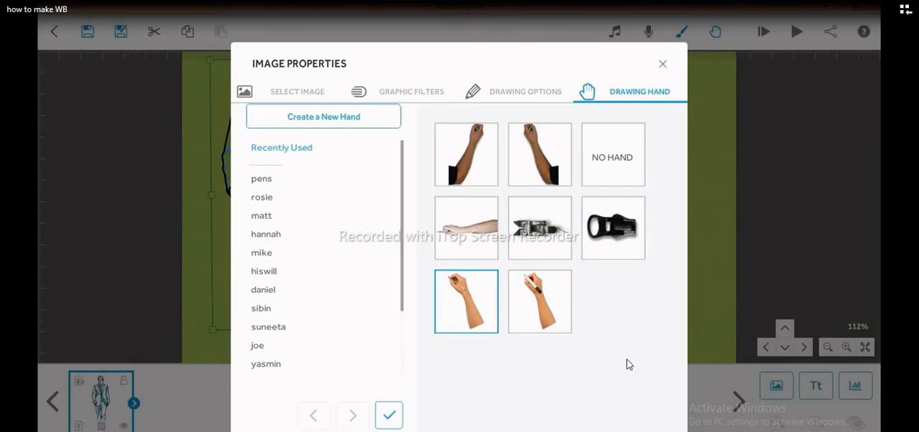
{"action": "left_click", "coordinate": [451, 148]}
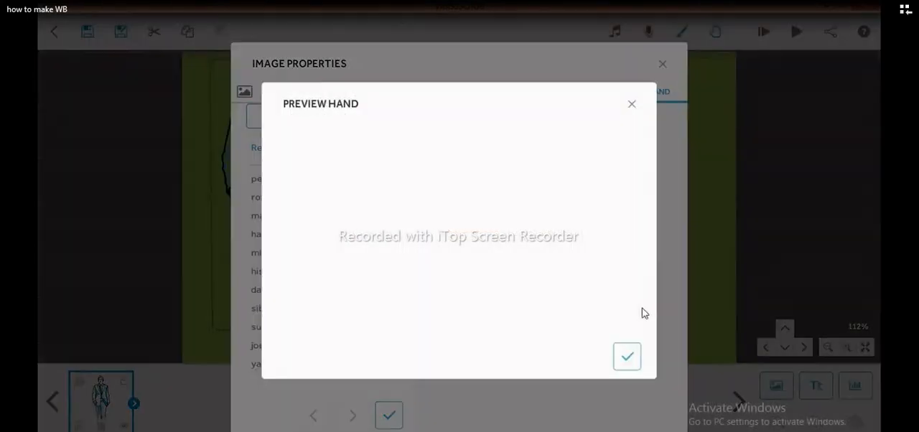
{"action": "left_click", "coordinate": [634, 358]}
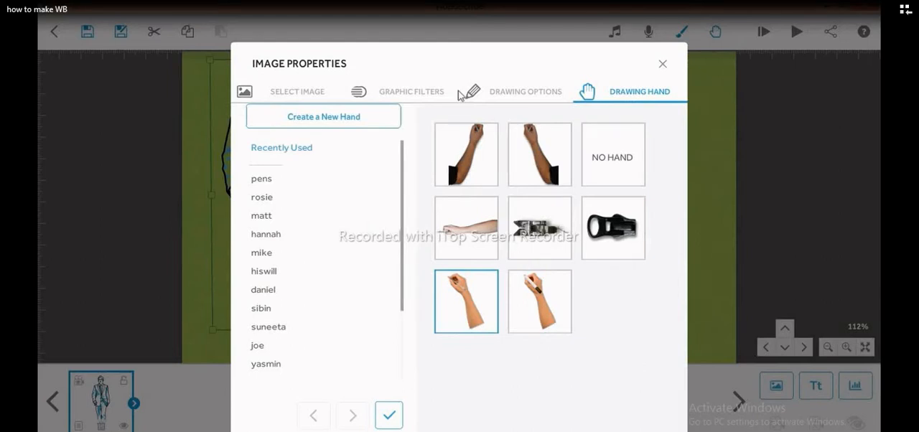
- Preview the suited man's drawing animation, set its animate time to 6.0 s and preview it again
{"action": "left_click", "coordinate": [496, 95]}
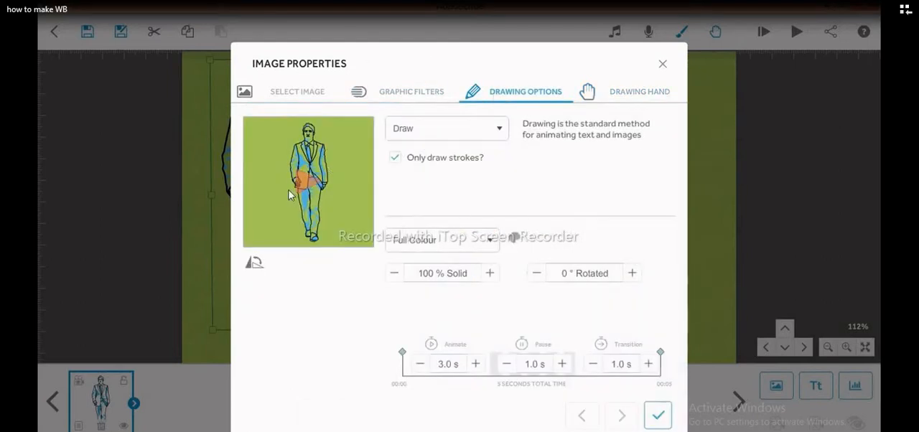
{"action": "left_click", "coordinate": [303, 181]}
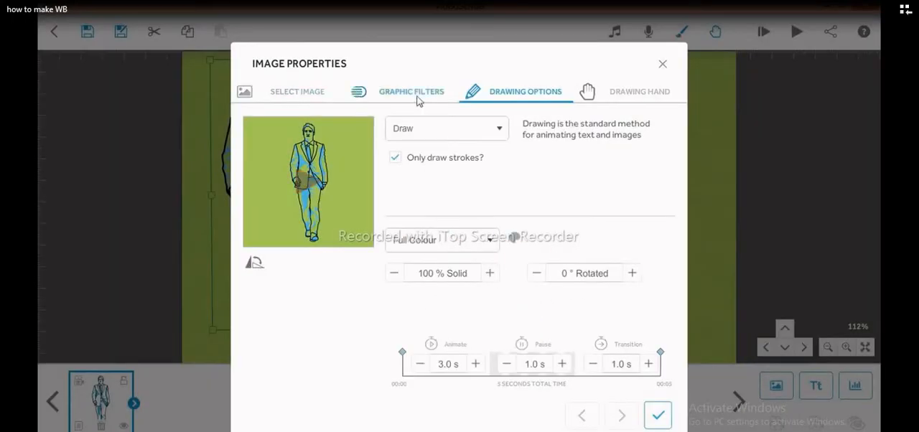
{"action": "left_click", "coordinate": [477, 364]}
{"action": "left_click", "coordinate": [477, 364]}
{"action": "left_click", "coordinate": [477, 364]}
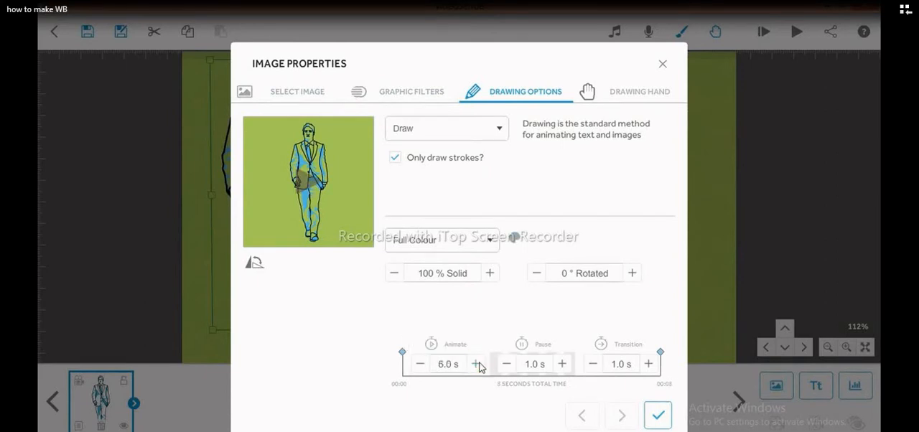
{"action": "left_click", "coordinate": [298, 178]}
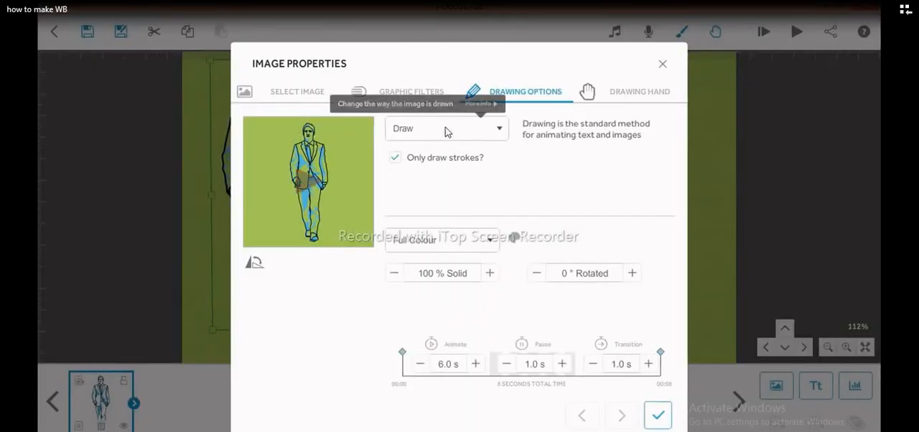
- Change the suited man's animation type to Move In
{"action": "left_click", "coordinate": [445, 131]}
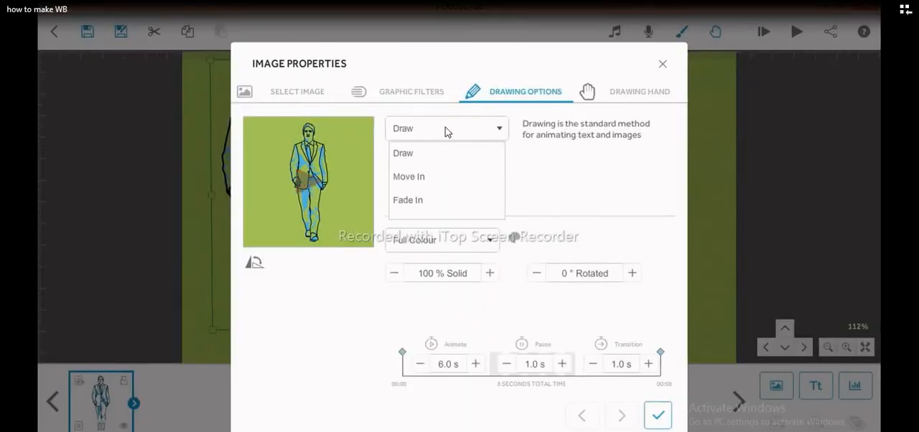
{"action": "left_click", "coordinate": [421, 177]}
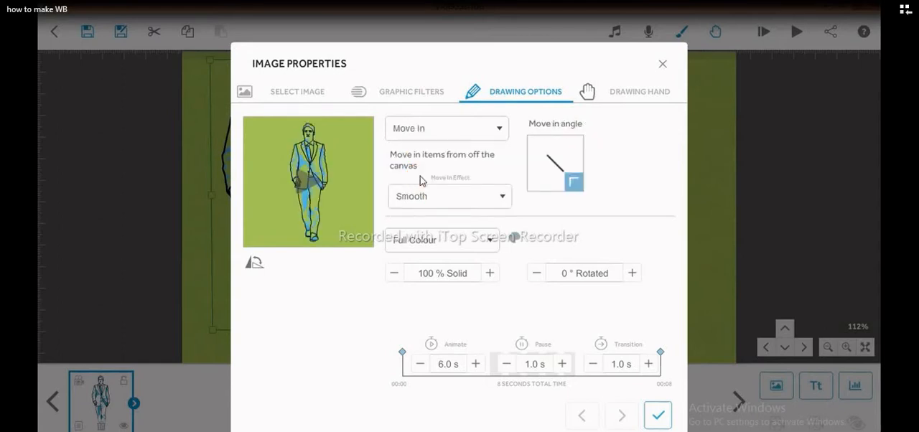
- Preview the suited man's Move In animation and set its drawing hand to No Hand
{"action": "left_click", "coordinate": [305, 176]}
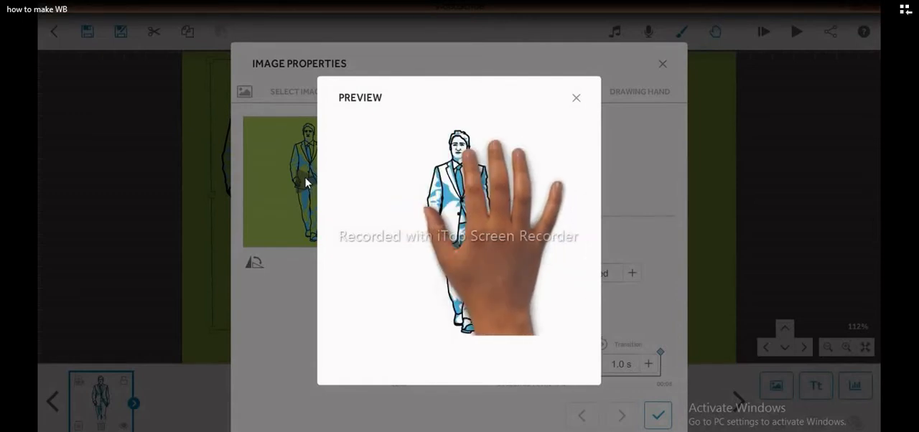
{"action": "left_click", "coordinate": [576, 99]}
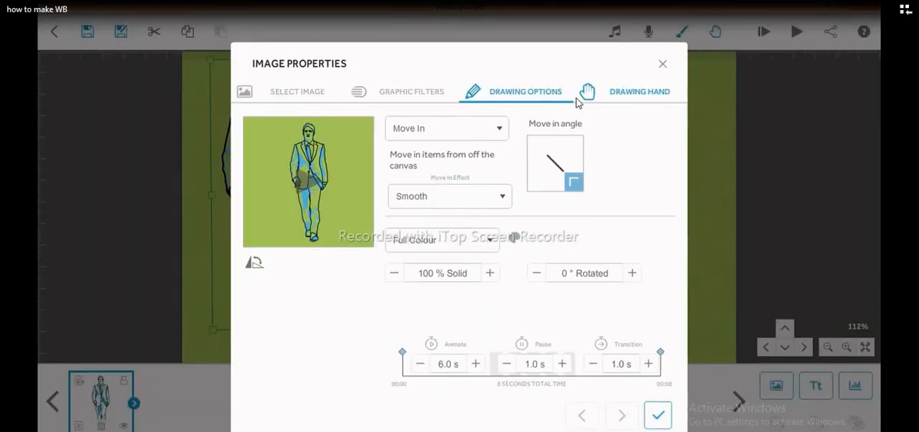
{"action": "left_click", "coordinate": [632, 98]}
{"action": "left_click", "coordinate": [622, 153]}
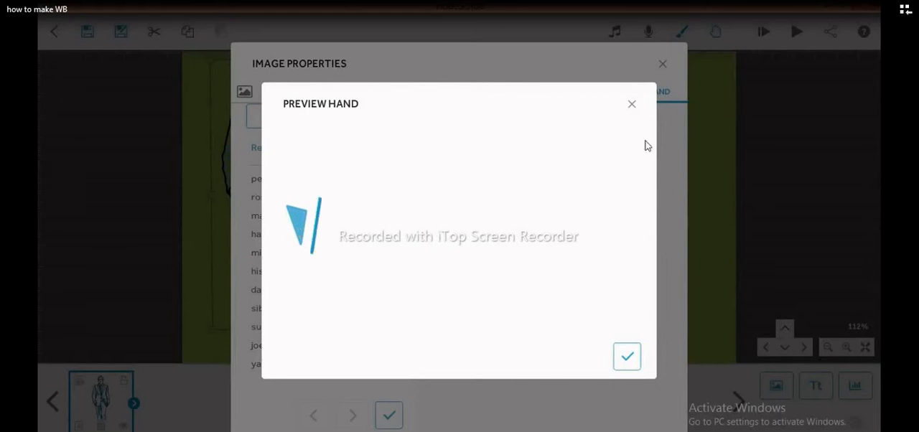
{"action": "left_click", "coordinate": [632, 106]}
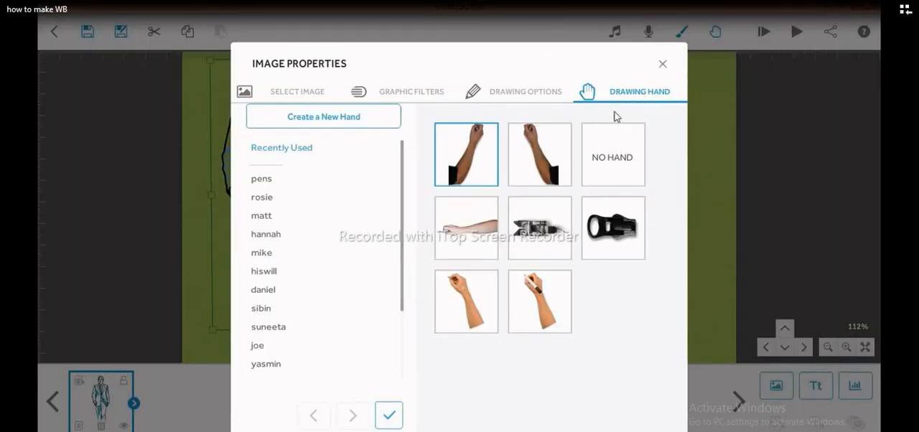
{"action": "left_click", "coordinate": [618, 142]}
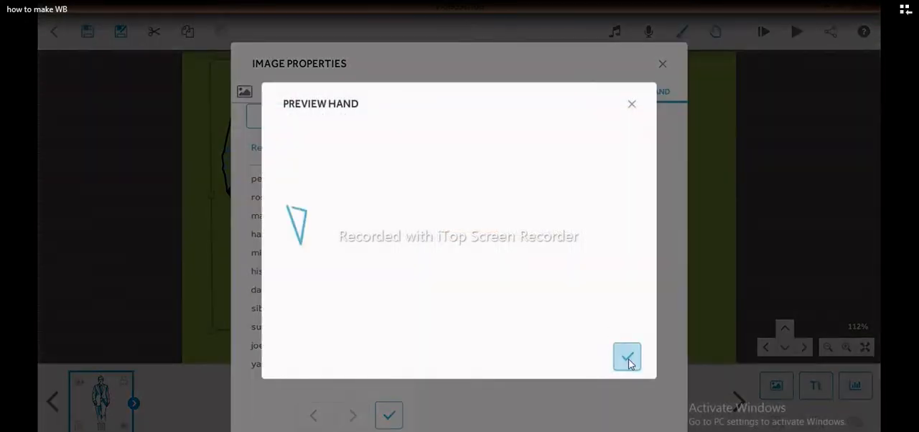
{"action": "left_click", "coordinate": [628, 359]}
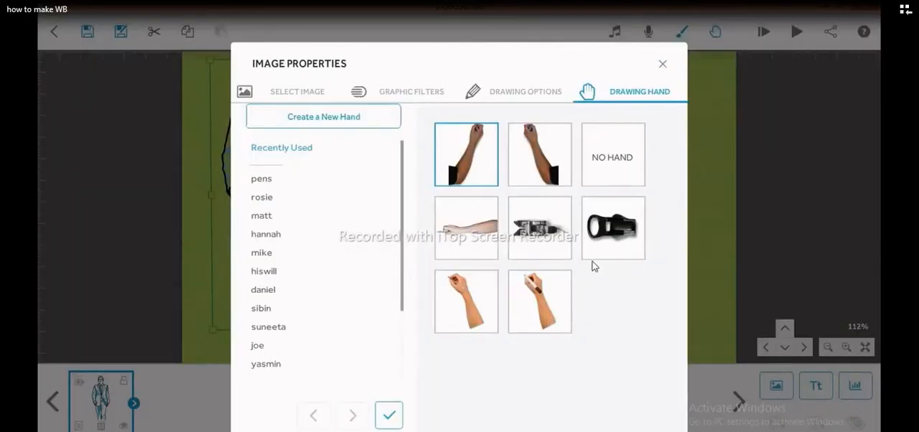
- Preview the suited man's Move In animation without a hand and close the preview
{"action": "left_click", "coordinate": [502, 92]}
{"action": "left_click", "coordinate": [304, 182]}
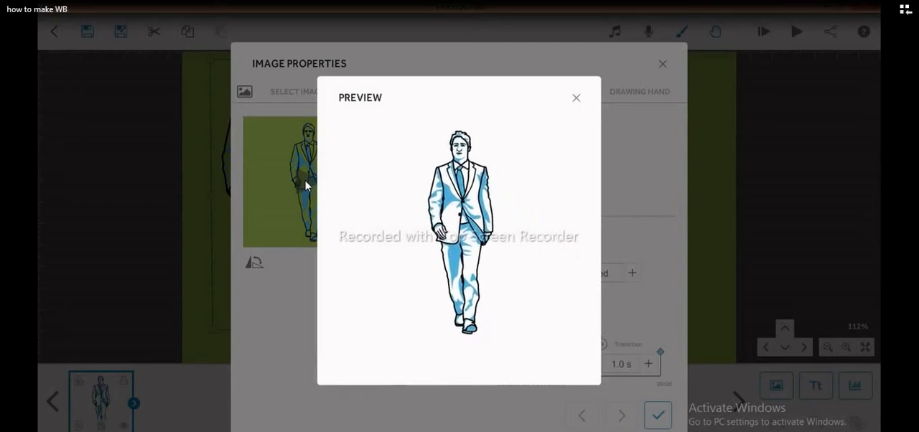
{"action": "left_click", "coordinate": [576, 98]}
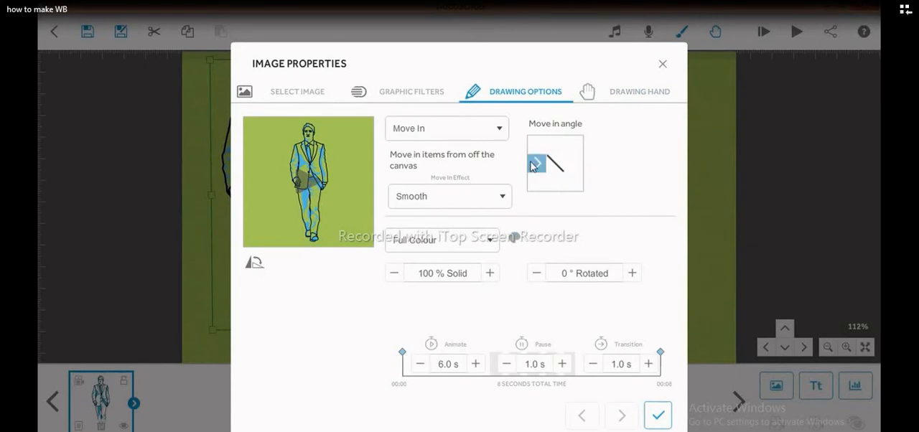
- Set the suited man's animate time to 3.0 s and preview the Move In animation
{"action": "left_click", "coordinate": [420, 365]}
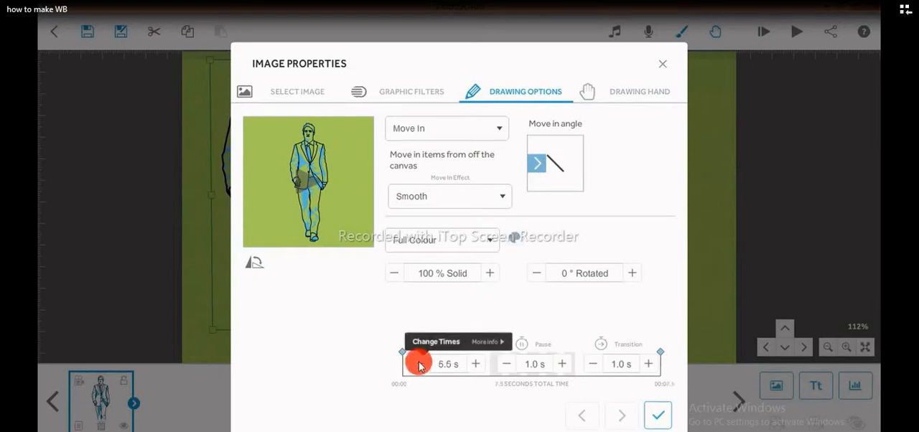
{"action": "left_click", "coordinate": [420, 365]}
{"action": "left_click", "coordinate": [420, 364]}
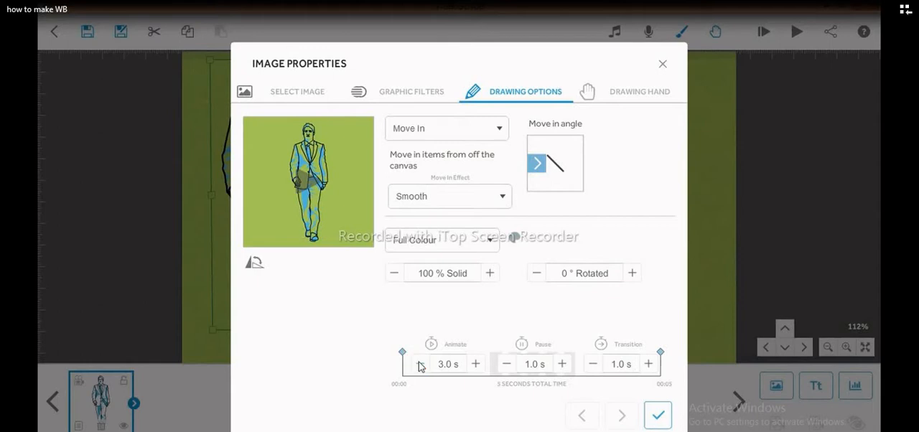
{"action": "left_click", "coordinate": [303, 184]}
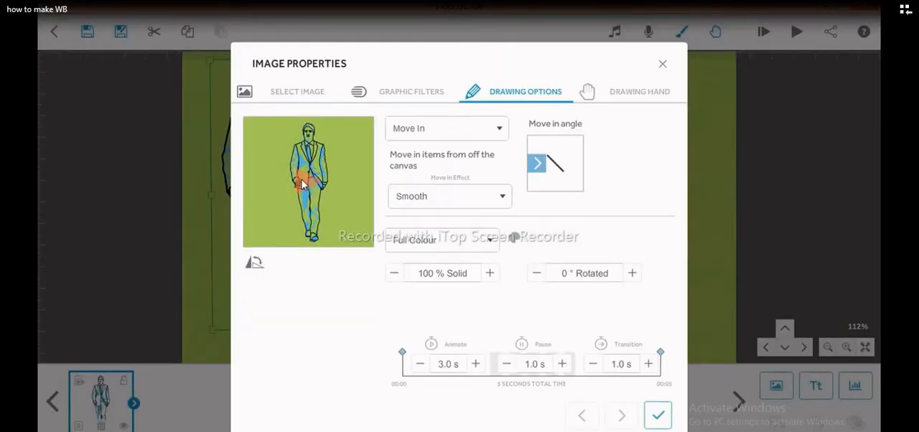
- Choose the first dark-sleeved hand among the recently used hands as the suited man's drawing hand
{"action": "left_click", "coordinate": [642, 93]}
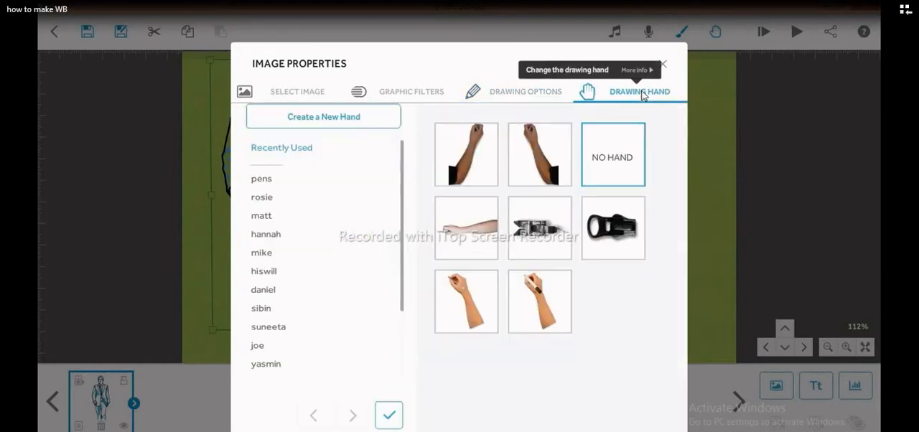
{"action": "left_click", "coordinate": [484, 155]}
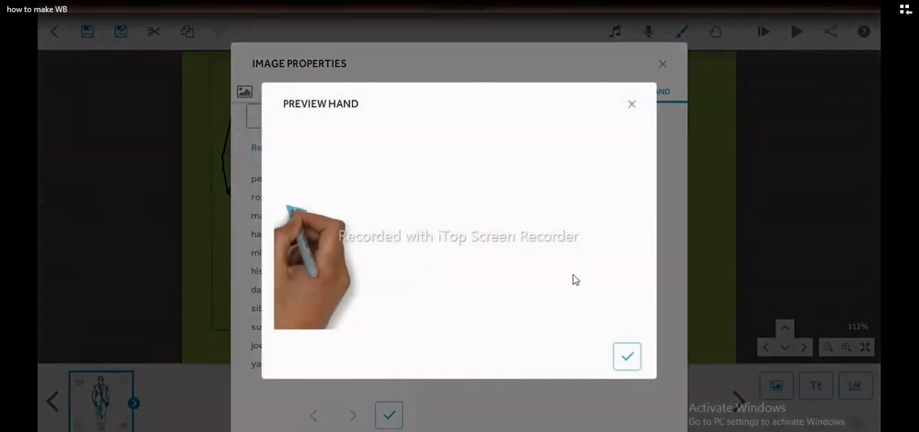
{"action": "left_click", "coordinate": [626, 360]}
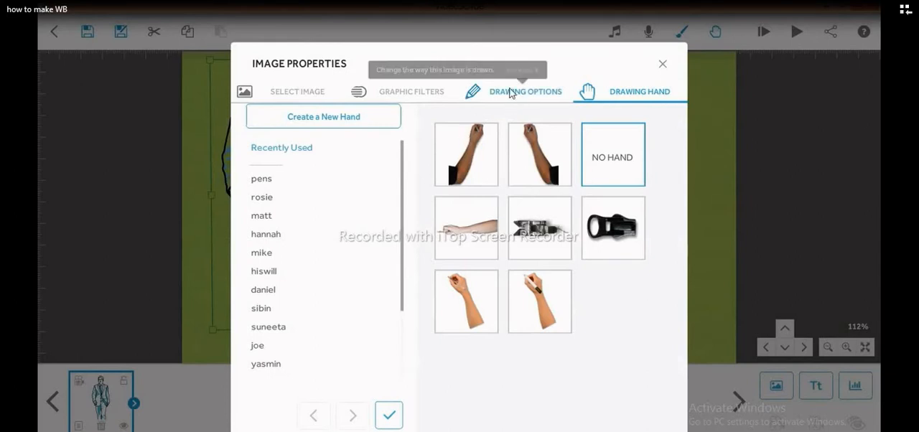
- Change the suited man's animation type to Draw, apply the image properties, and lock the image on the timeline
{"action": "left_click", "coordinate": [489, 92]}
{"action": "left_click", "coordinate": [427, 137]}
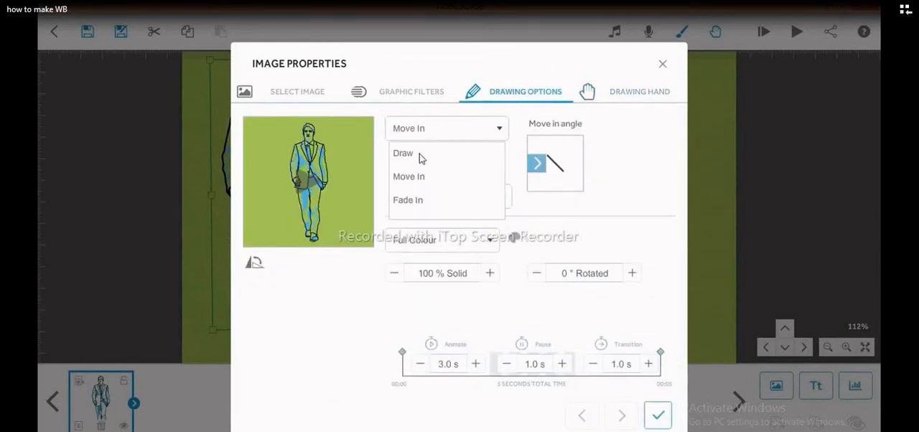
{"action": "left_click", "coordinate": [420, 154]}
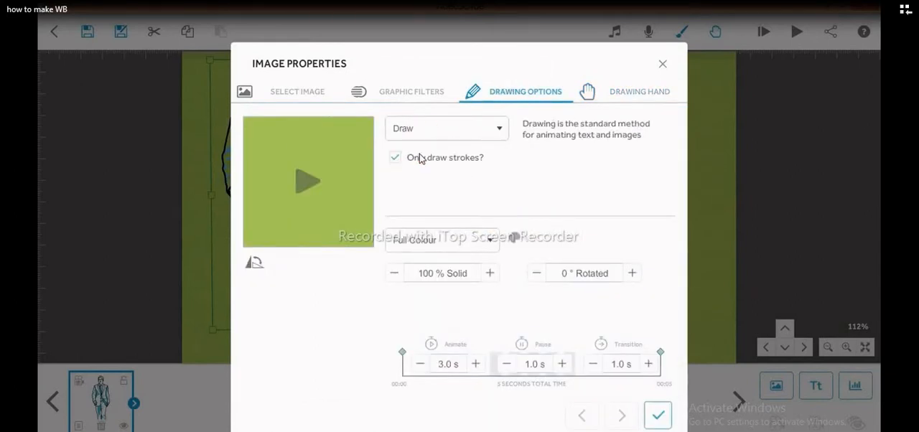
{"action": "left_click", "coordinate": [658, 416]}
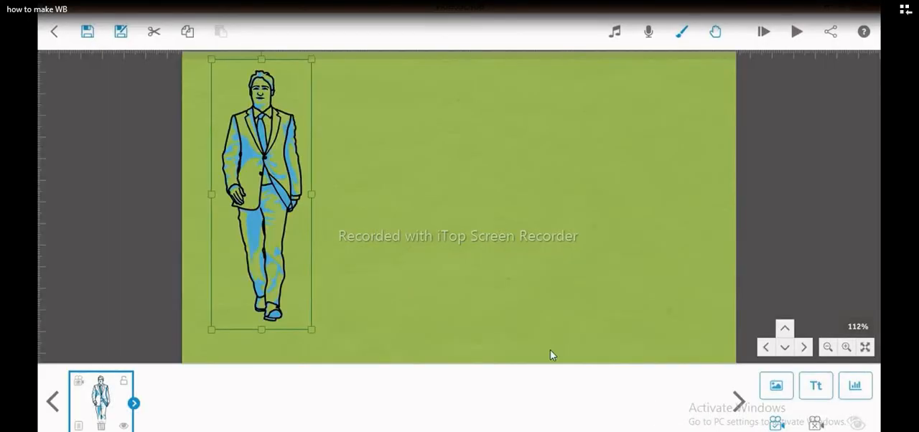
{"action": "left_click", "coordinate": [125, 383]}
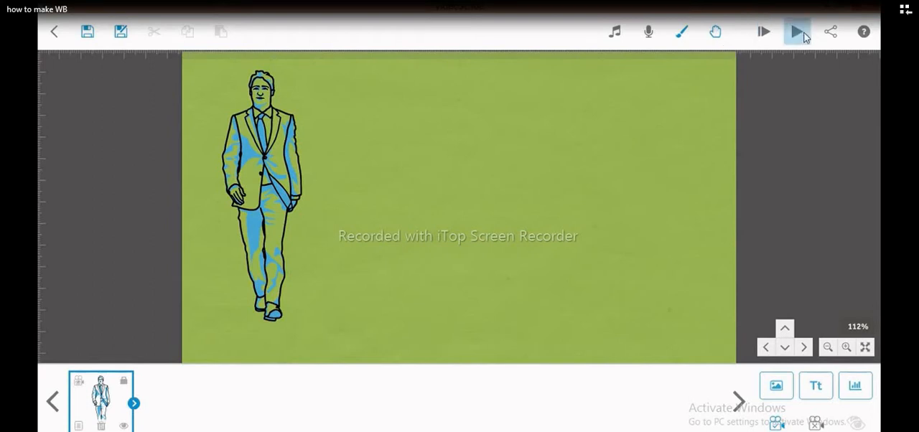
- Play the scribe from the start, turn off Zoom at end during playback, and replay it
{"action": "left_click", "coordinate": [767, 36]}
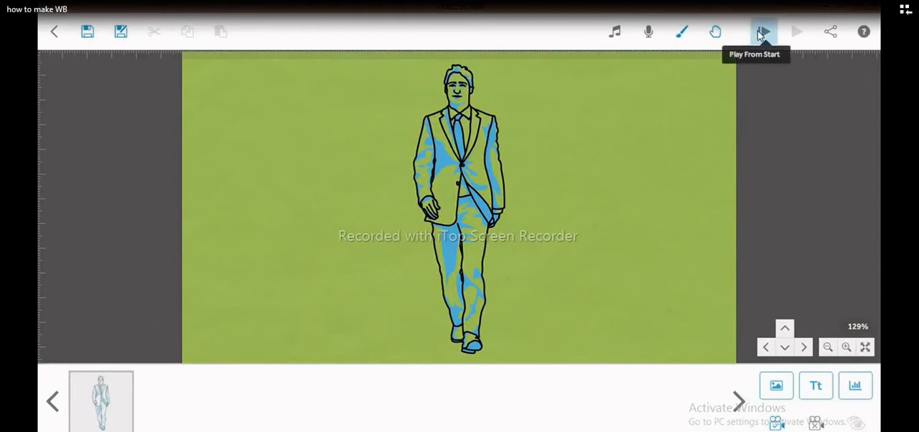
{"action": "left_click", "coordinate": [762, 34]}
{"action": "left_click", "coordinate": [773, 400]}
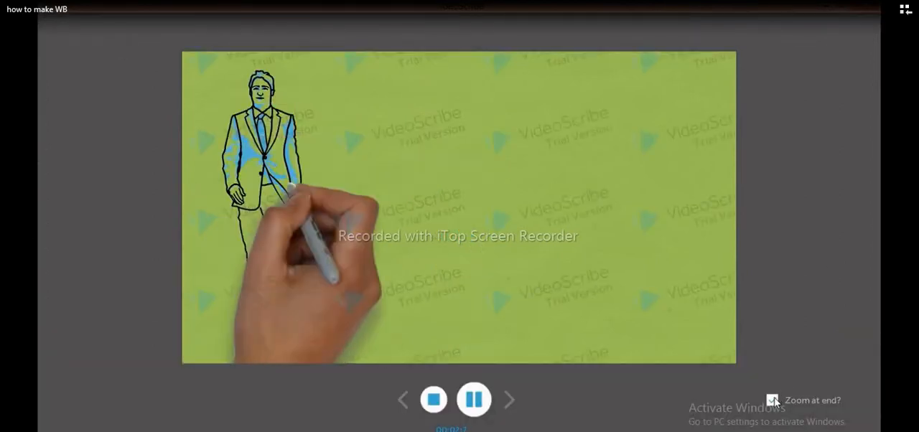
{"action": "left_click", "coordinate": [773, 400]}
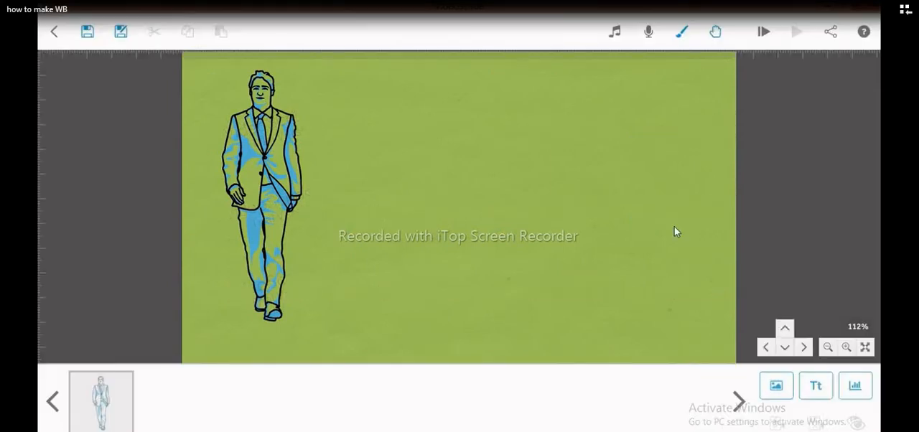
{"action": "left_click", "coordinate": [765, 32]}
- Add a new text element reading "White Board Animation"
{"action": "left_click", "coordinate": [820, 391]}
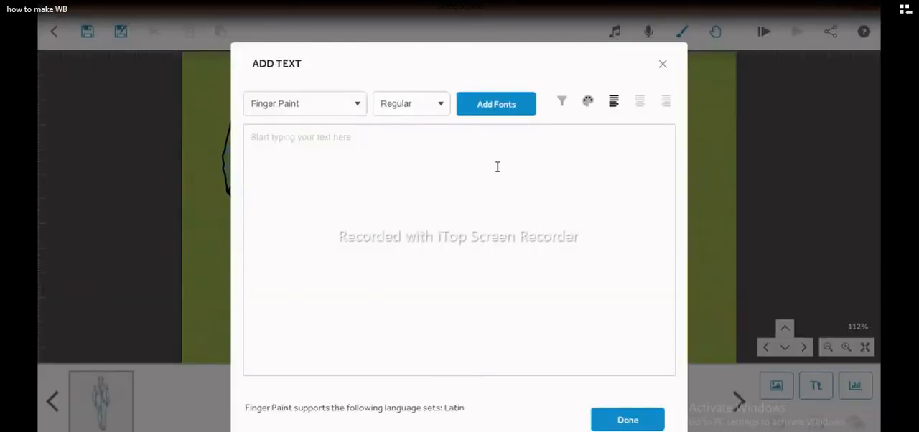
{"action": "type", "text": "T"}
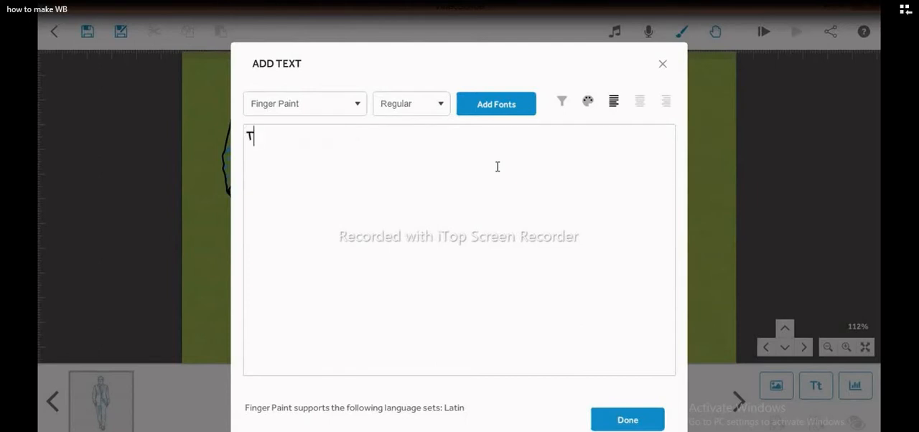
{"action": "key", "text": "BackSpace"}
{"action": "type", "text": "white Bo"}
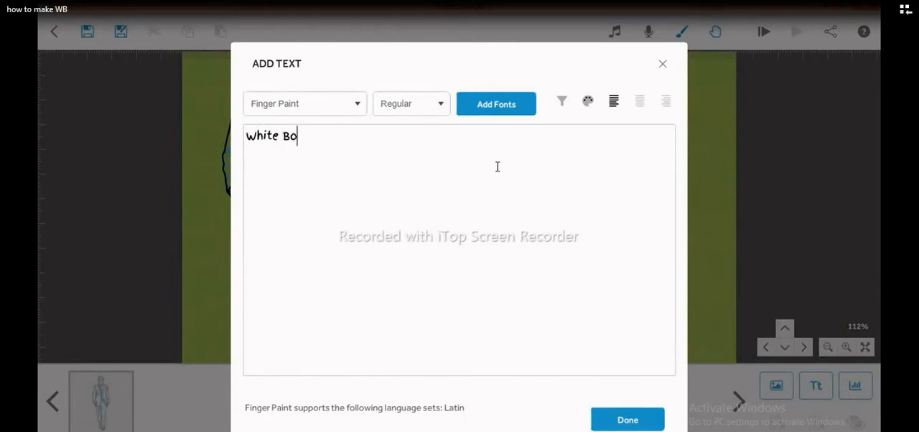
{"action": "type", "text": "ard Animation"}
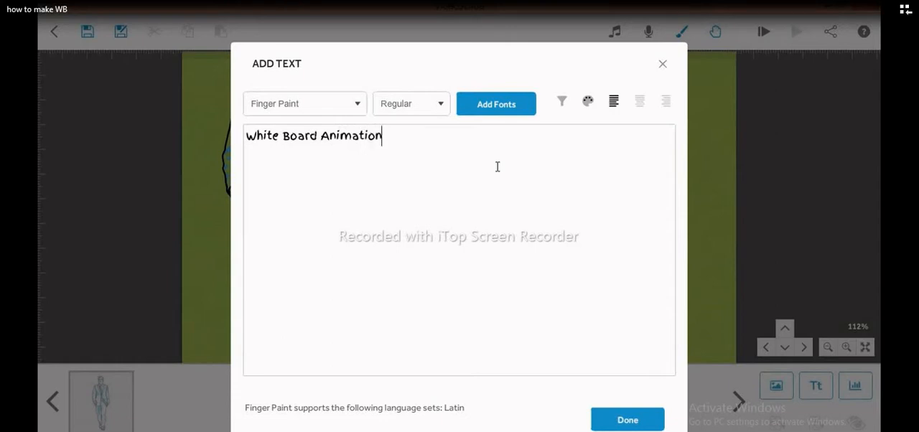
- Look through the available fonts and the font language-support filter for the new text
{"action": "left_click", "coordinate": [358, 106]}
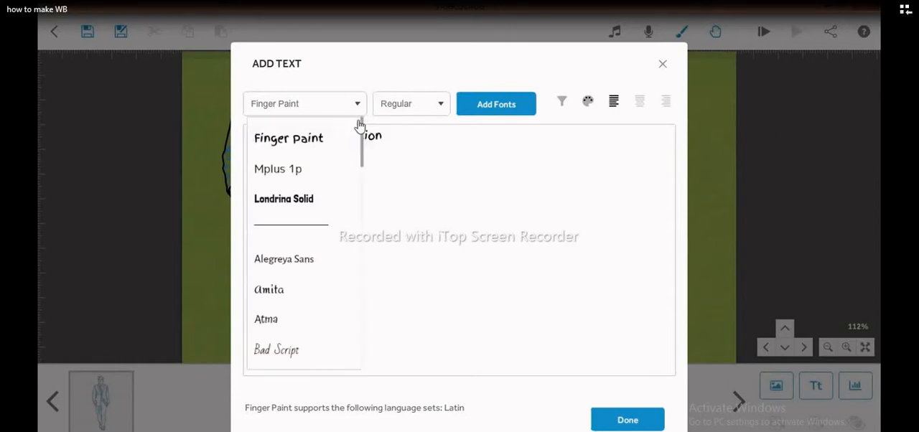
{"action": "mouse_move", "coordinate": [365, 138]}
{"action": "left_mouse_down"}
{"action": "mouse_move", "coordinate": [358, 328]}
{"action": "mouse_move", "coordinate": [339, 160]}
{"action": "mouse_move", "coordinate": [390, 98]}
{"action": "left_mouse_up"}
{"action": "left_click", "coordinate": [412, 153]}
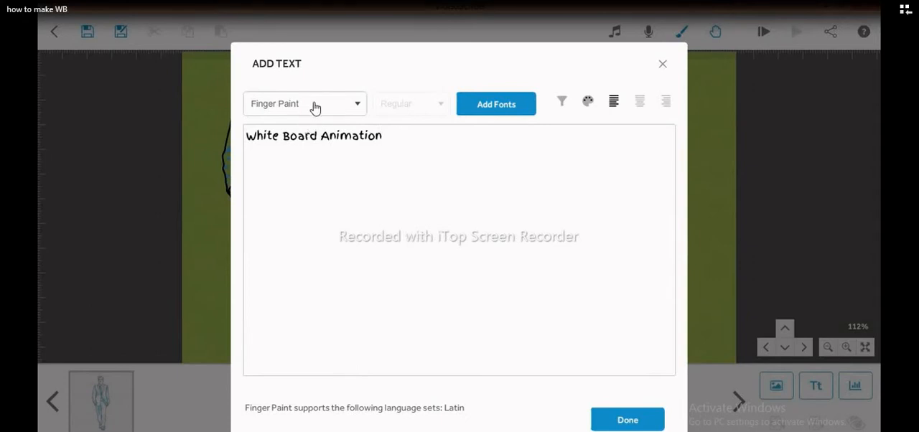
{"action": "left_click", "coordinate": [365, 138]}
{"action": "left_click", "coordinate": [563, 104]}
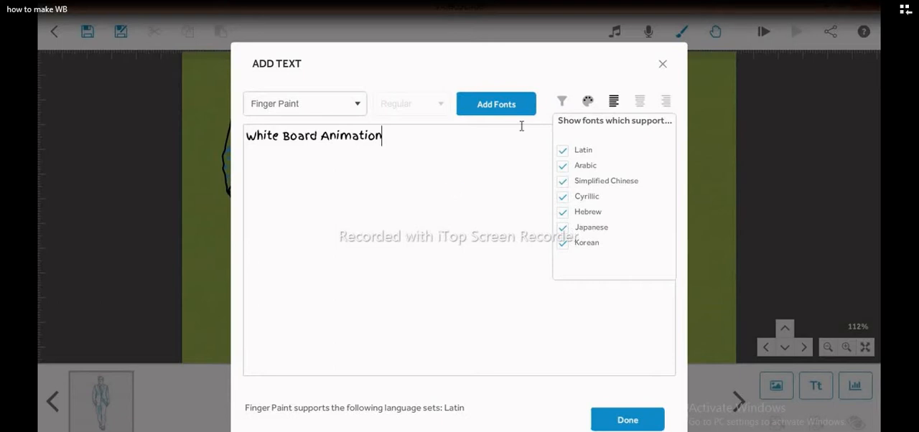
- Set the text colour to green (#77c34e) and close the reopened colour picker
{"action": "left_click", "coordinate": [587, 101]}
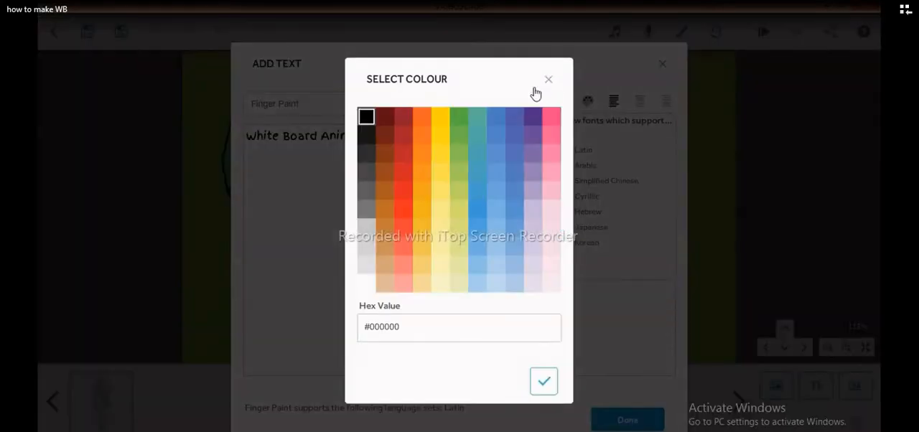
{"action": "left_click", "coordinate": [465, 135]}
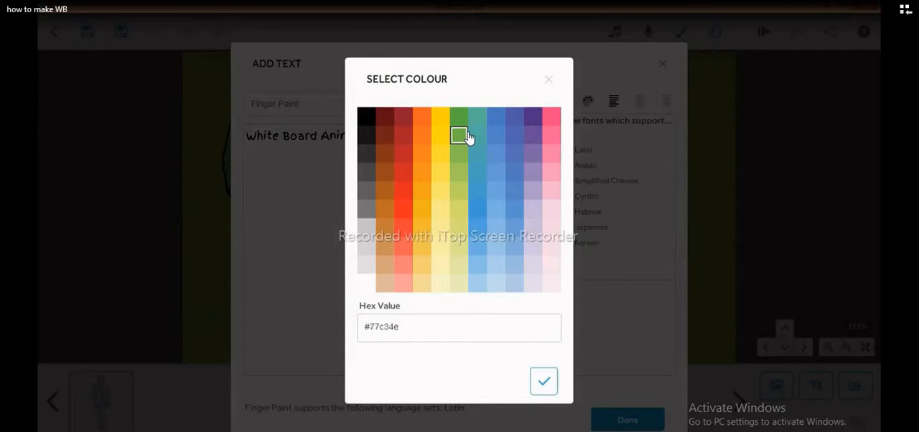
{"action": "left_click", "coordinate": [546, 383]}
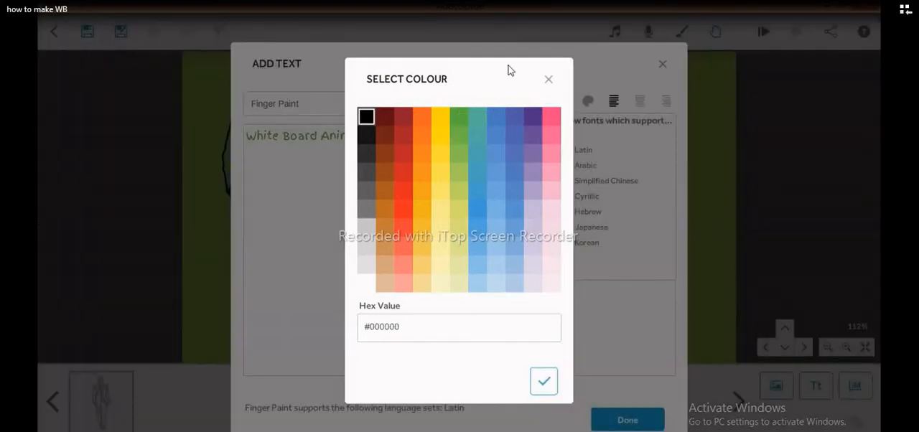
{"action": "left_click", "coordinate": [547, 80]}
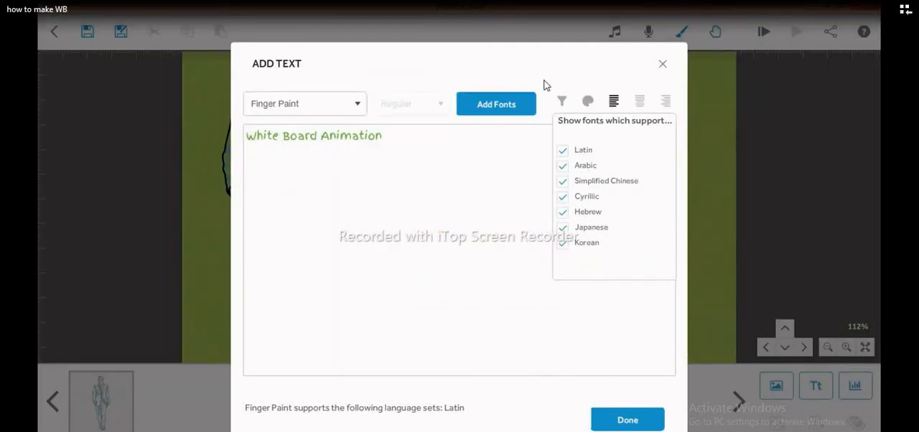
- Set the colour of the "White Board Animation" text to black (#000000)
{"action": "left_click", "coordinate": [588, 102]}
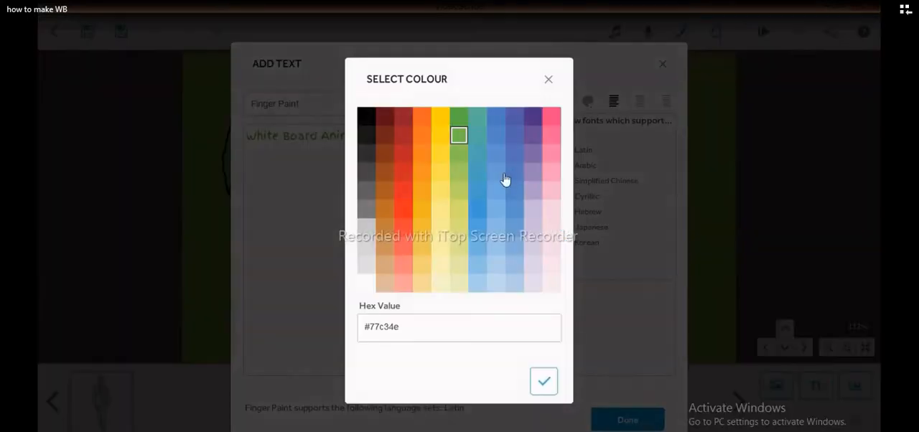
{"action": "left_click", "coordinate": [365, 117]}
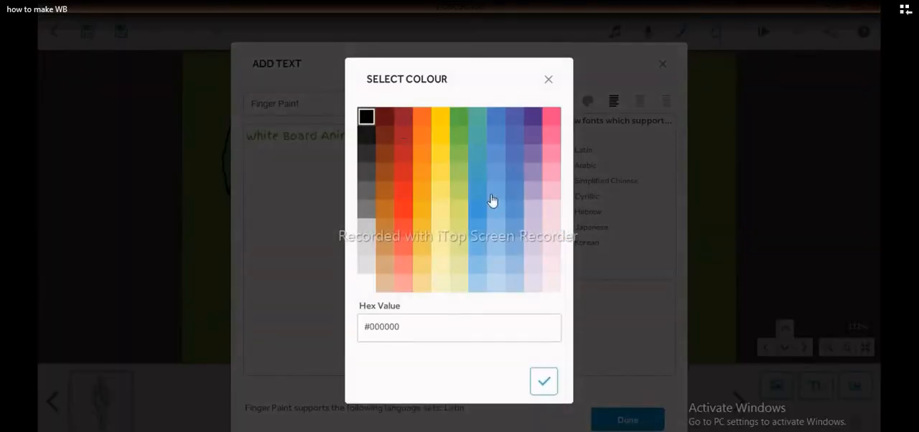
{"action": "left_click", "coordinate": [545, 384]}
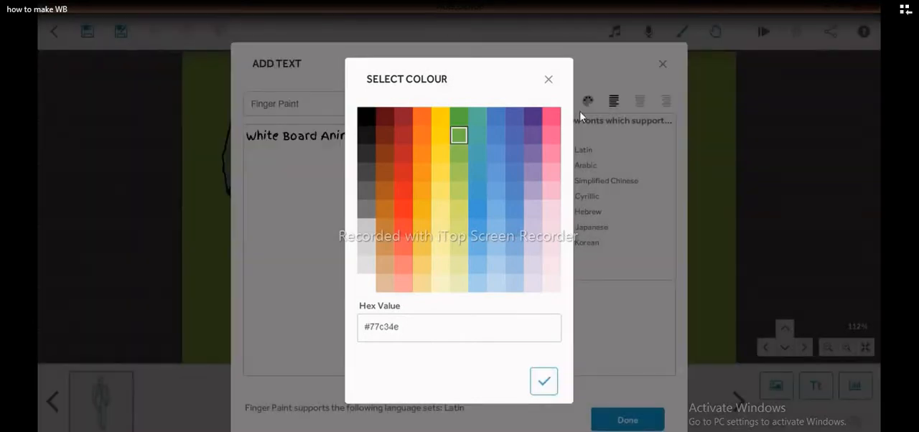
{"action": "left_click", "coordinate": [548, 79]}
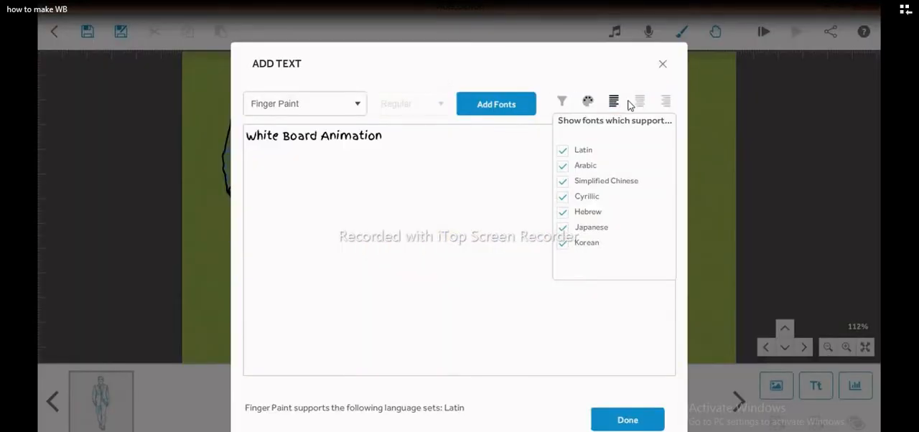
- Try centre and right alignment on the text and restore left alignment
{"action": "left_click", "coordinate": [640, 101]}
{"action": "left_click", "coordinate": [663, 106]}
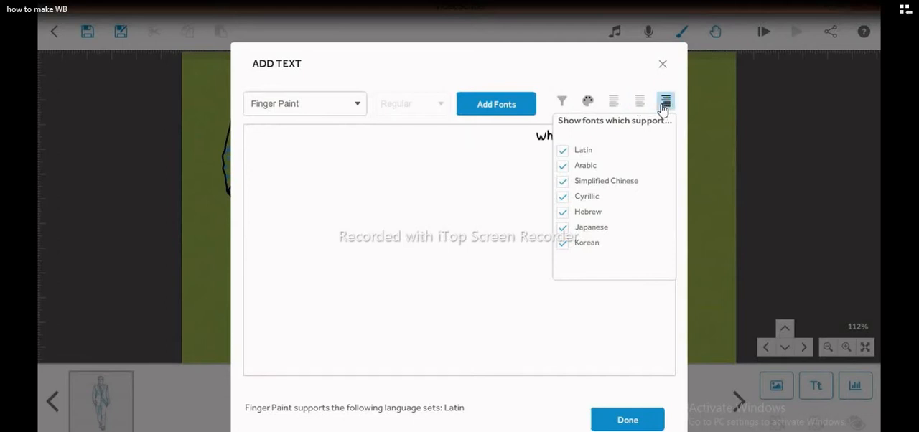
{"action": "left_click", "coordinate": [613, 103]}
{"action": "left_click", "coordinate": [520, 106]}
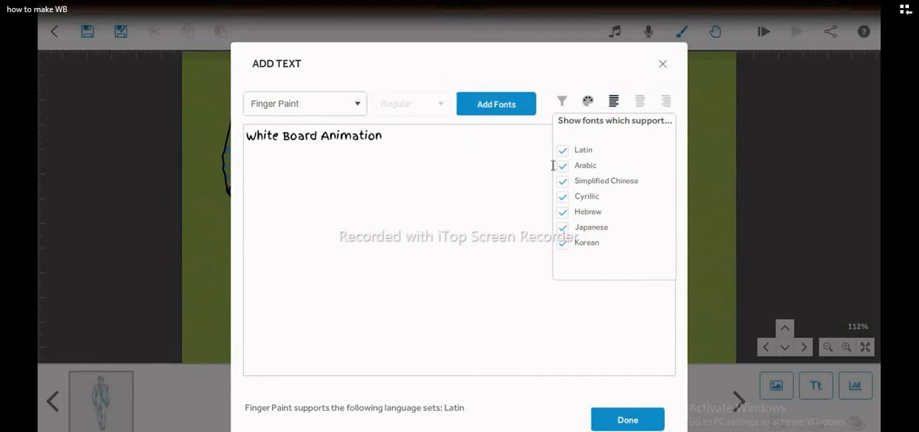
- Insert the finished text on the canvas and move it up beside the man's head and shoulders
{"action": "left_click", "coordinate": [628, 421]}
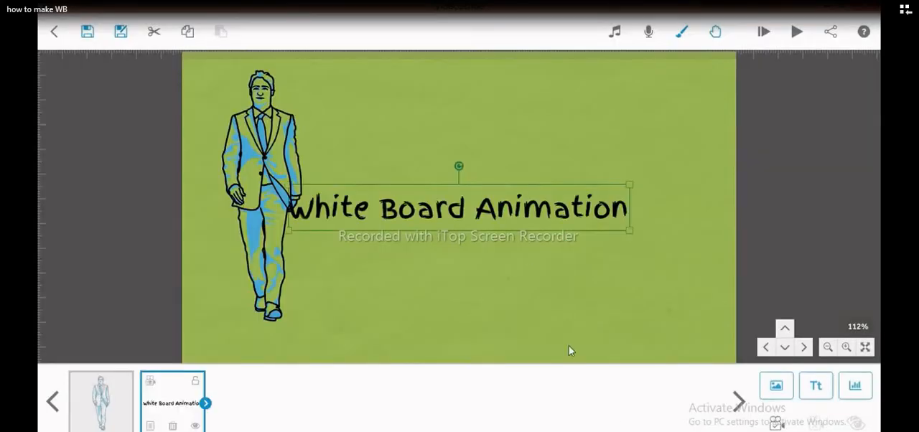
{"action": "left_click_drag", "start_coordinate": [488, 195], "coordinate": [523, 104]}
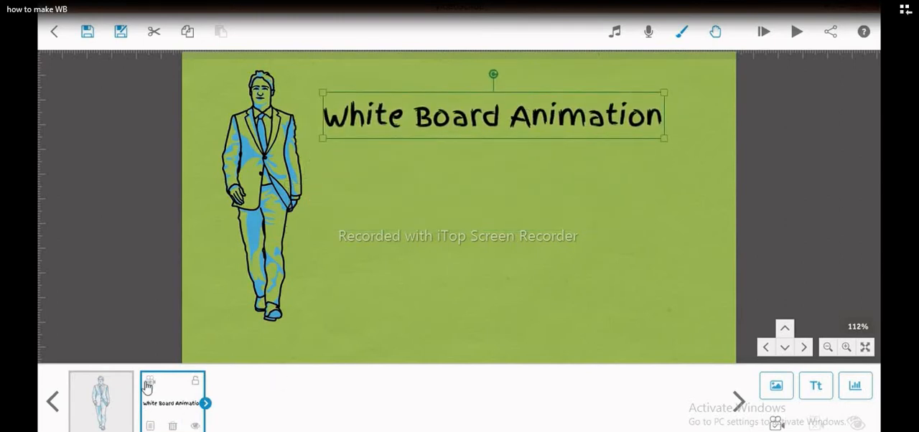
{"action": "left_click", "coordinate": [150, 427]}
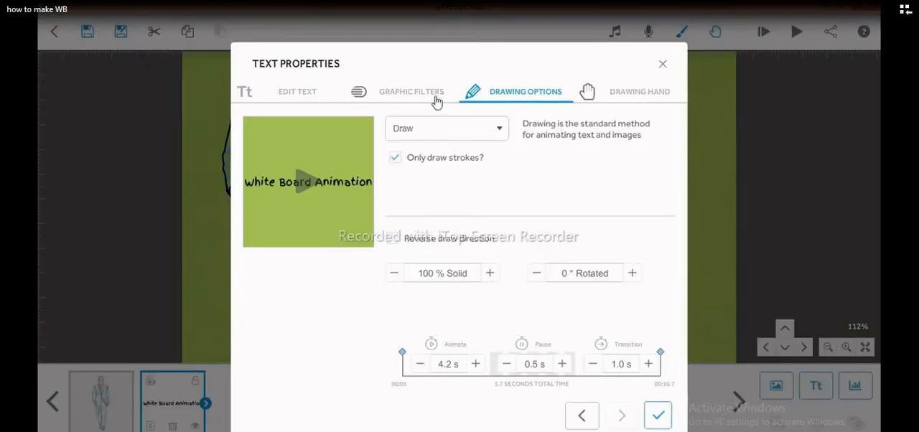
{"action": "left_click", "coordinate": [661, 66]}
{"action": "left_click", "coordinate": [588, 236]}
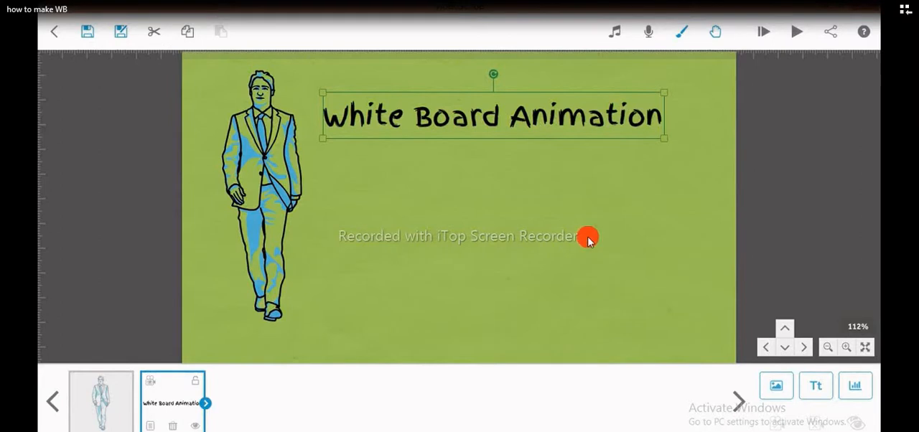
{"action": "double_click", "coordinate": [511, 208]}
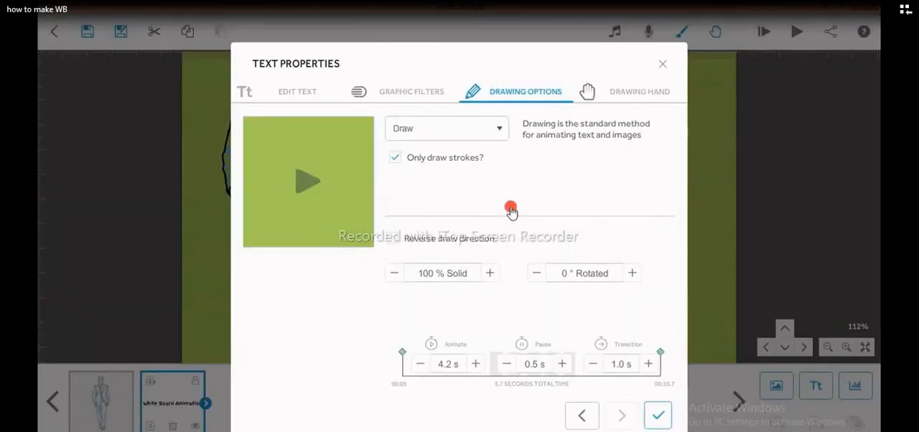
{"action": "left_click", "coordinate": [662, 64]}
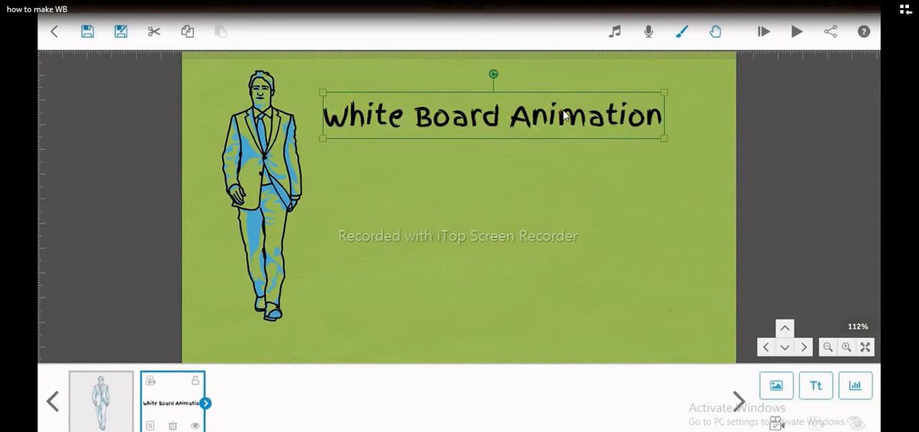
{"action": "double_click", "coordinate": [495, 117]}
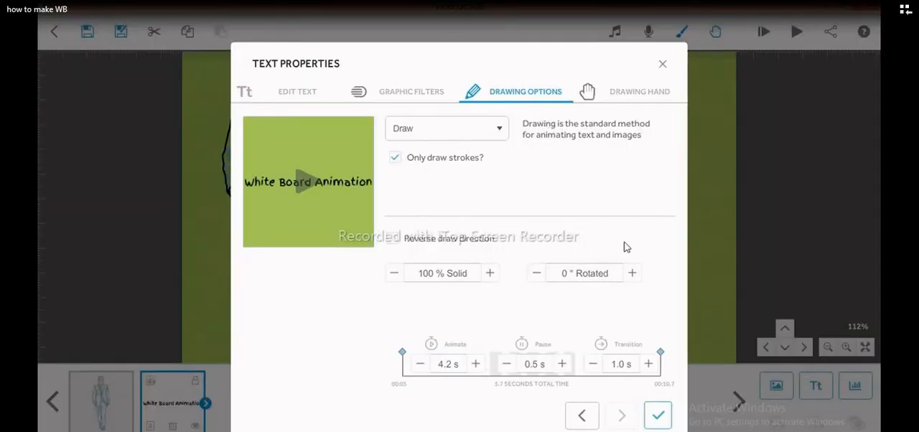
{"action": "left_click", "coordinate": [663, 64]}
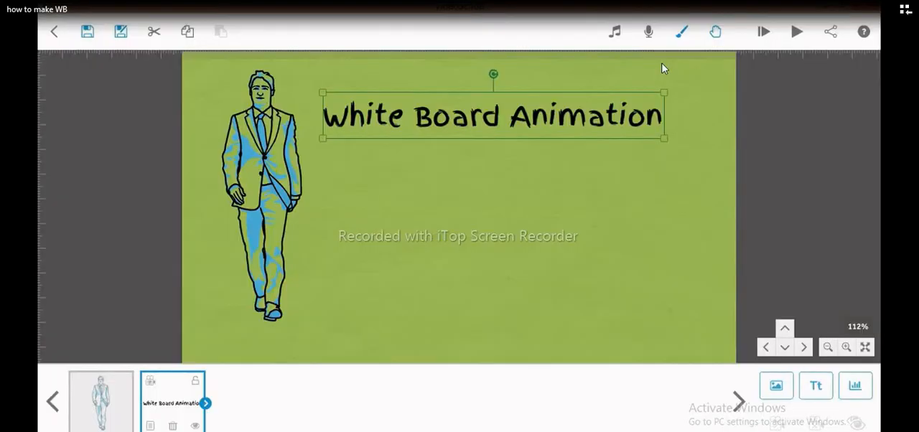
- Set the text's Animate time to 5.0 s and close its properties
{"action": "left_click", "coordinate": [153, 427]}
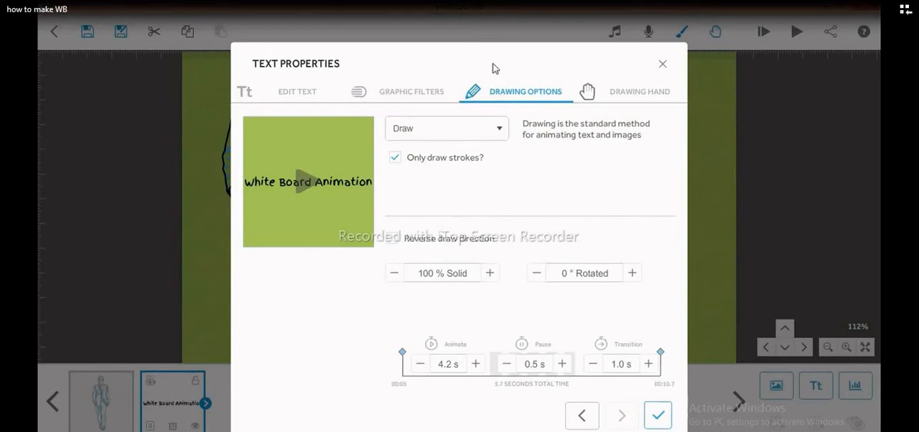
{"action": "left_click", "coordinate": [433, 92]}
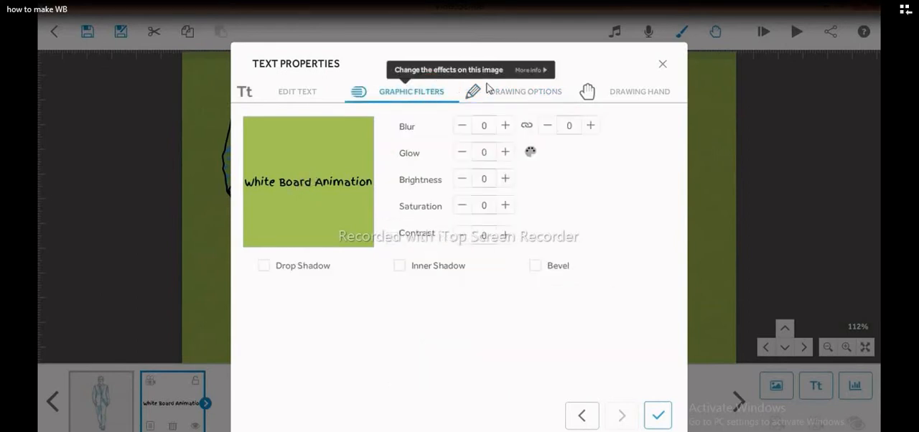
{"action": "left_click", "coordinate": [512, 92]}
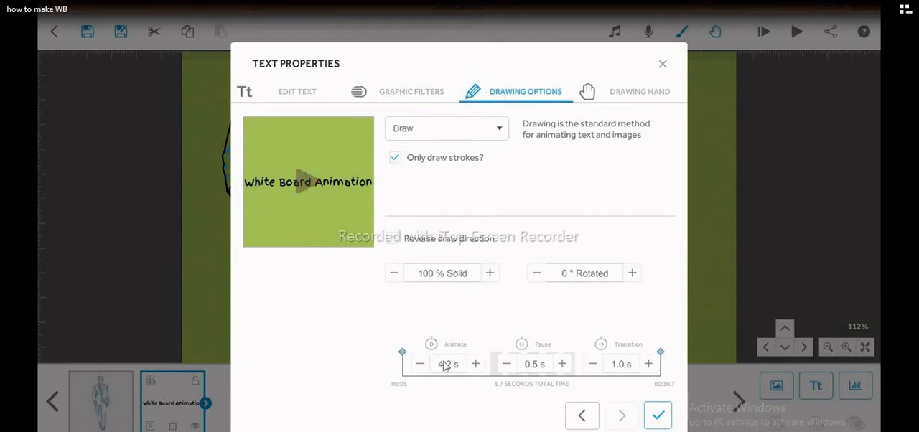
{"action": "left_click", "coordinate": [476, 365]}
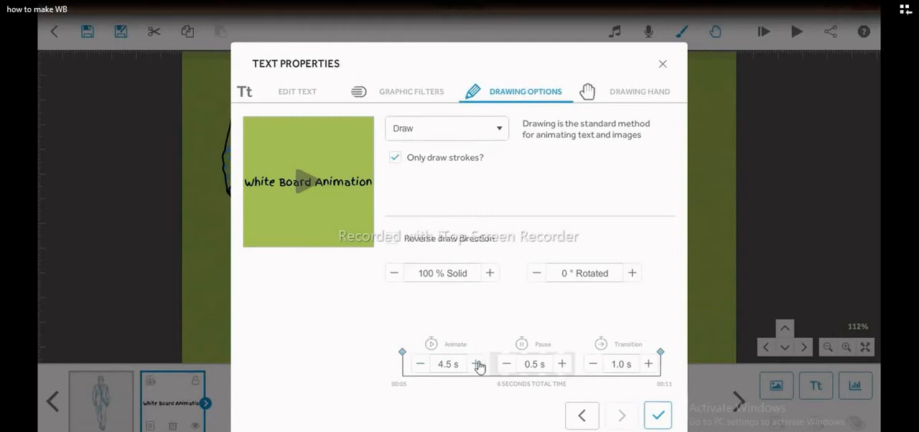
{"action": "left_click", "coordinate": [476, 365]}
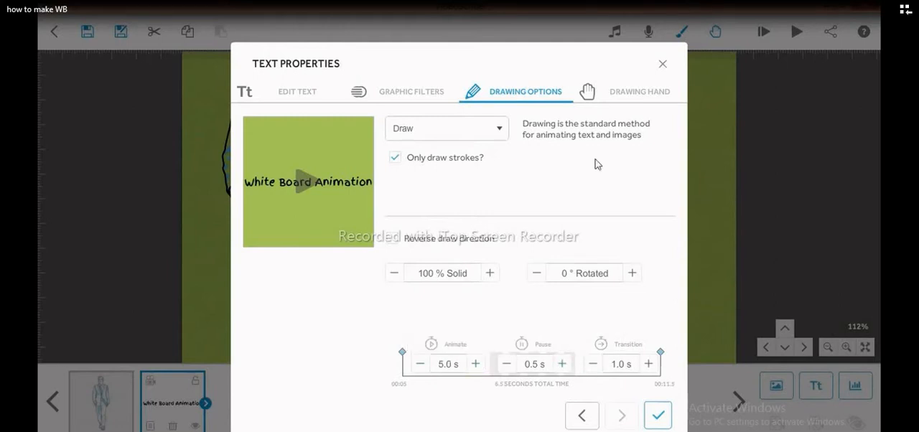
{"action": "left_click", "coordinate": [663, 63]}
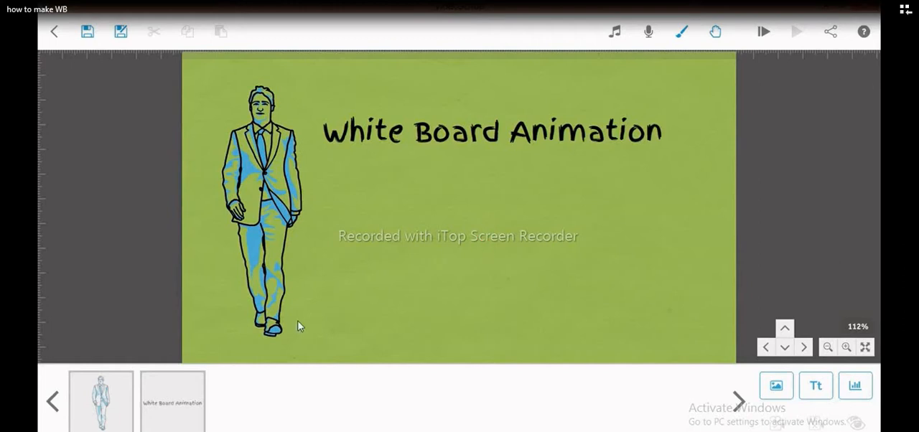
- Lock the "White Board Animation" text element and set its camera position to the current view
{"action": "left_click", "coordinate": [177, 408]}
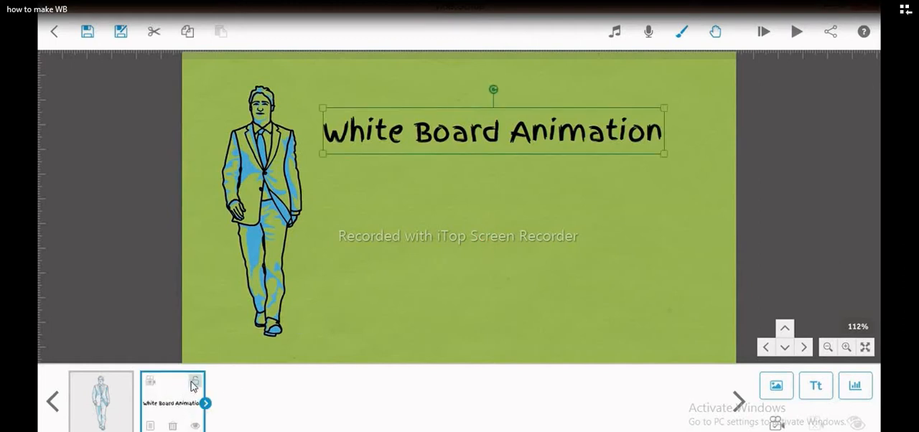
{"action": "left_click", "coordinate": [193, 385]}
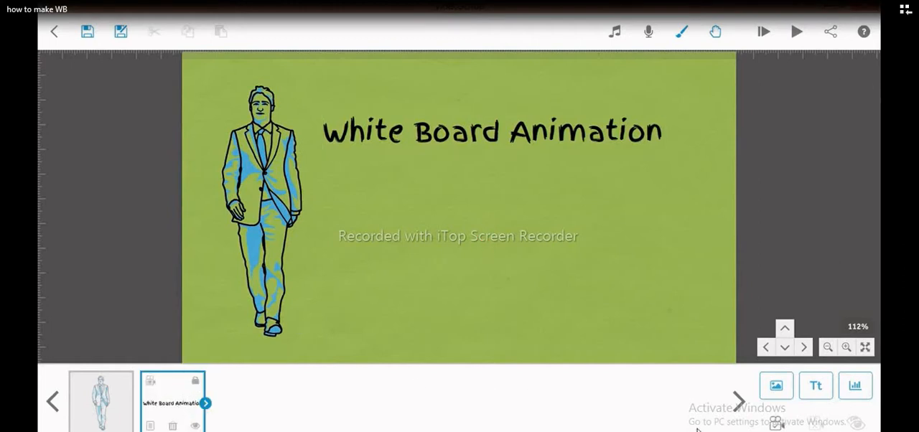
{"action": "left_click", "coordinate": [782, 424]}
{"action": "left_click", "coordinate": [607, 305]}
- Play the scribe from the text element, and replay the whole scribe from the start
{"action": "left_click", "coordinate": [88, 427]}
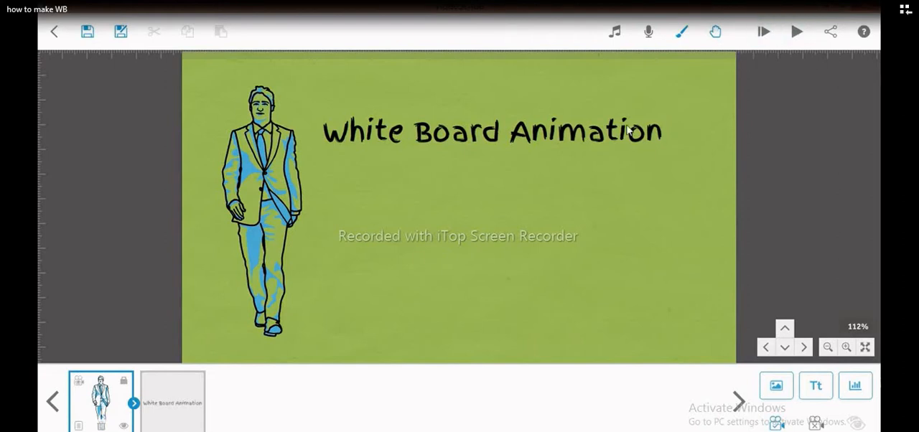
{"action": "left_click", "coordinate": [169, 419]}
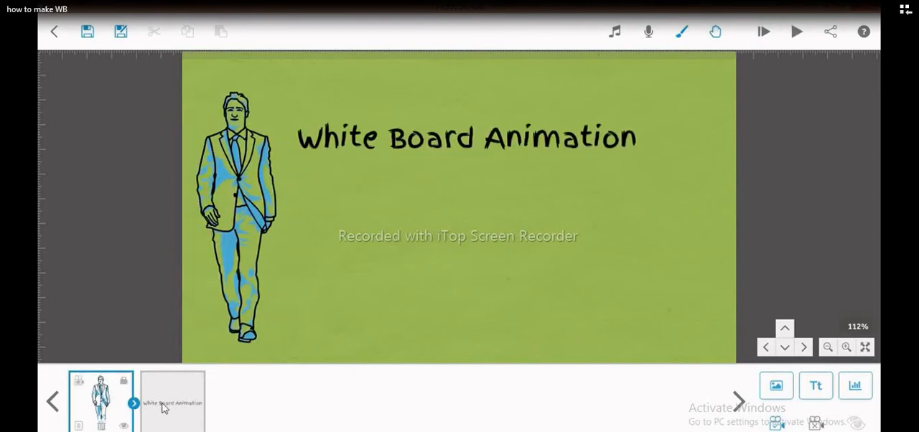
{"action": "left_click", "coordinate": [225, 354]}
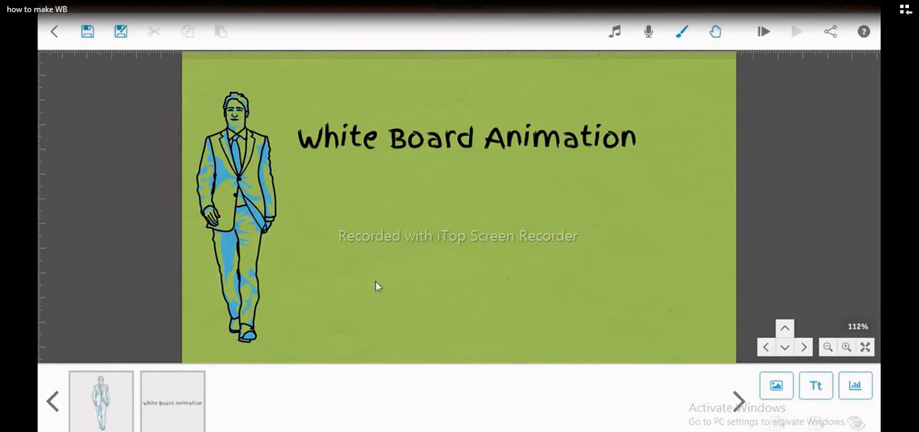
{"action": "left_click", "coordinate": [184, 417]}
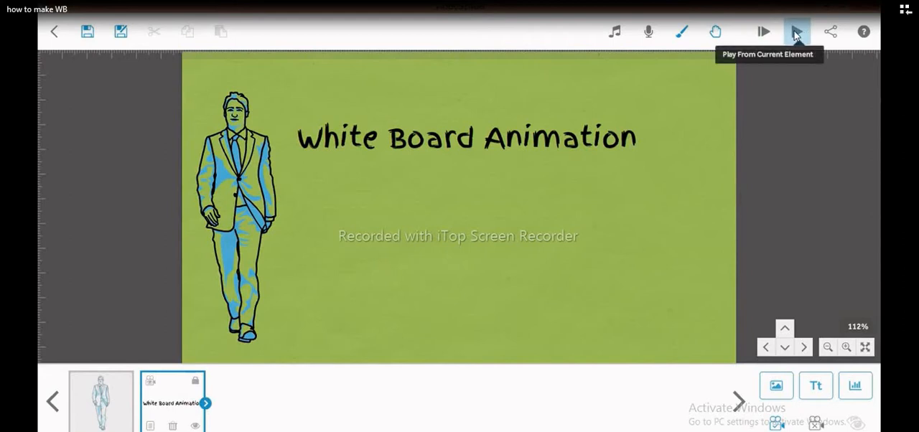
{"action": "left_click", "coordinate": [796, 33]}
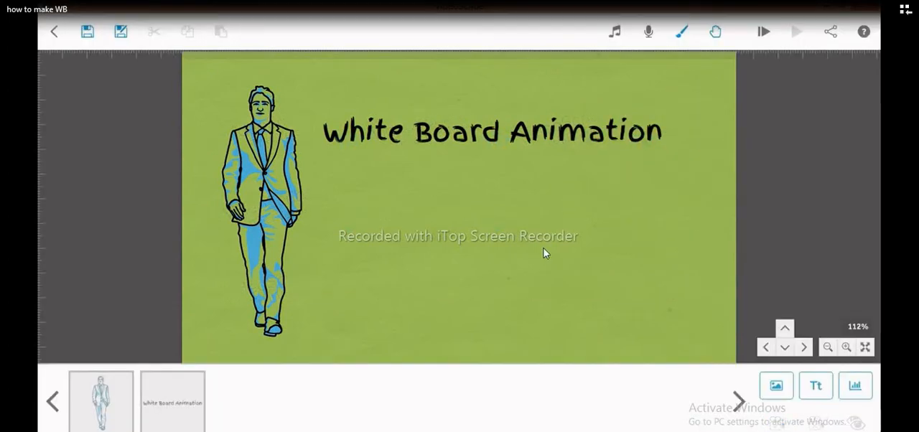
{"action": "left_click", "coordinate": [123, 420]}
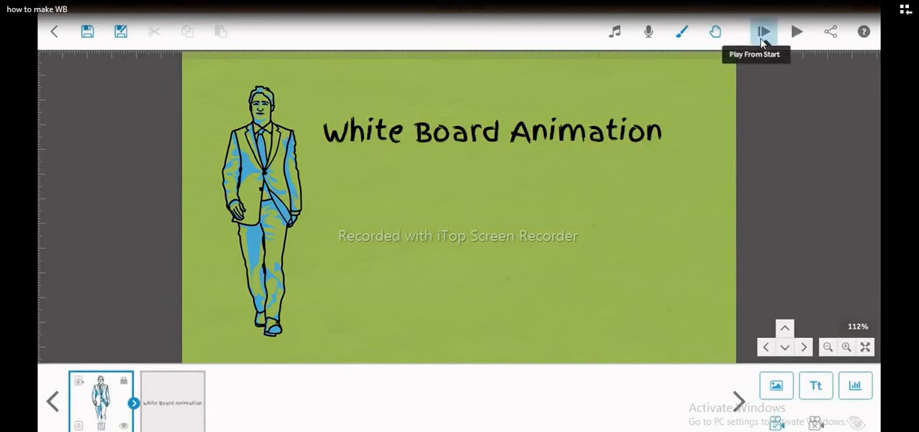
{"action": "left_click", "coordinate": [763, 43]}
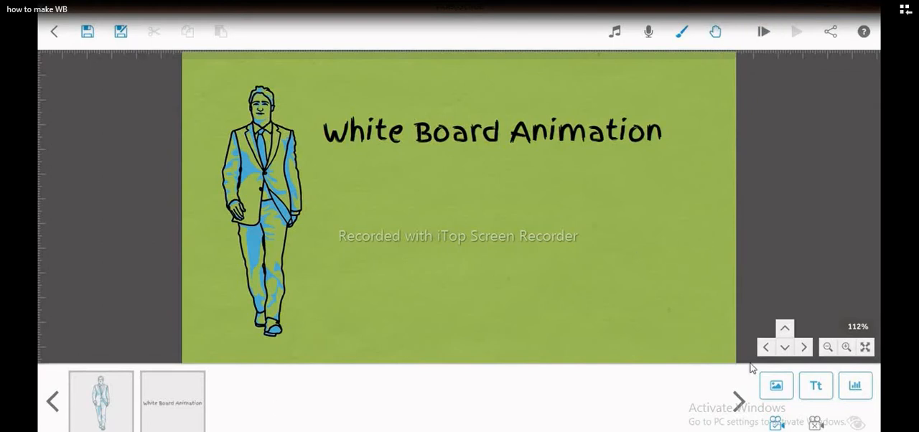
- Search the image library for "cup" and add the orange mug to the canvas
{"action": "left_click", "coordinate": [778, 386]}
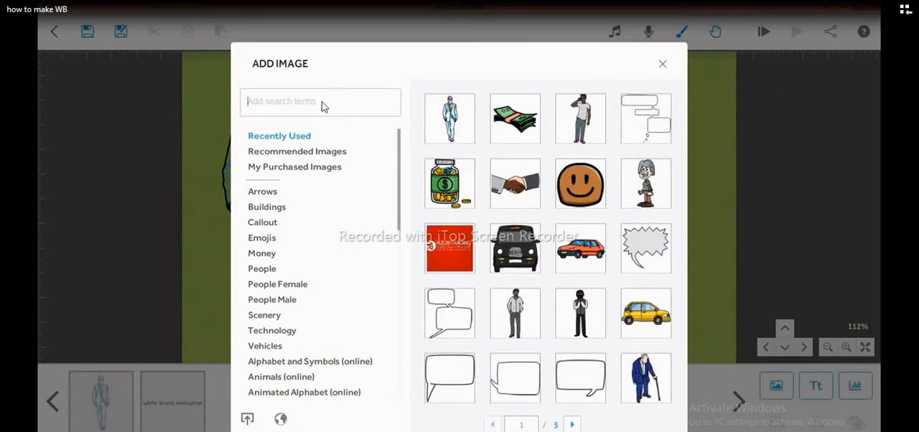
{"action": "type", "text": "cup"}
{"action": "key", "text": "Return"}
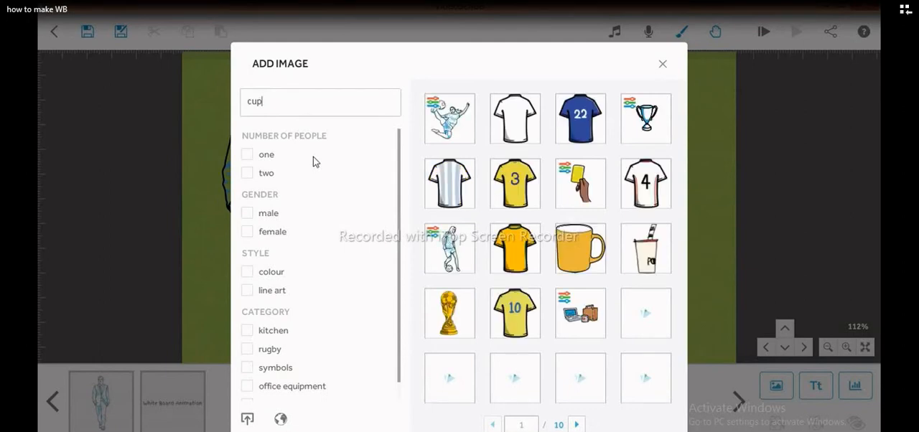
{"action": "left_click", "coordinate": [581, 250]}
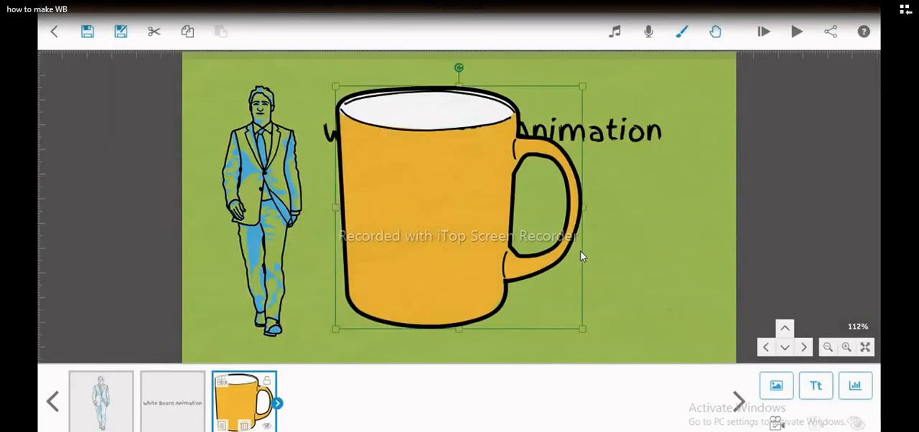
- Delete the orange mug element from the scribe
{"action": "right_click", "coordinate": [483, 198]}
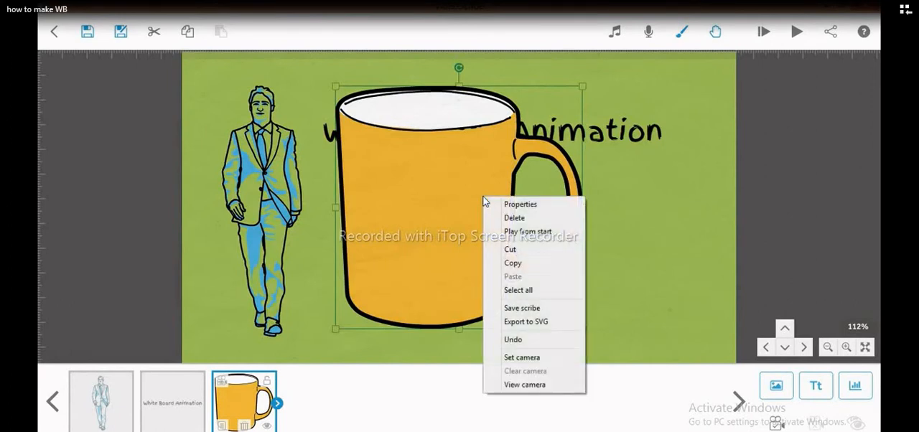
{"action": "left_click", "coordinate": [514, 218]}
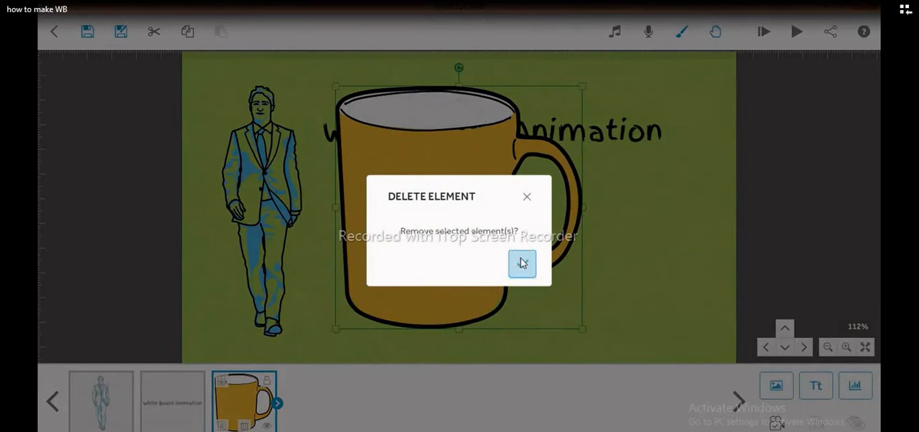
{"action": "left_click", "coordinate": [522, 263]}
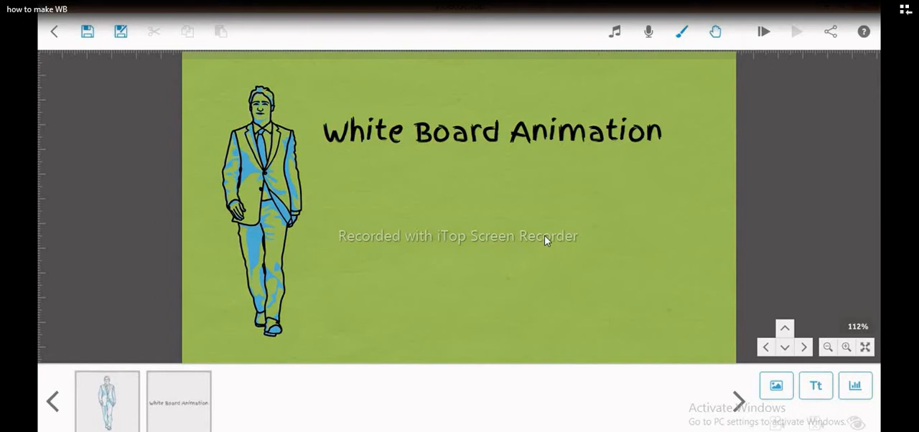
{"action": "left_click_drag", "start_coordinate": [545, 237], "coordinate": [40, 217]}
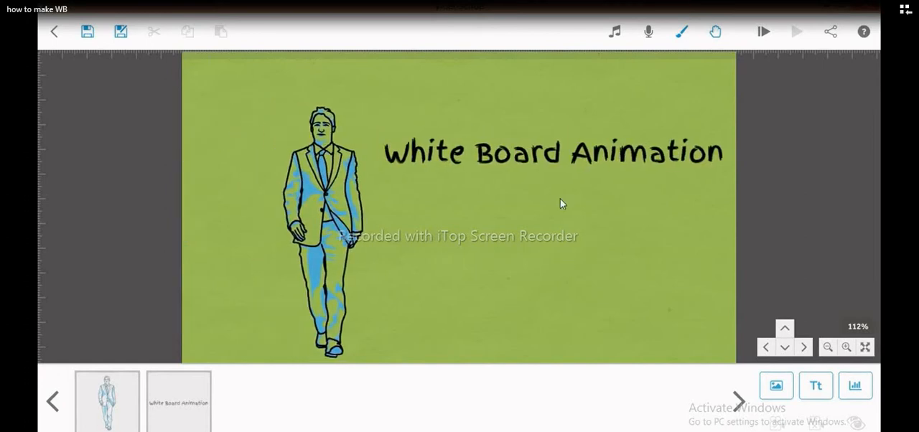
- Add the recently used orange mug image to an empty area of the canvas and shrink it to about half size
{"action": "left_click_drag", "start_coordinate": [560, 198], "coordinate": [587, 22]}
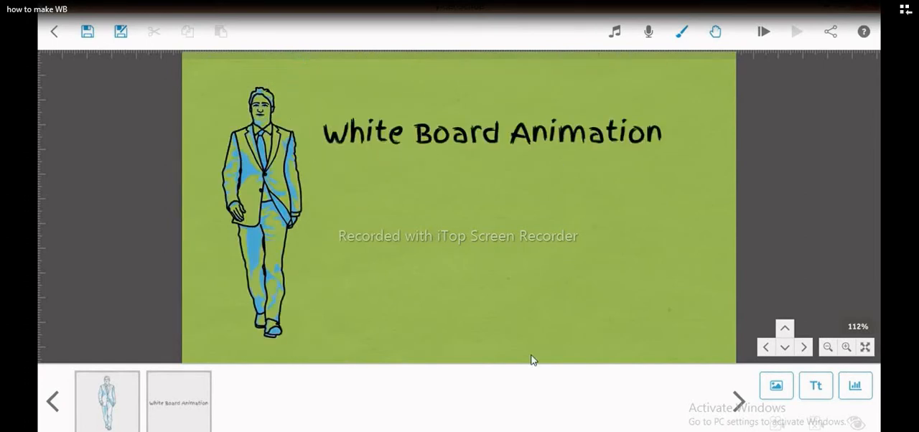
{"action": "left_click_drag", "start_coordinate": [532, 355], "coordinate": [636, 239]}
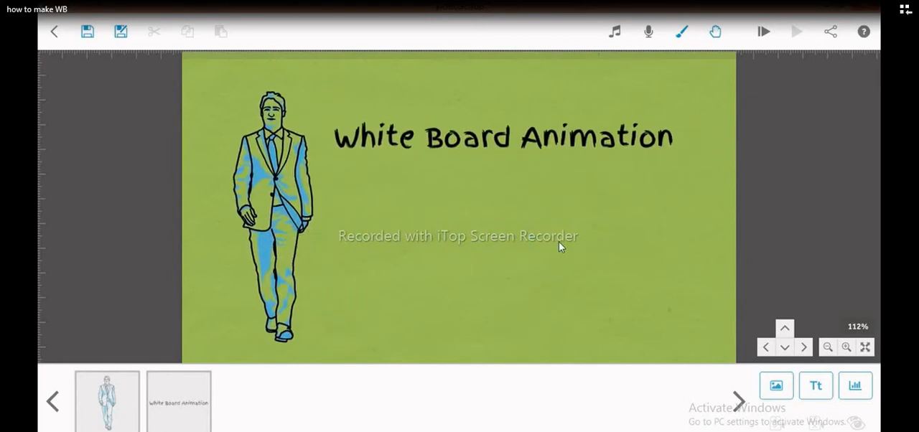
{"action": "left_click_drag", "start_coordinate": [560, 244], "coordinate": [57, 248]}
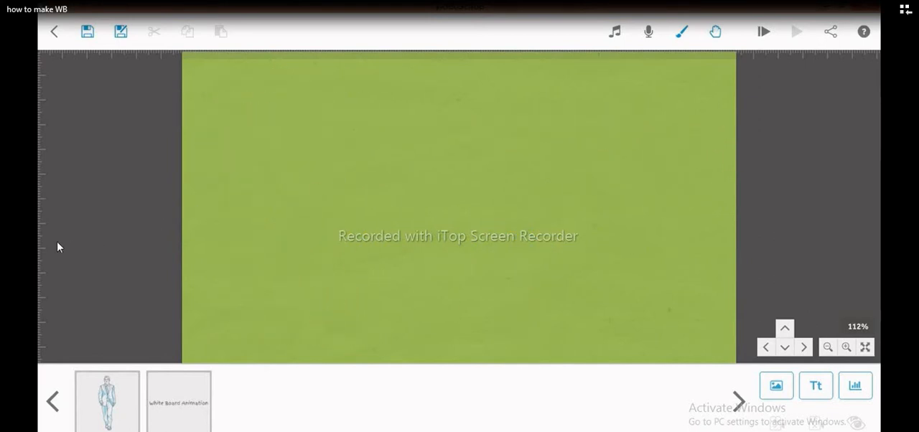
{"action": "left_click", "coordinate": [776, 386]}
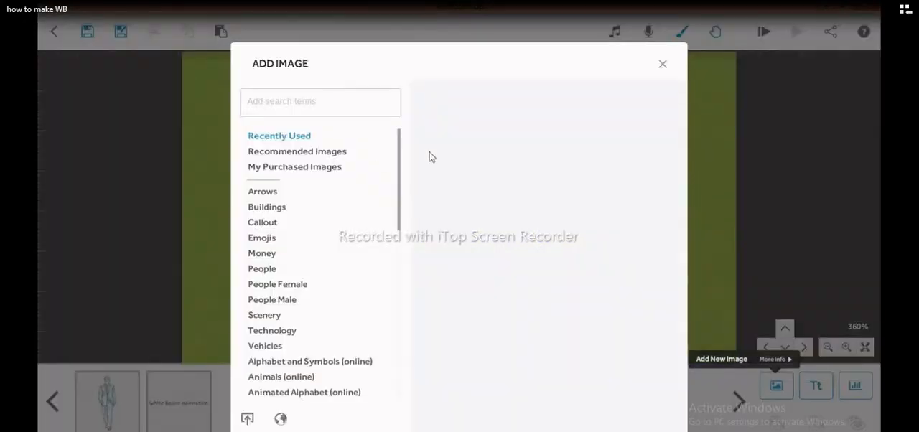
{"action": "left_click", "coordinate": [453, 130]}
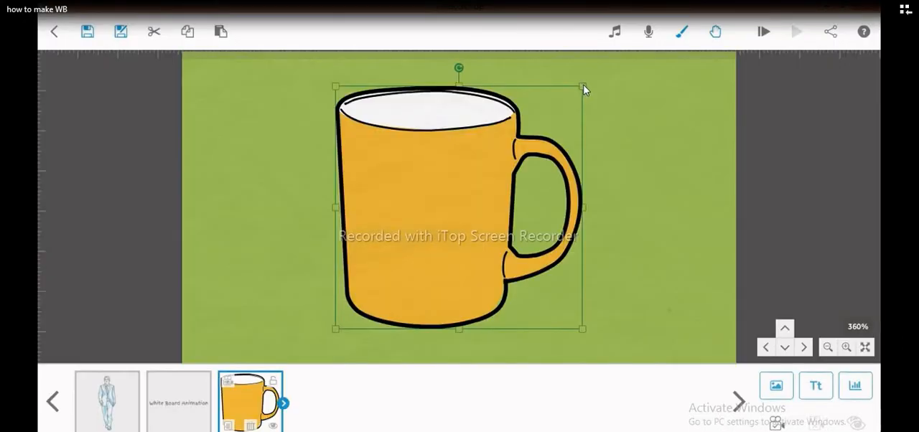
{"action": "left_click_drag", "start_coordinate": [582, 87], "coordinate": [515, 149]}
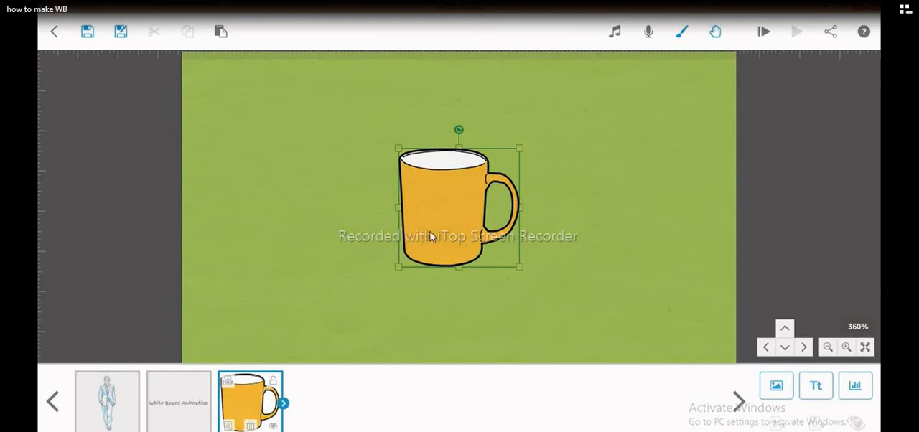
{"action": "left_click", "coordinate": [327, 339]}
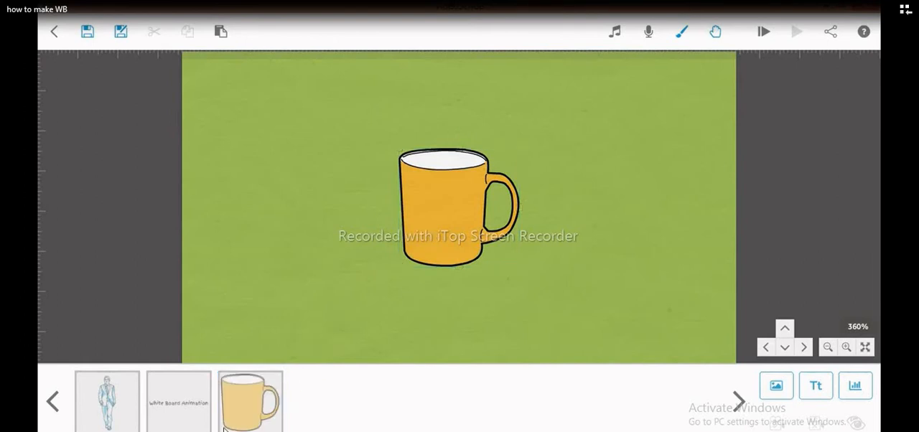
- Preview and accept the first recently used dark-sleeved drawing hand for the orange mug
{"action": "left_click", "coordinate": [251, 403]}
{"action": "left_click", "coordinate": [230, 427]}
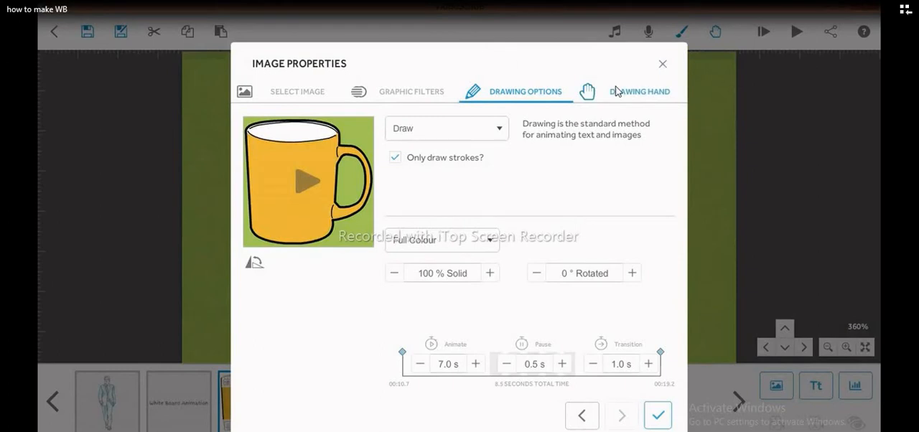
{"action": "left_click", "coordinate": [617, 92]}
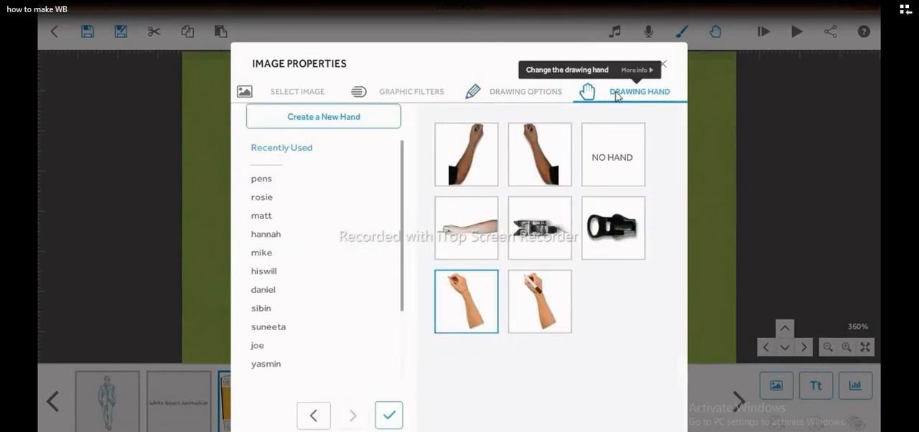
{"action": "left_click", "coordinate": [484, 153]}
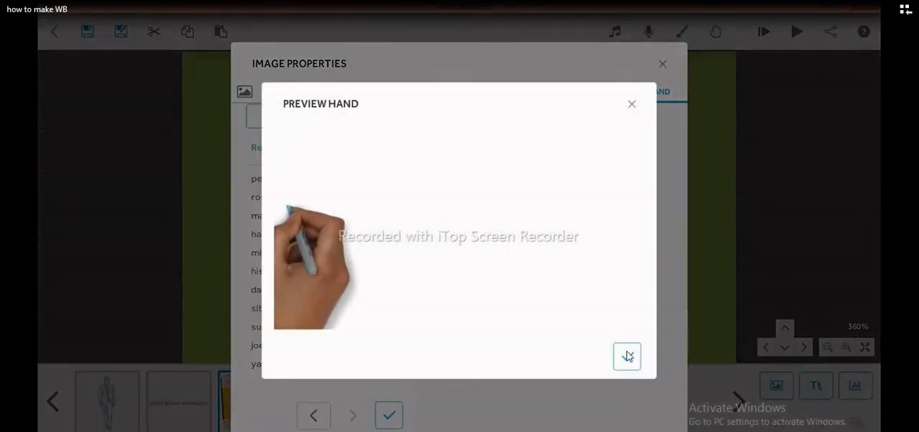
{"action": "left_click", "coordinate": [627, 354]}
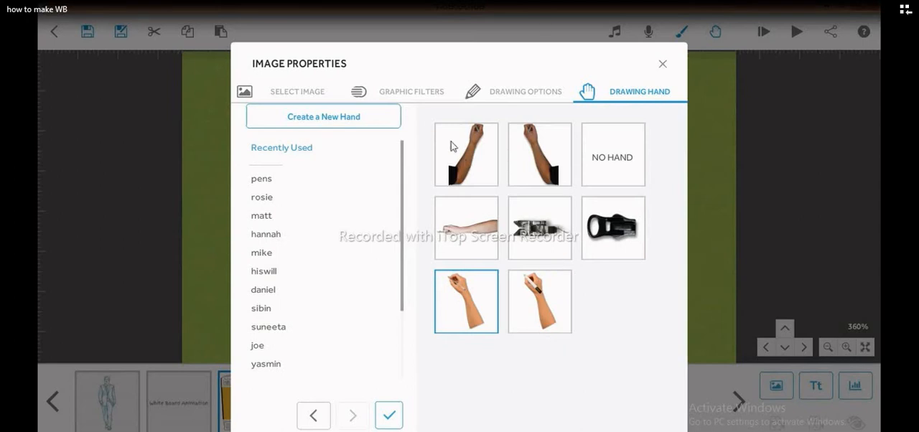
- Set the orange mug's animate time to 4.0 s and apply the image properties
{"action": "left_click", "coordinate": [511, 92]}
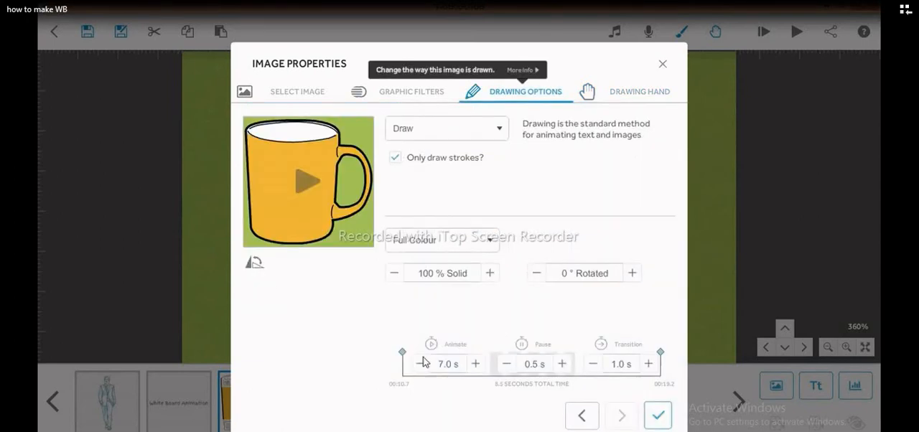
{"action": "left_click", "coordinate": [420, 365]}
{"action": "left_click", "coordinate": [420, 365]}
{"action": "left_click", "coordinate": [420, 365]}
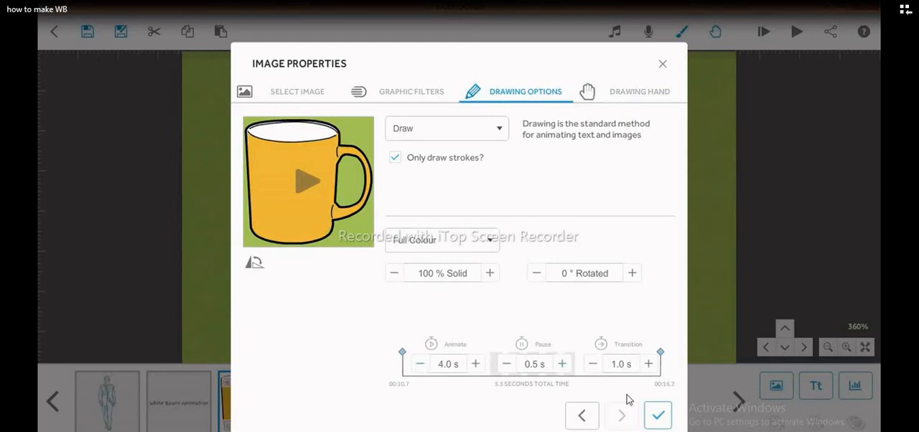
{"action": "left_click", "coordinate": [656, 415]}
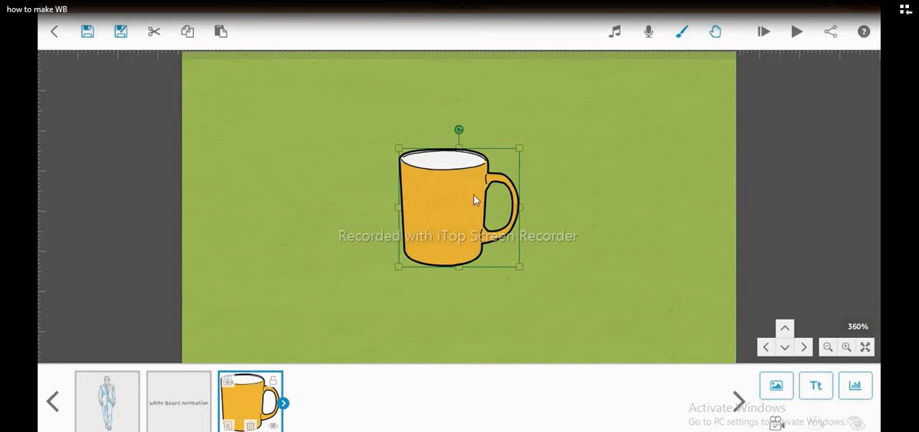
- Lock the orange mug element and set its camera position to the current view
{"action": "left_click", "coordinate": [280, 383]}
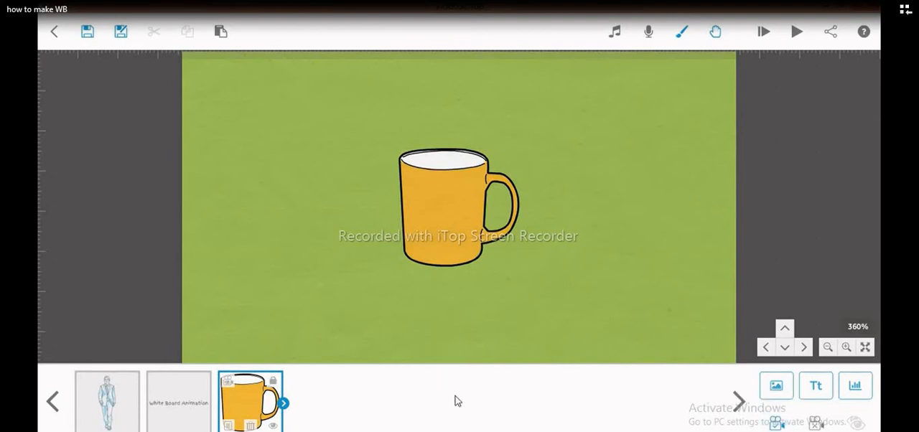
{"action": "left_click", "coordinate": [476, 191]}
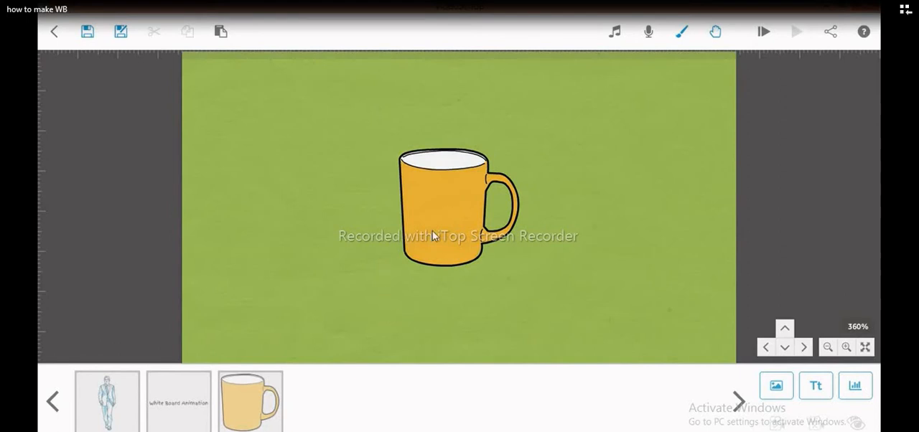
- Try selecting the locked mug on the canvas, and unlock its element
{"action": "left_click", "coordinate": [246, 405]}
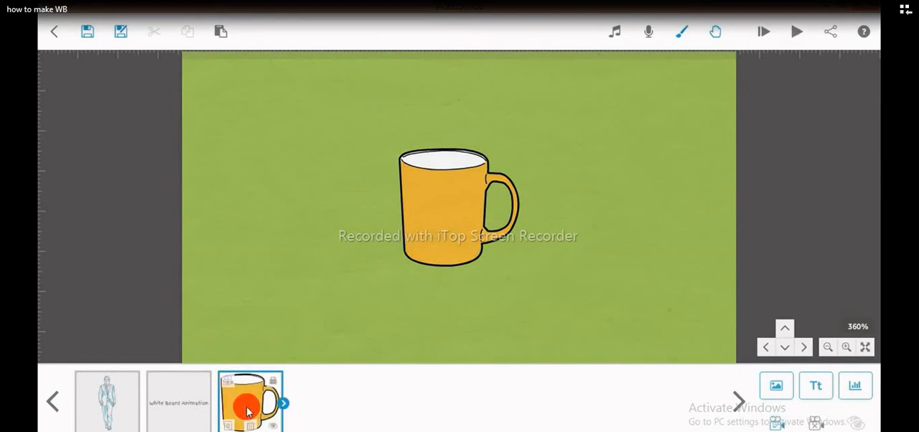
{"action": "left_click", "coordinate": [430, 192]}
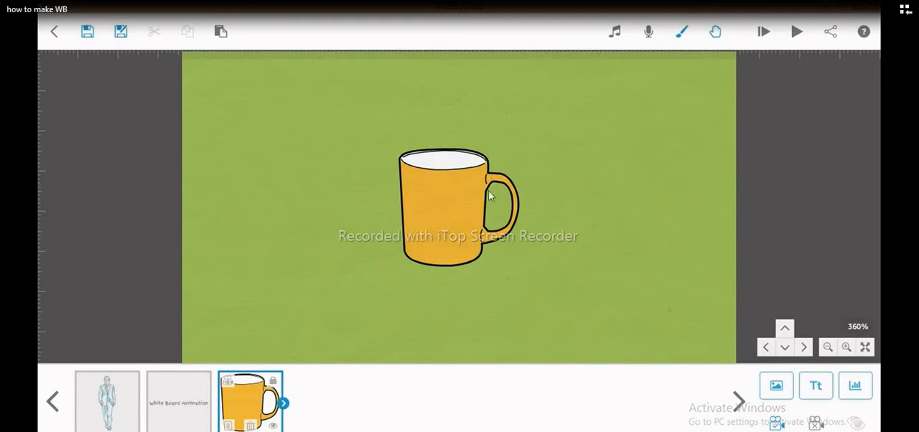
{"action": "left_click", "coordinate": [277, 382]}
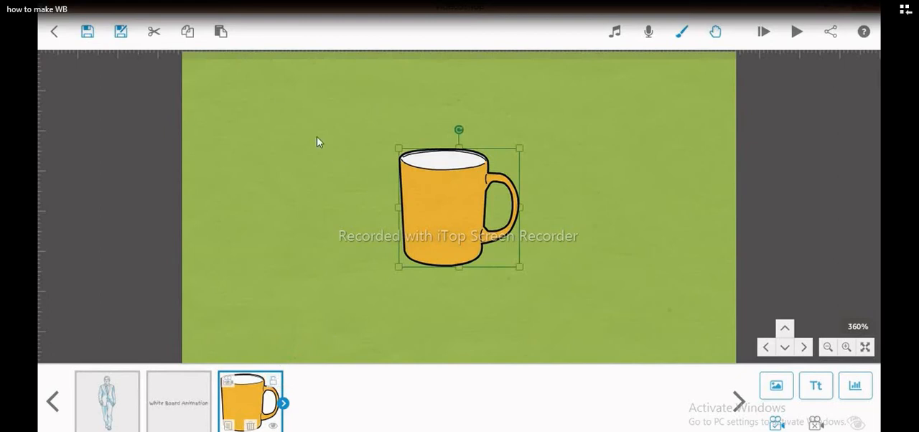
- Paste a second orange mug onto the canvas, shift it slightly, and leave its image properties unchanged
{"action": "left_click", "coordinate": [222, 35]}
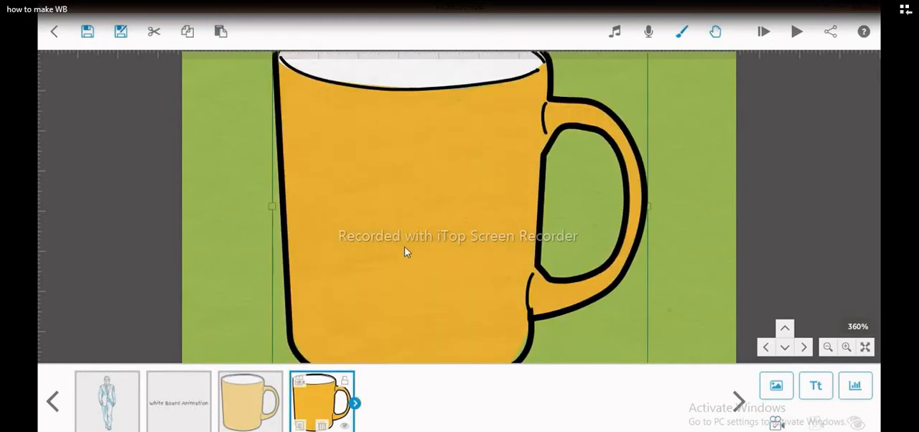
{"action": "left_click_drag", "start_coordinate": [558, 117], "coordinate": [551, 143]}
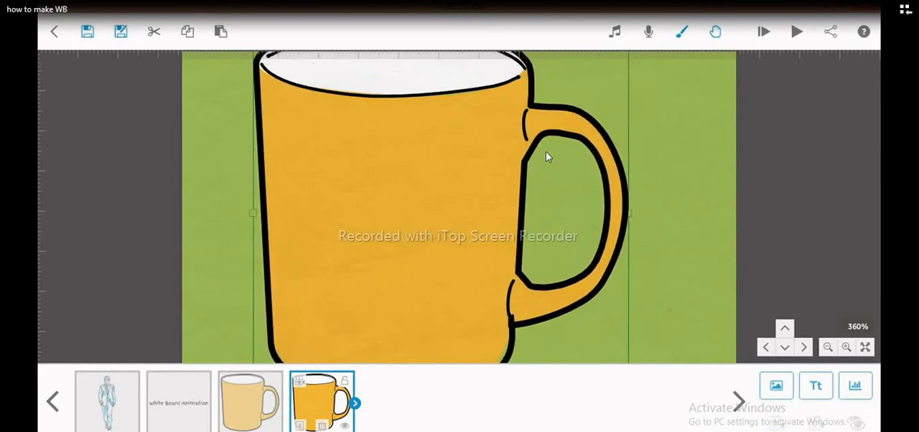
{"action": "double_click", "coordinate": [546, 151]}
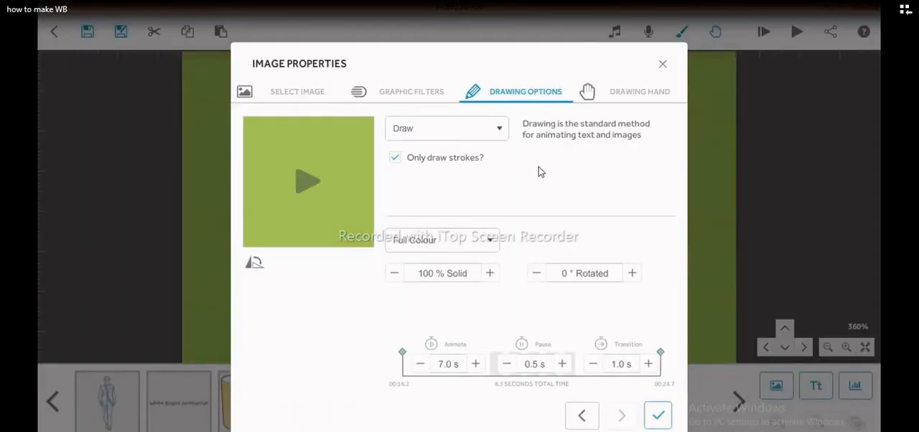
{"action": "left_click", "coordinate": [662, 66]}
- Shrink the pasted mug to roughly the first mug's size and place it over the first mug
{"action": "left_click_drag", "start_coordinate": [562, 141], "coordinate": [518, 212]}
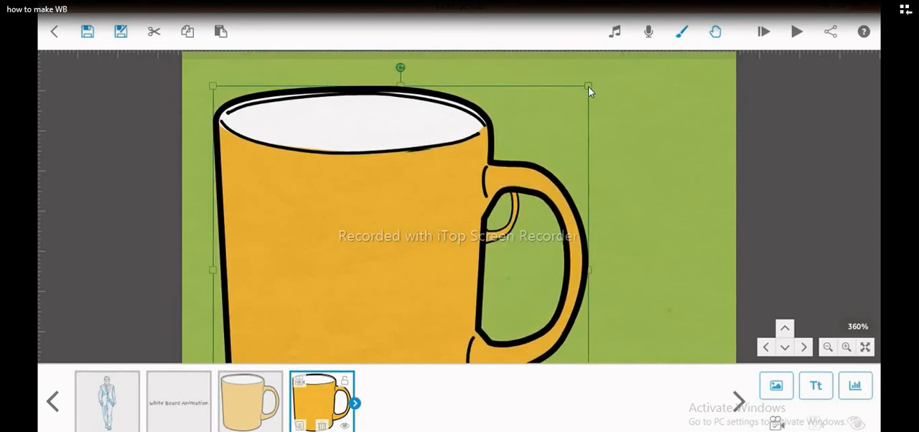
{"action": "left_click_drag", "start_coordinate": [589, 90], "coordinate": [508, 154]}
{"action": "left_click_drag", "start_coordinate": [411, 251], "coordinate": [430, 212]}
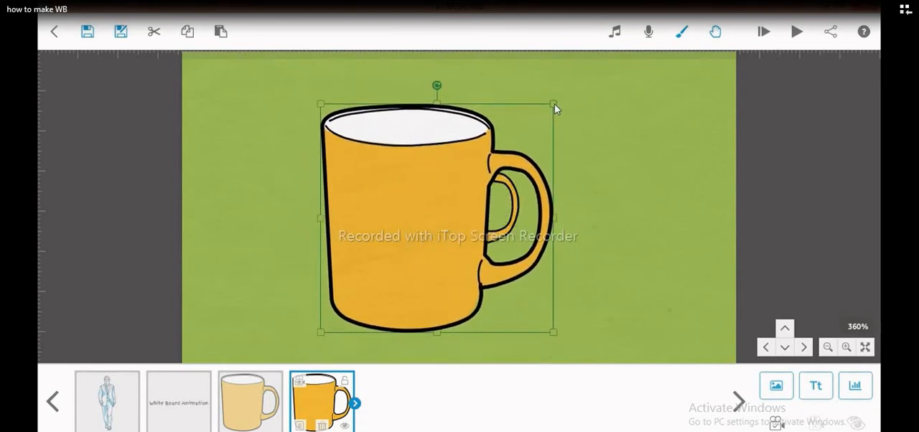
{"action": "left_click_drag", "start_coordinate": [555, 113], "coordinate": [519, 145]}
{"action": "left_click_drag", "start_coordinate": [419, 227], "coordinate": [430, 223]}
{"action": "left_click_drag", "start_coordinate": [529, 140], "coordinate": [519, 145]}
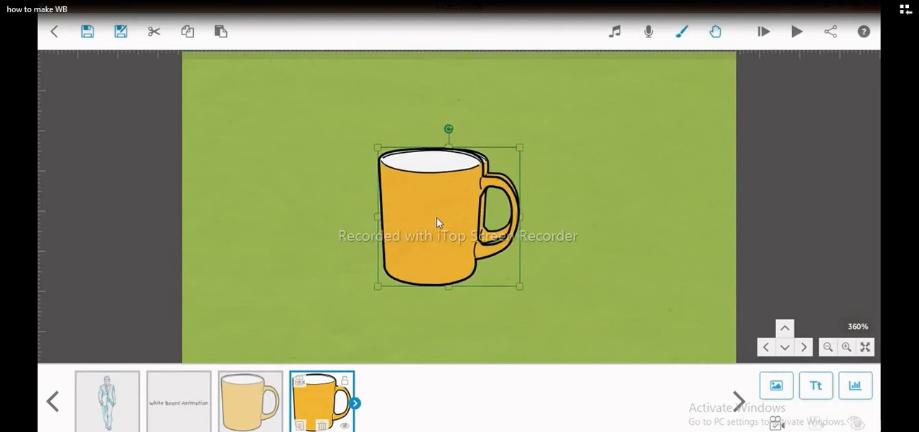
- Fine-tune the pasted mug's size and position so that its outline closely overlaps the first mug
{"action": "left_click_drag", "start_coordinate": [435, 222], "coordinate": [437, 217]}
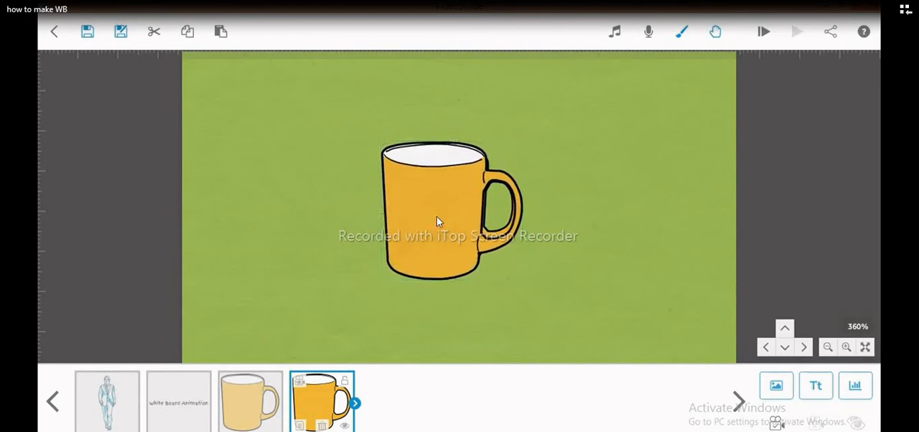
{"action": "left_click", "coordinate": [451, 210]}
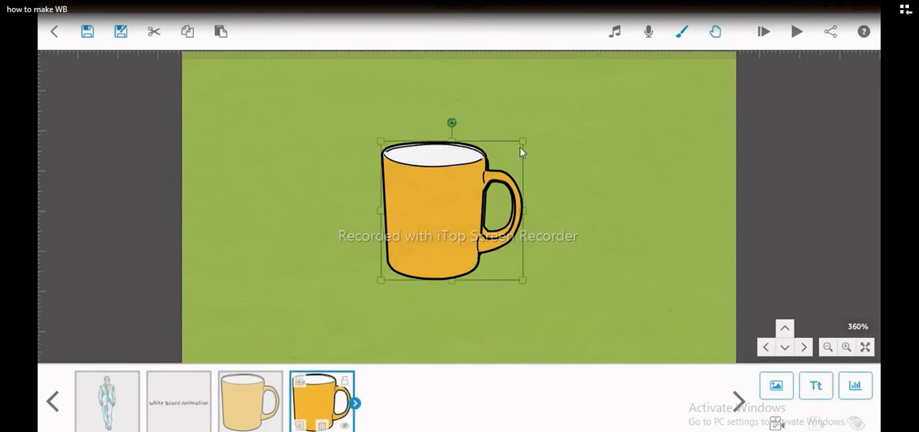
{"action": "left_click_drag", "start_coordinate": [523, 144], "coordinate": [522, 148]}
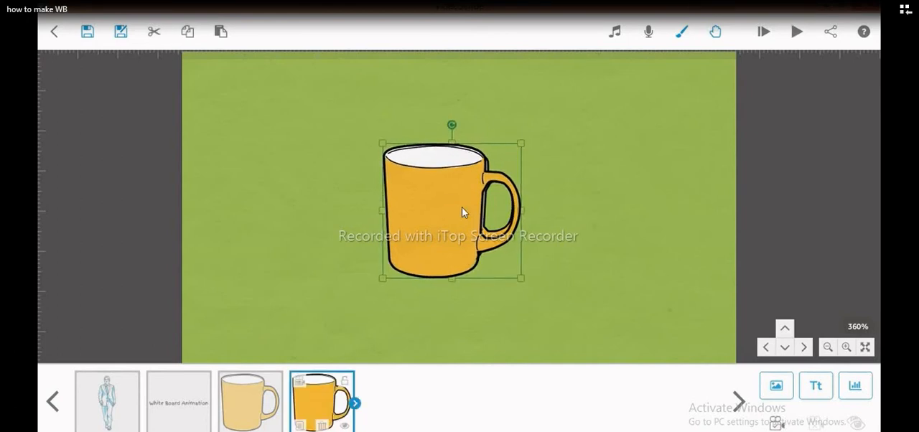
{"action": "left_click_drag", "start_coordinate": [462, 207], "coordinate": [463, 210]}
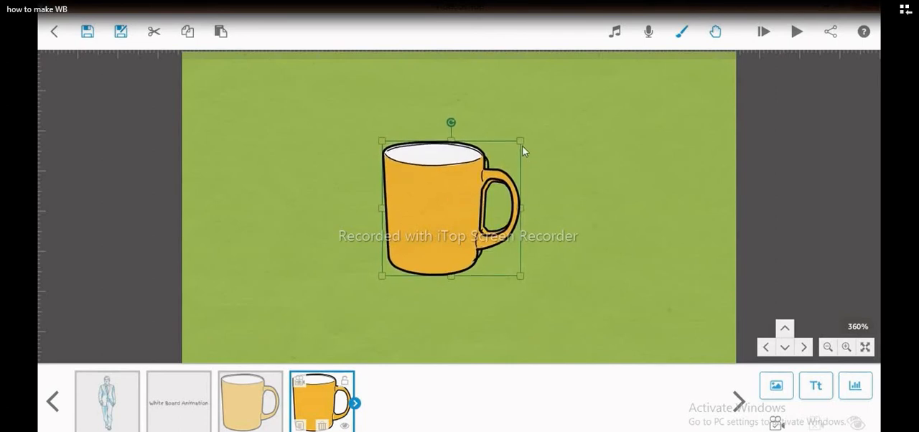
{"action": "left_click_drag", "start_coordinate": [521, 143], "coordinate": [518, 147]}
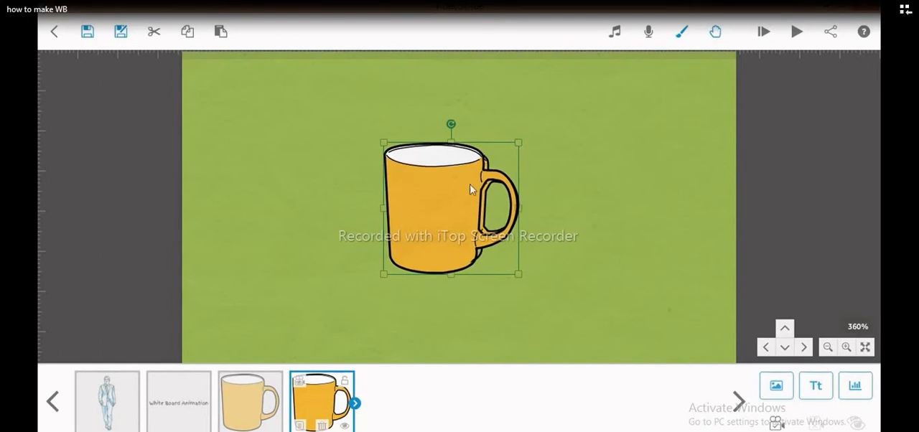
{"action": "left_click_drag", "start_coordinate": [446, 203], "coordinate": [449, 201]}
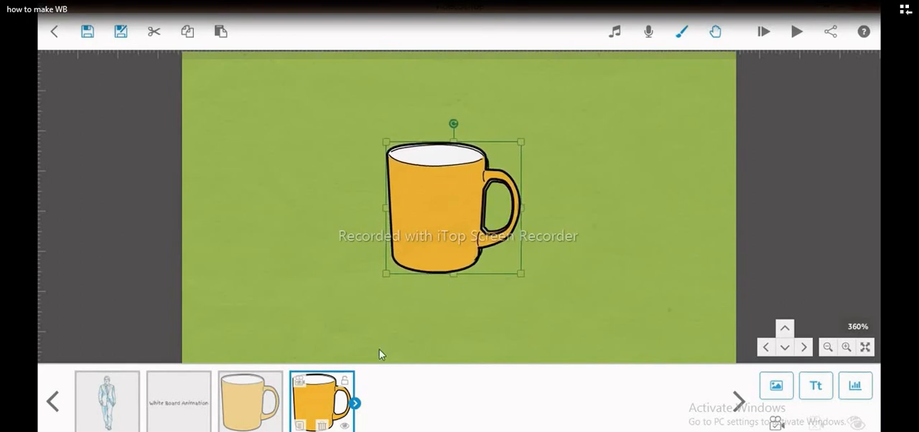
- Lock the first orange mug element in the timeline
{"action": "left_click", "coordinate": [255, 405]}
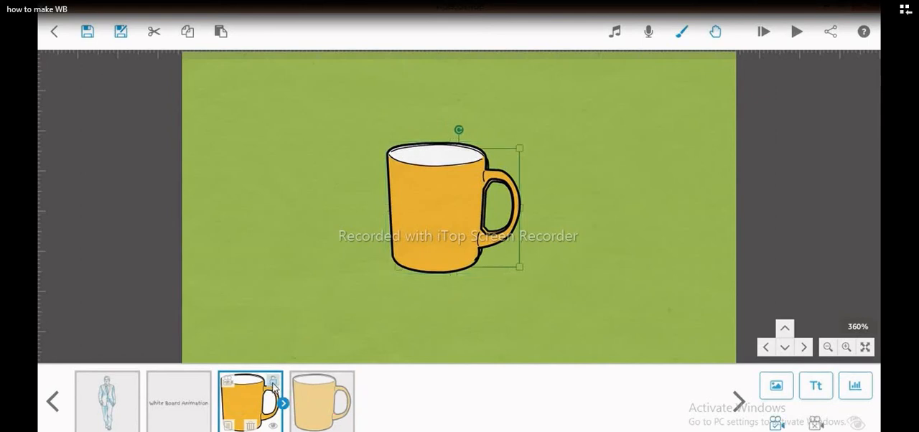
{"action": "left_click", "coordinate": [272, 382]}
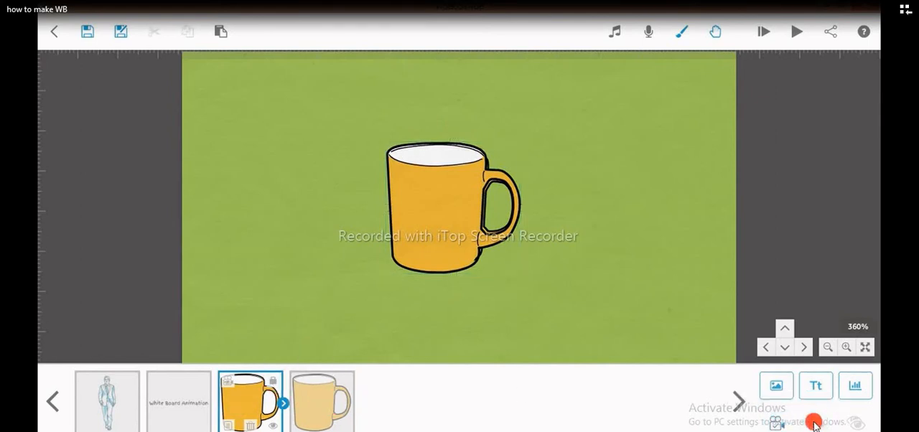
{"action": "left_click", "coordinate": [330, 400]}
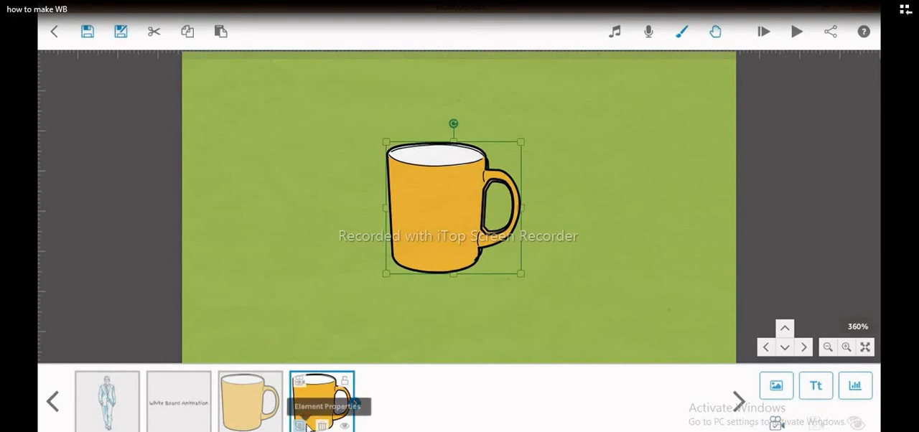
{"action": "left_click", "coordinate": [300, 426]}
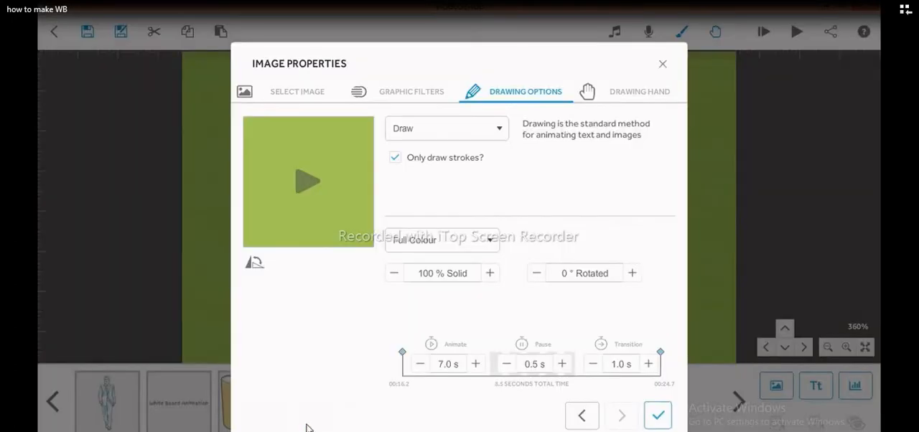
{"action": "left_click", "coordinate": [662, 67]}
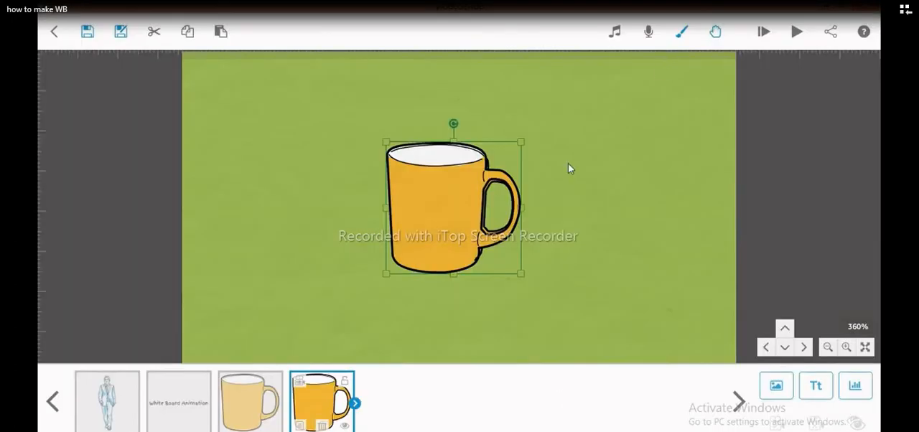
{"action": "left_click", "coordinate": [241, 411]}
{"action": "left_click", "coordinate": [227, 427]}
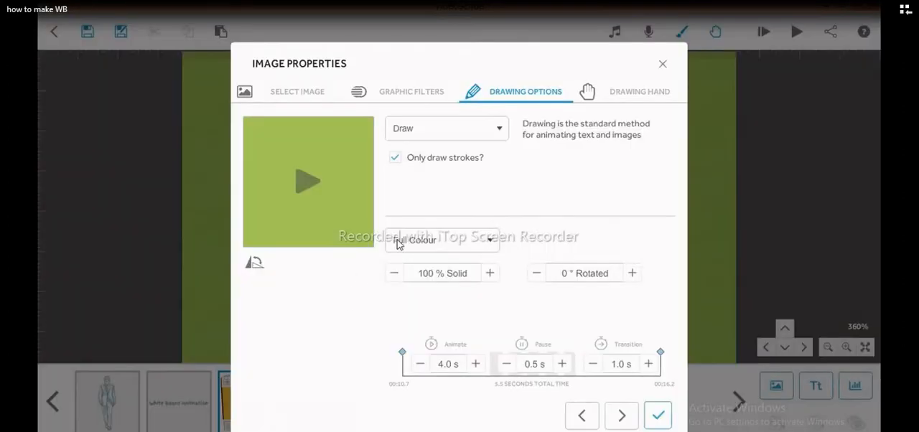
{"action": "left_click", "coordinate": [441, 131]}
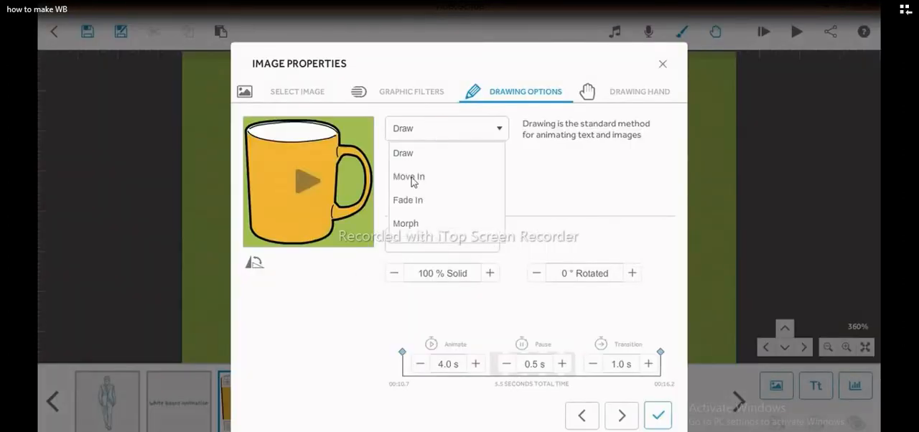
{"action": "left_click", "coordinate": [406, 223]}
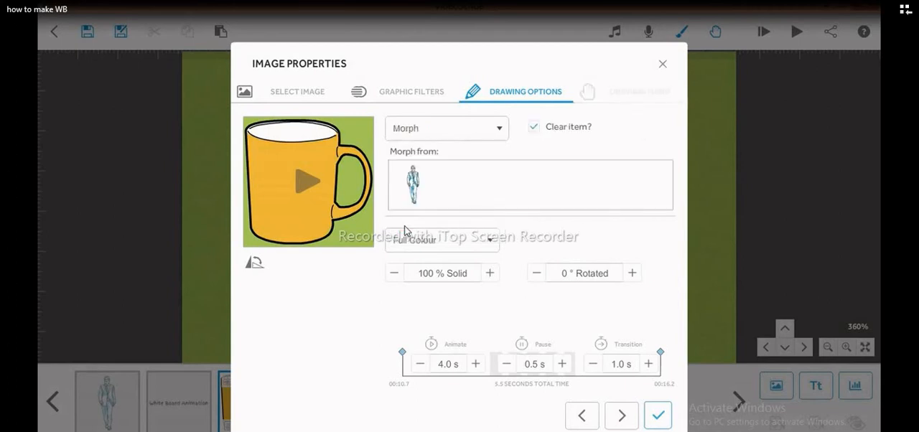
{"action": "left_click", "coordinate": [662, 66]}
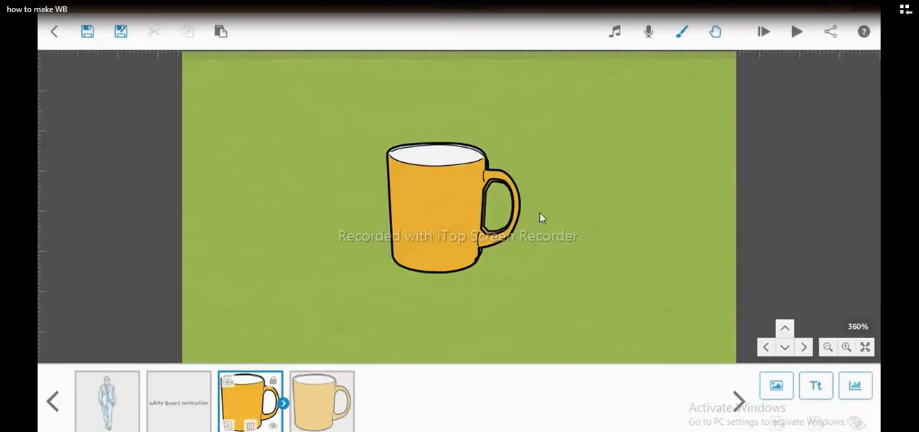
{"action": "left_click", "coordinate": [312, 416]}
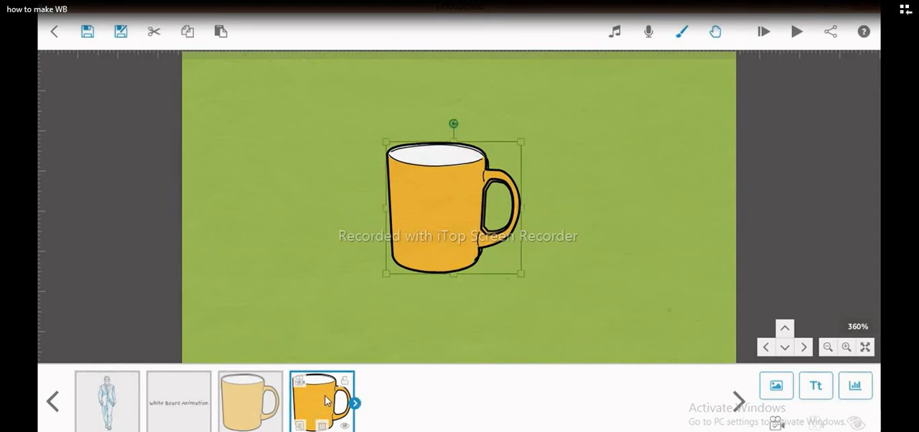
{"action": "left_click", "coordinate": [299, 426]}
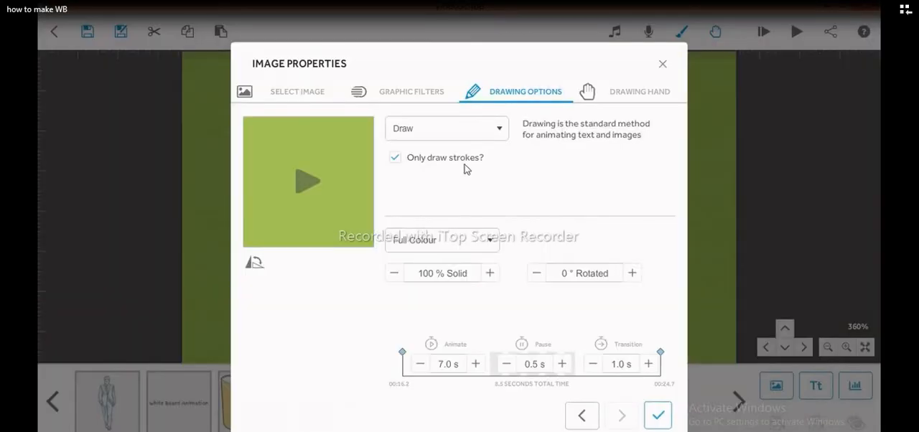
{"action": "left_click", "coordinate": [438, 127]}
{"action": "left_click", "coordinate": [406, 224]}
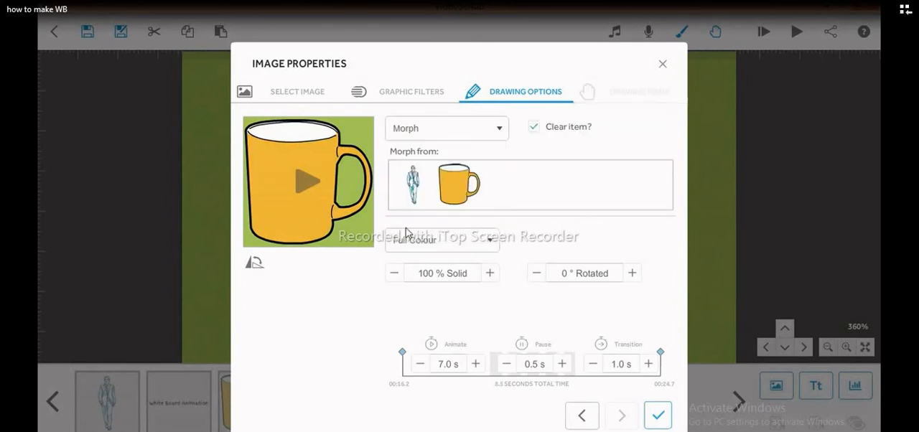
{"action": "left_click", "coordinate": [663, 64]}
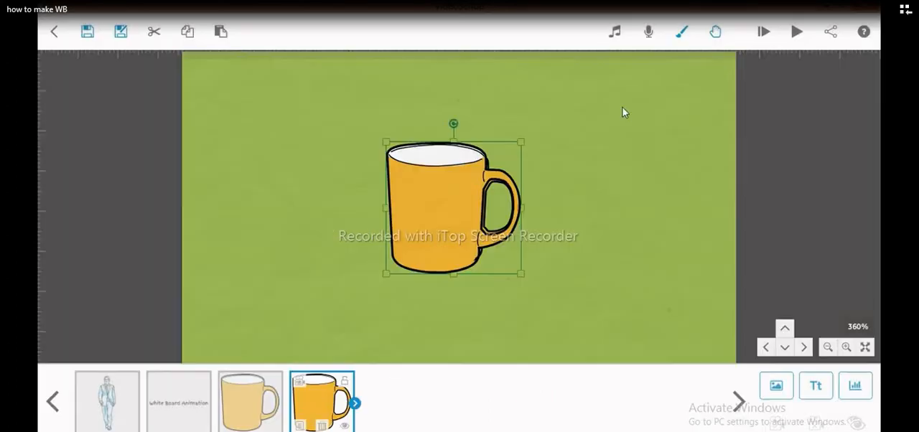
- Set the second orange mug's animation method to Morph, with the first orange mug as the image to morph from
{"action": "left_click", "coordinate": [299, 425]}
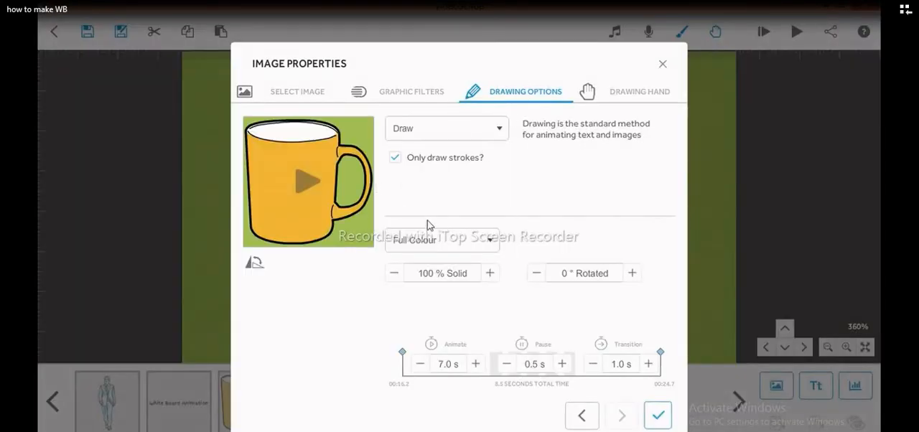
{"action": "left_click", "coordinate": [463, 128]}
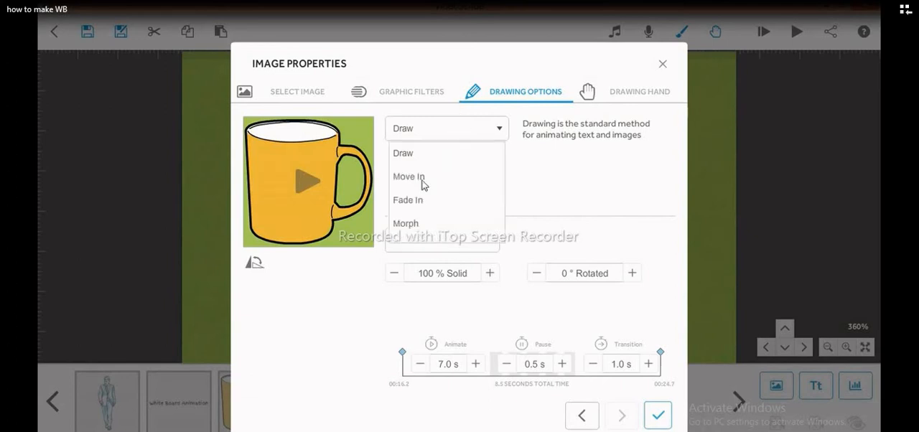
{"action": "left_click", "coordinate": [413, 228]}
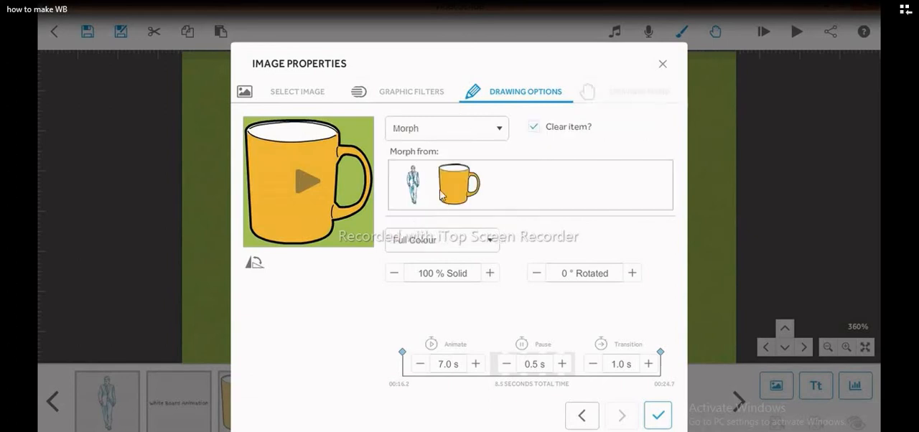
{"action": "left_click", "coordinate": [457, 186]}
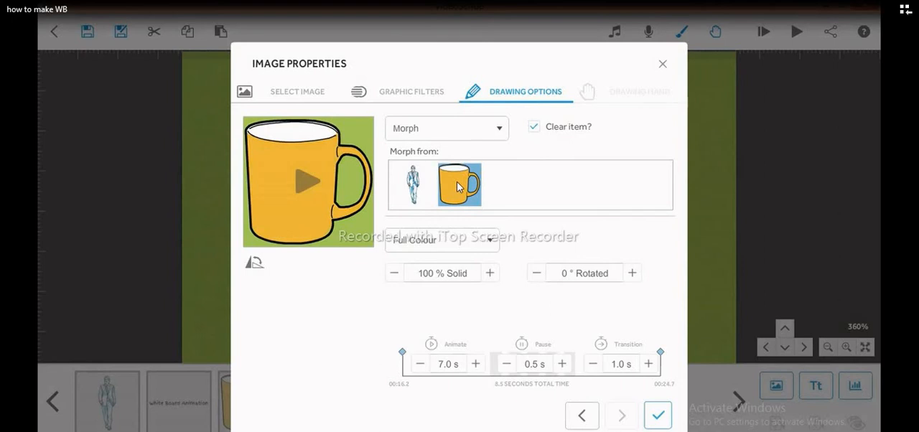
- Set the second mug's rotation to -90 degrees
{"action": "left_click", "coordinate": [560, 274]}
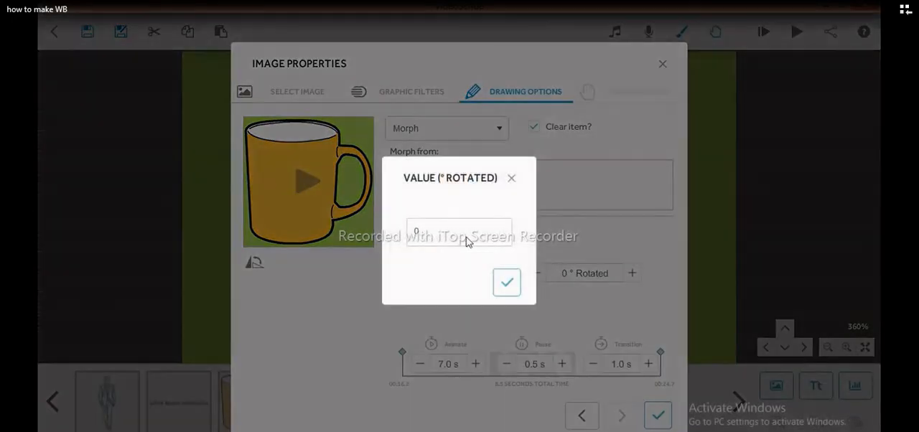
{"action": "key", "text": "BackSpace"}
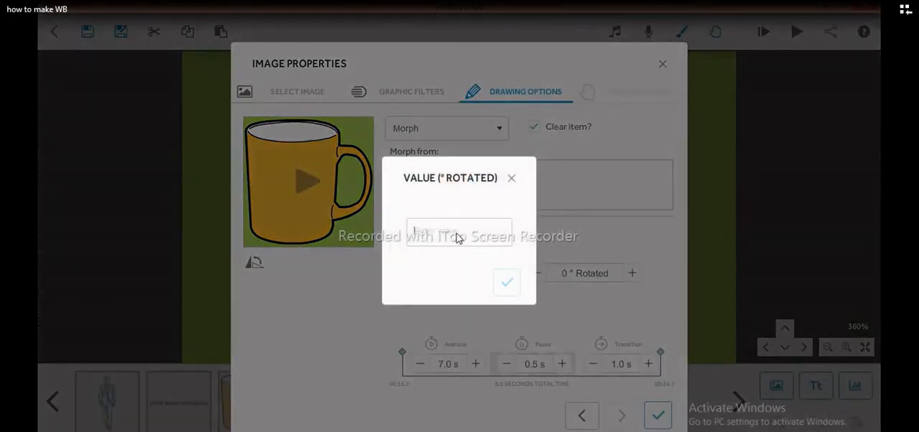
{"action": "type", "text": "3"}
{"action": "key", "text": "BackSpace"}
{"action": "type", "text": "-90"}
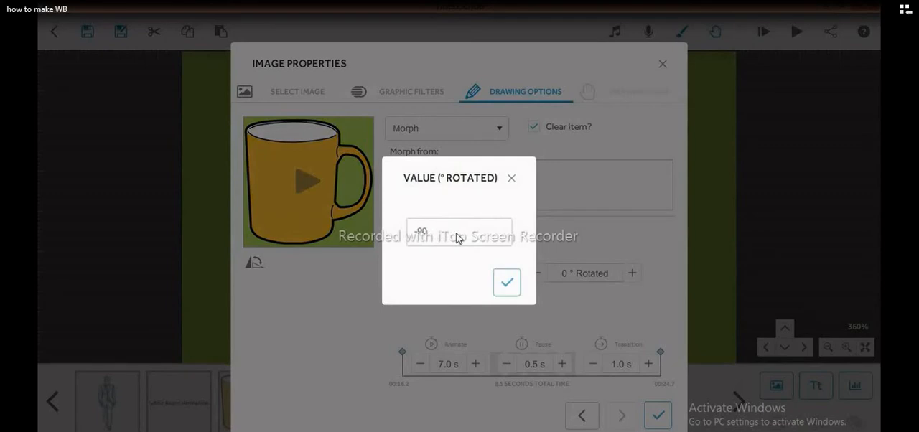
{"action": "left_click", "coordinate": [506, 283]}
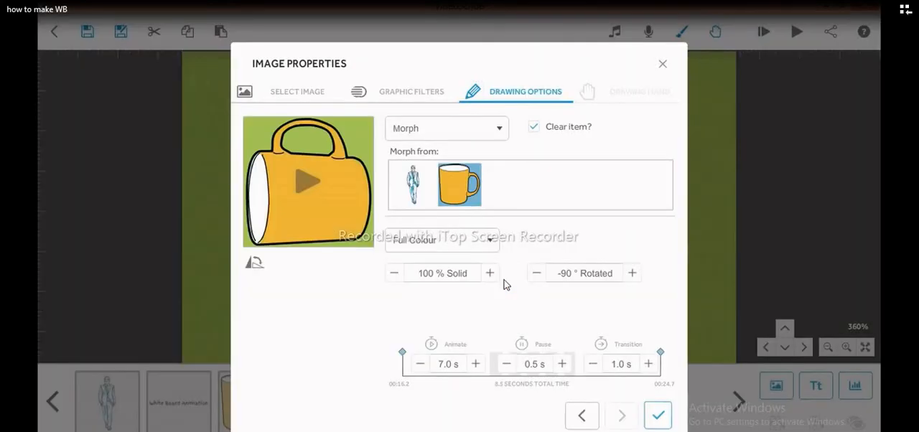
- Preview the second mug's morph, set its animate time to 3.0 s, and apply the image properties
{"action": "left_click", "coordinate": [309, 188]}
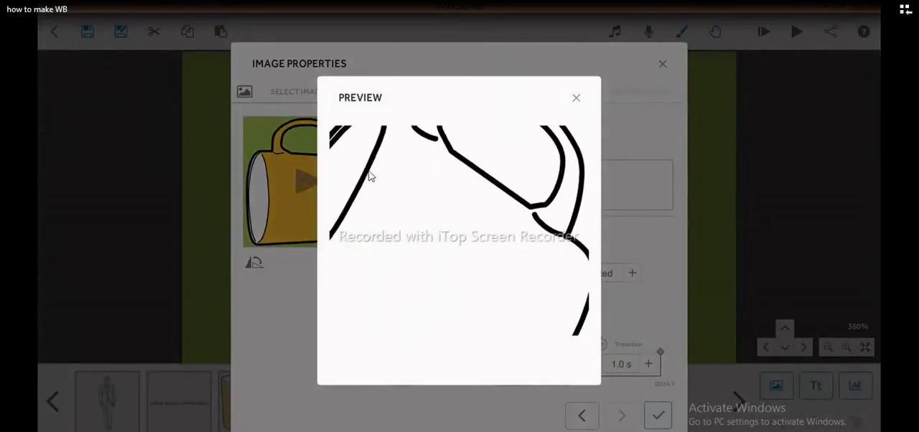
{"action": "left_click", "coordinate": [576, 98]}
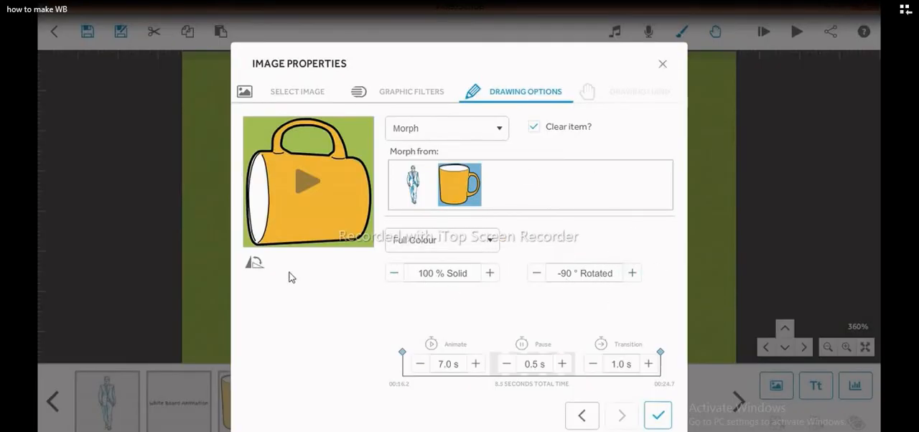
{"action": "left_click", "coordinate": [420, 364]}
{"action": "left_click", "coordinate": [420, 364]}
{"action": "left_click", "coordinate": [421, 364]}
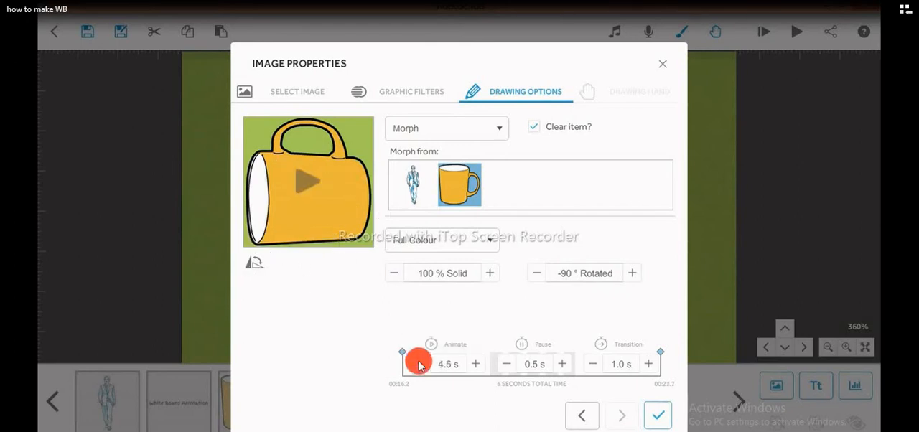
{"action": "left_click", "coordinate": [421, 364]}
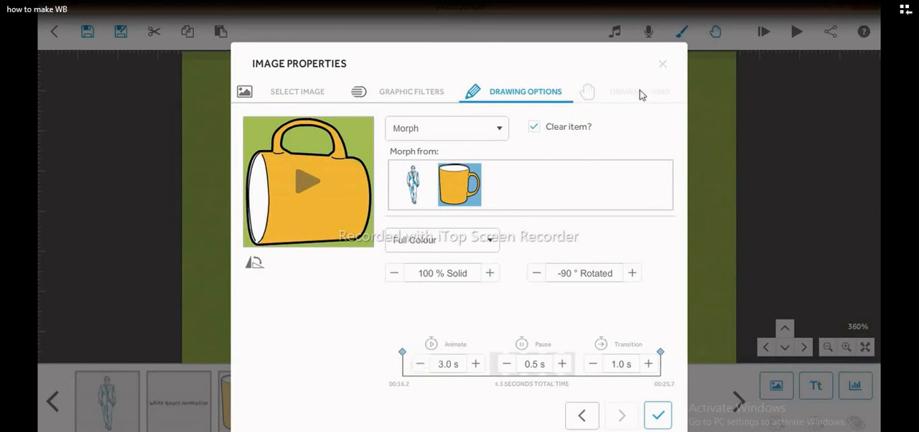
{"action": "left_click", "coordinate": [658, 416]}
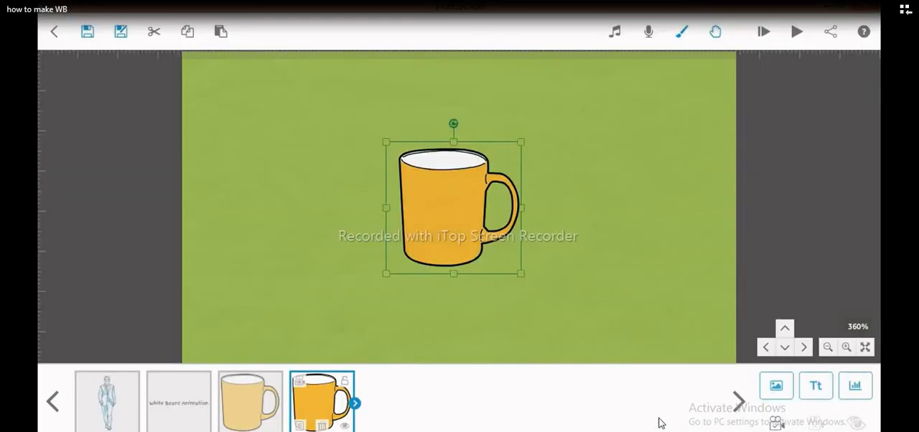
- Lock the second mug element and play the scribe from the first mug element
{"action": "left_click", "coordinate": [345, 381]}
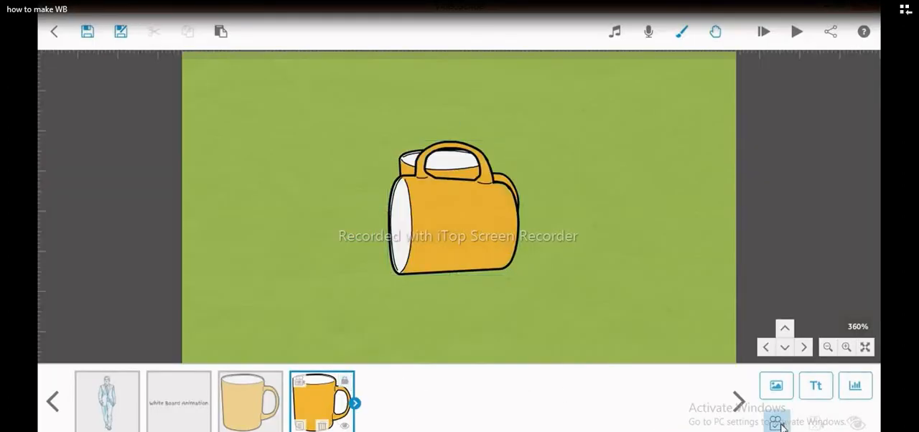
{"action": "left_click_drag", "start_coordinate": [333, 415], "coordinate": [275, 402]}
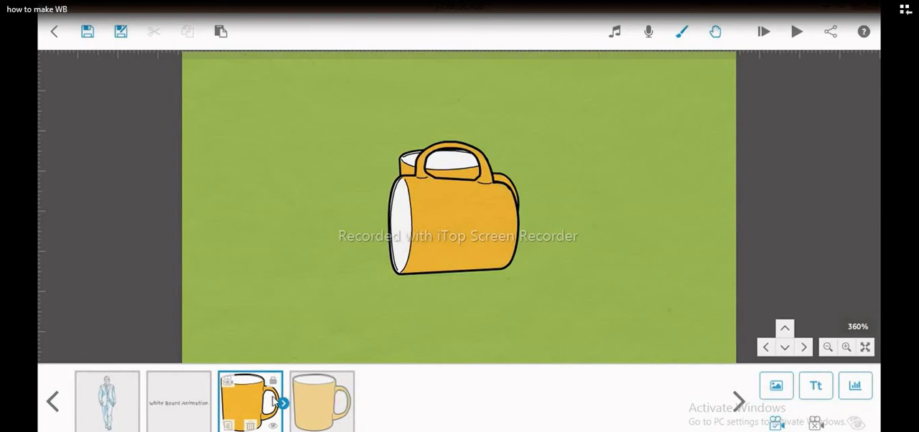
{"action": "left_click", "coordinate": [795, 33]}
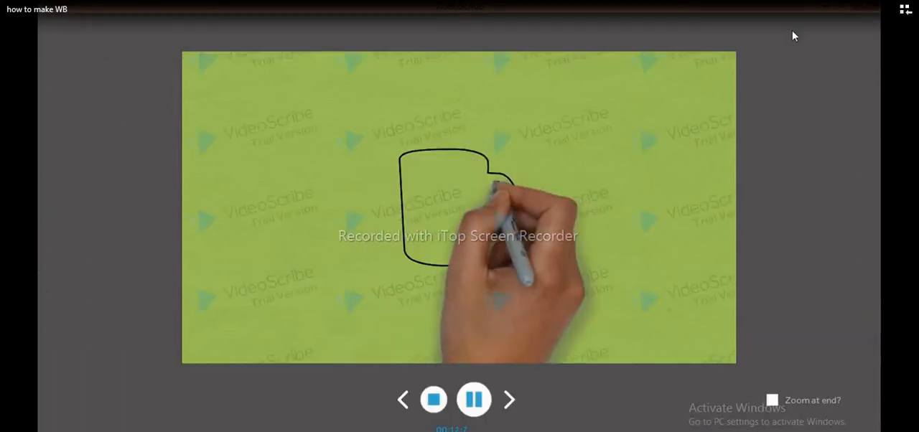
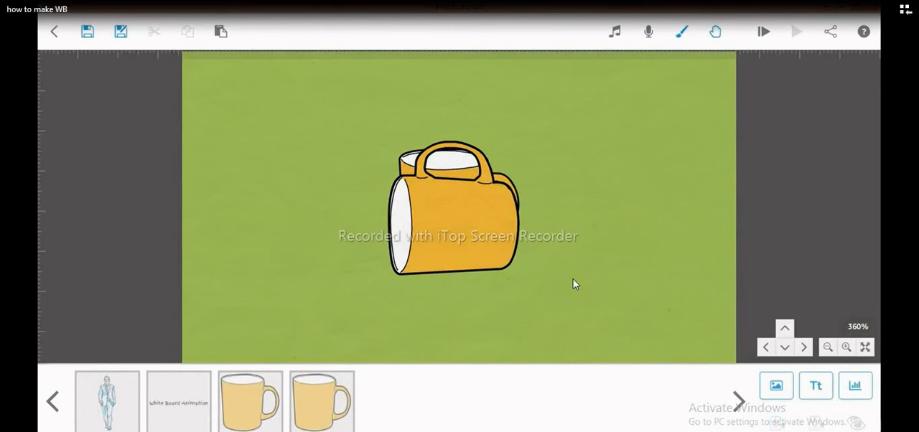
- Add the yellow car from the recently used images to an empty canvas area and place it slightly right of centre
{"action": "left_click_drag", "start_coordinate": [570, 284], "coordinate": [192, 234]}
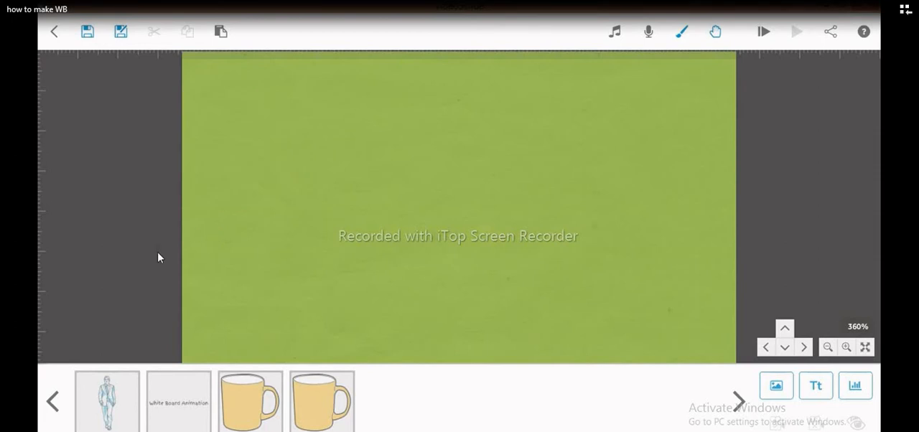
{"action": "left_click", "coordinate": [780, 388]}
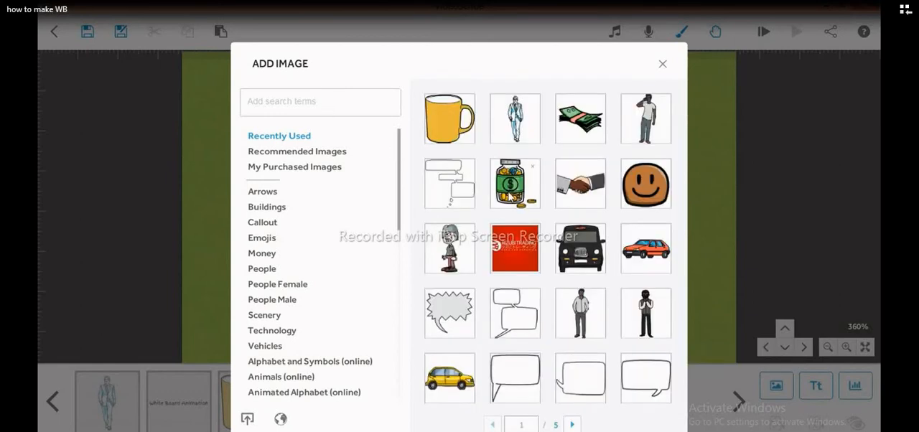
{"action": "left_click", "coordinate": [450, 377]}
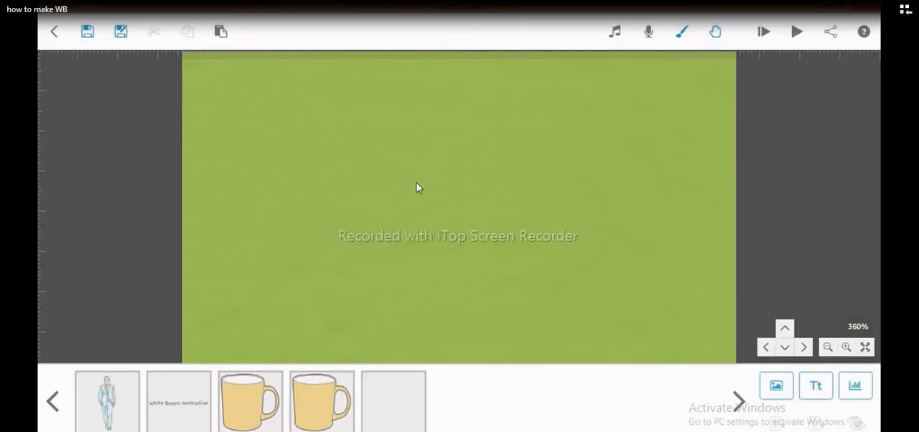
{"action": "left_click_drag", "start_coordinate": [482, 199], "coordinate": [525, 198]}
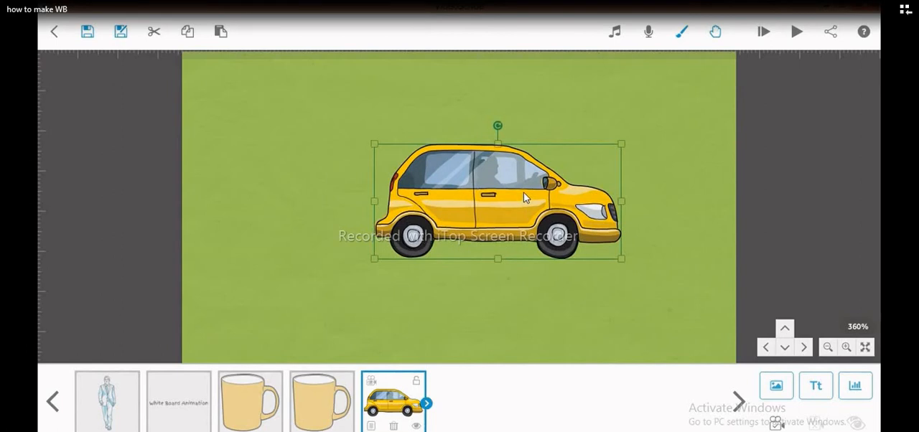
- Set the yellow car's animation method to Move In from the left, keeping the Smooth move-in effect
{"action": "left_click", "coordinate": [373, 426]}
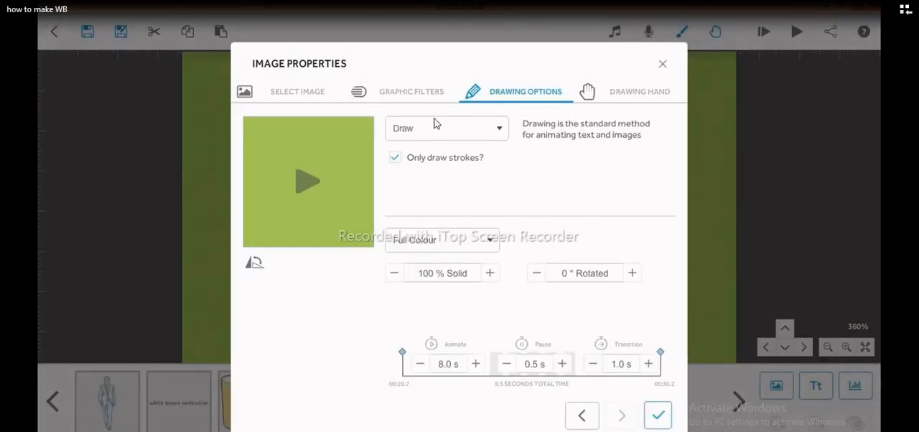
{"action": "left_click", "coordinate": [436, 126]}
{"action": "left_click", "coordinate": [411, 178]}
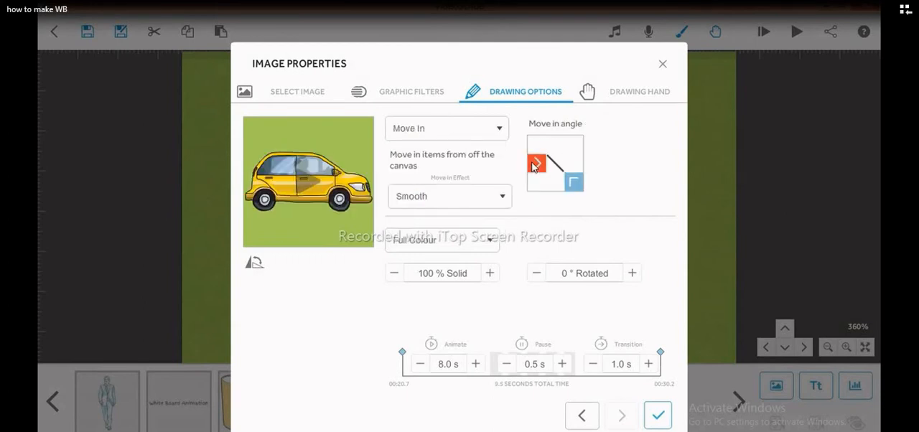
{"action": "mouse_move", "coordinate": [533, 165]}
{"action": "left_mouse_down"}
{"action": "mouse_move", "coordinate": [550, 130]}
{"action": "mouse_move", "coordinate": [553, 145]}
{"action": "mouse_move", "coordinate": [578, 161]}
{"action": "mouse_move", "coordinate": [535, 169]}
{"action": "left_mouse_up"}
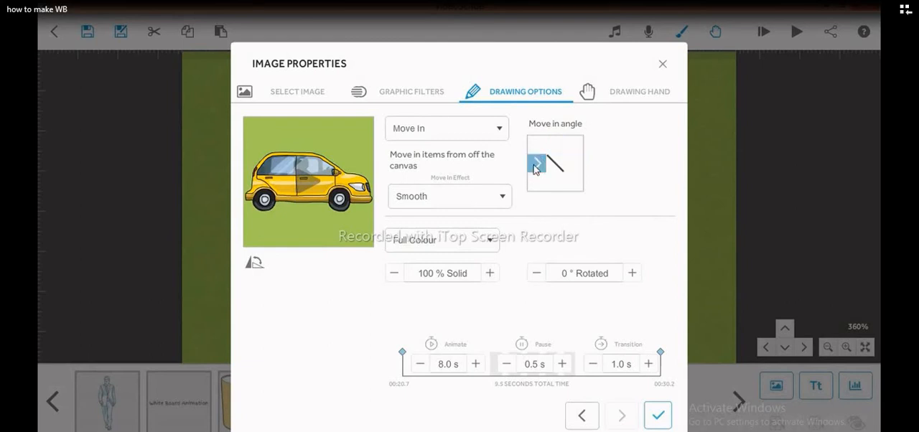
{"action": "left_click", "coordinate": [480, 200]}
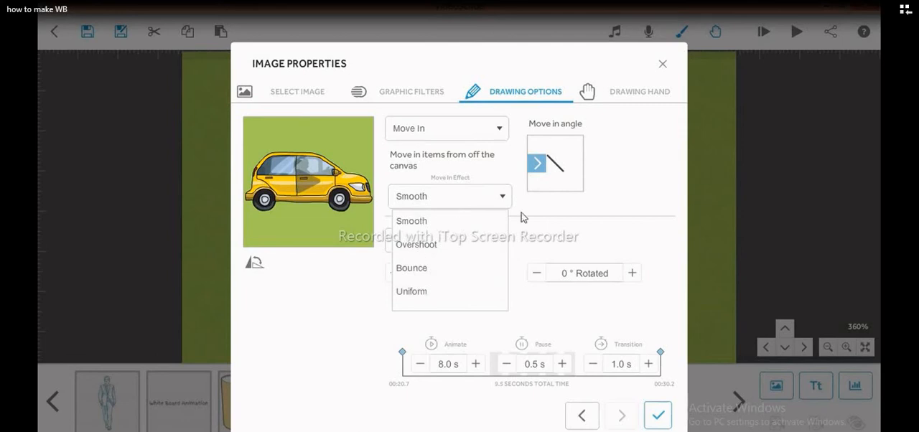
{"action": "left_click", "coordinate": [554, 213]}
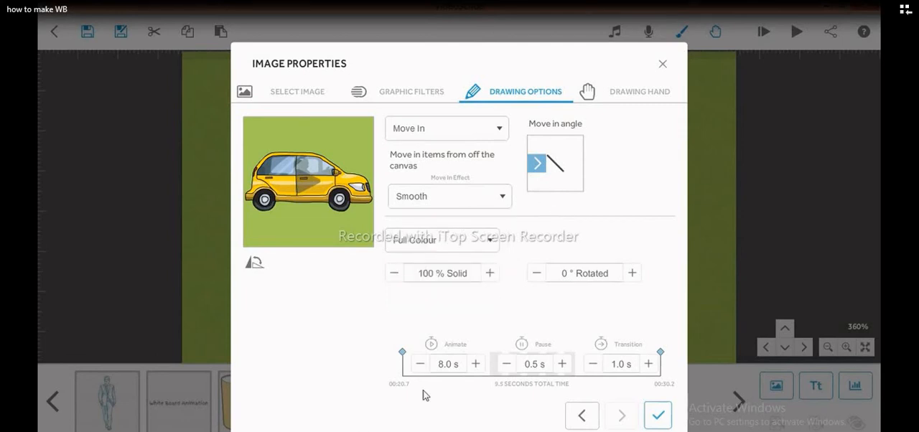
- Set the yellow car's animate time to 3.0 s and preview its move-in
{"action": "left_click", "coordinate": [414, 369]}
{"action": "left_click", "coordinate": [414, 369]}
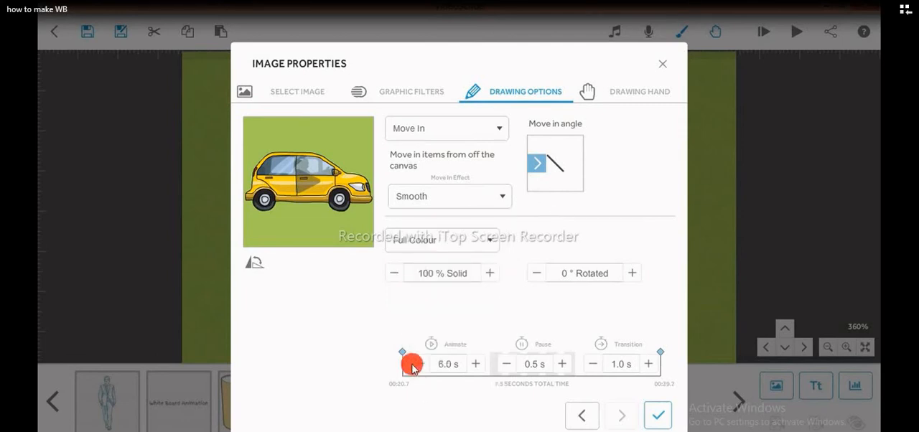
{"action": "left_click", "coordinate": [414, 369]}
{"action": "left_click", "coordinate": [414, 369]}
{"action": "left_click", "coordinate": [413, 365]}
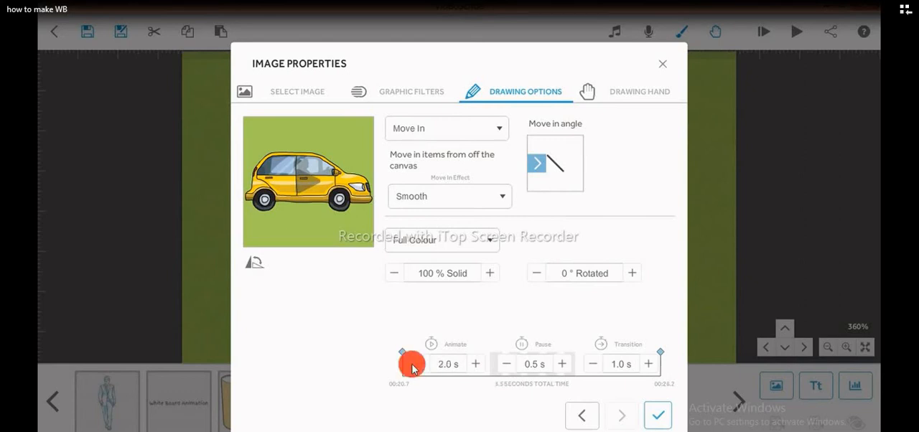
{"action": "left_click", "coordinate": [480, 367]}
{"action": "left_click", "coordinate": [481, 368]}
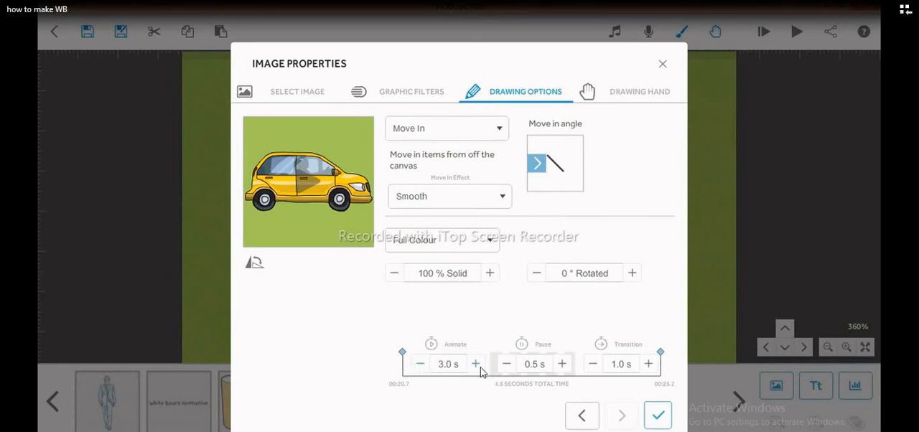
{"action": "left_click", "coordinate": [422, 367]}
{"action": "left_click", "coordinate": [478, 367]}
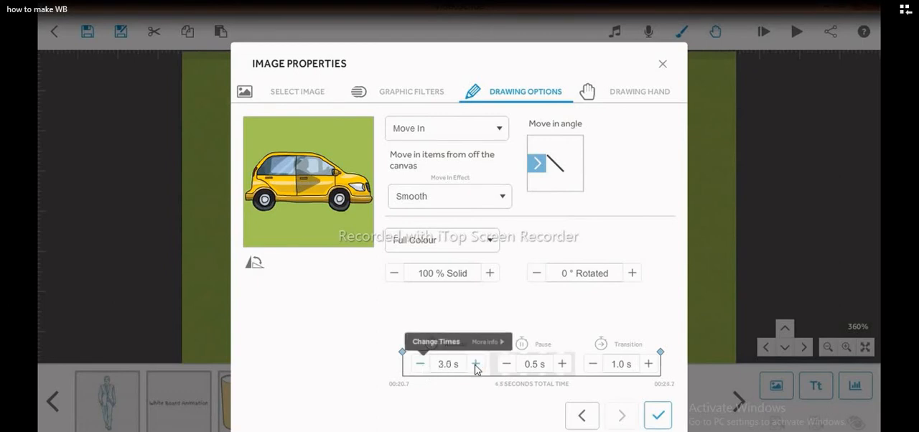
{"action": "left_click", "coordinate": [295, 183]}
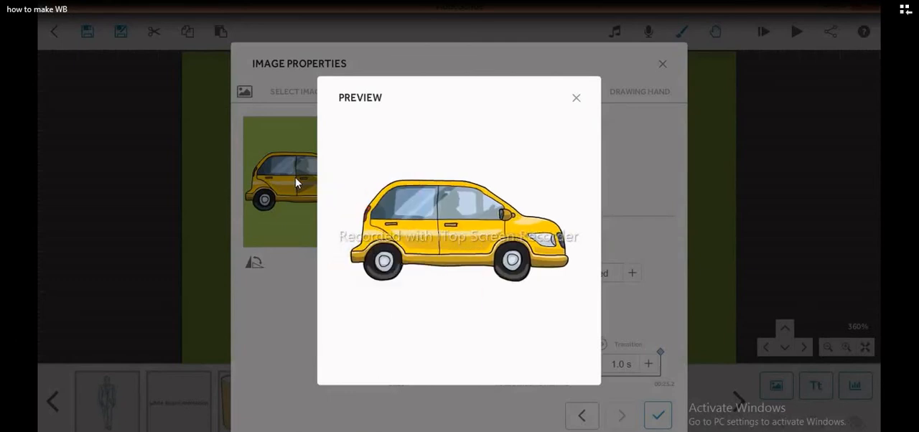
{"action": "left_click", "coordinate": [576, 97]}
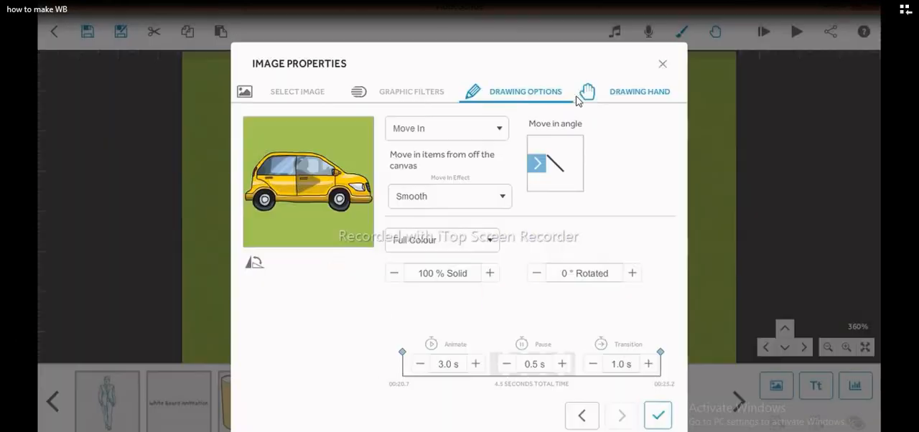
- Choose No Hand as the yellow car's drawing hand
{"action": "left_click", "coordinate": [627, 94]}
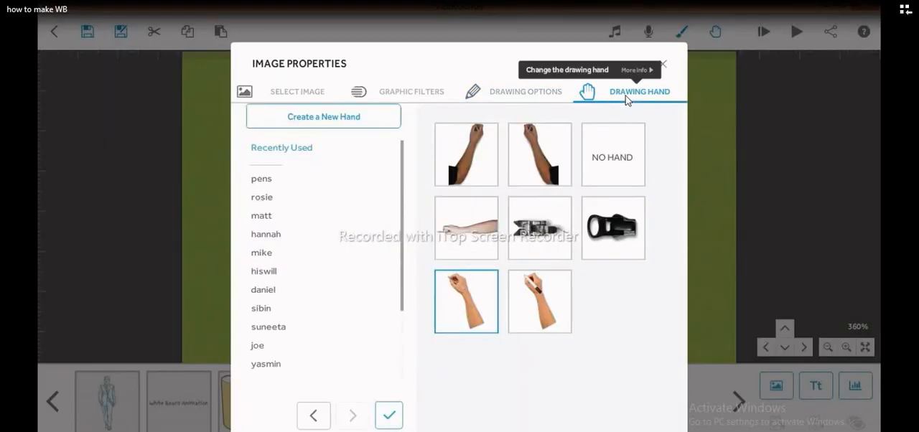
{"action": "left_click", "coordinate": [606, 155]}
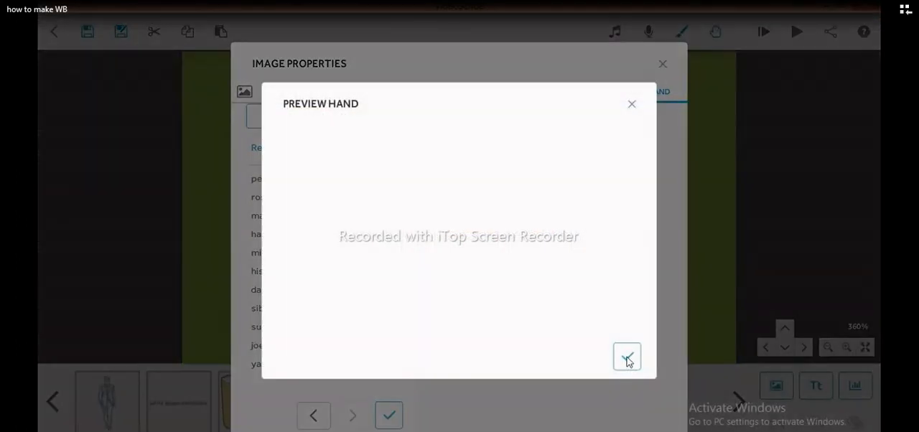
{"action": "left_click", "coordinate": [627, 359]}
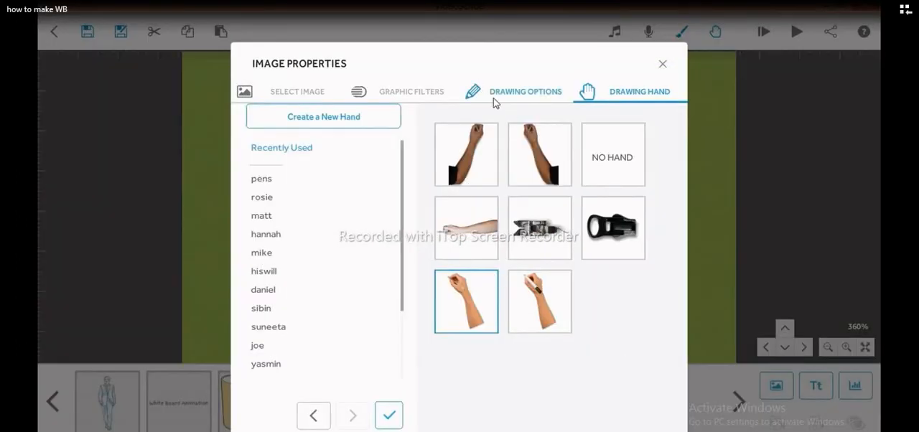
{"action": "left_click", "coordinate": [606, 155]}
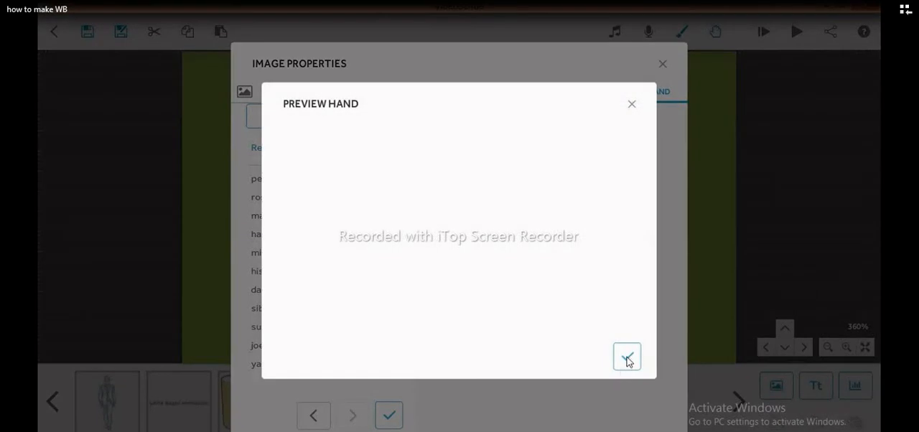
{"action": "left_click", "coordinate": [627, 359]}
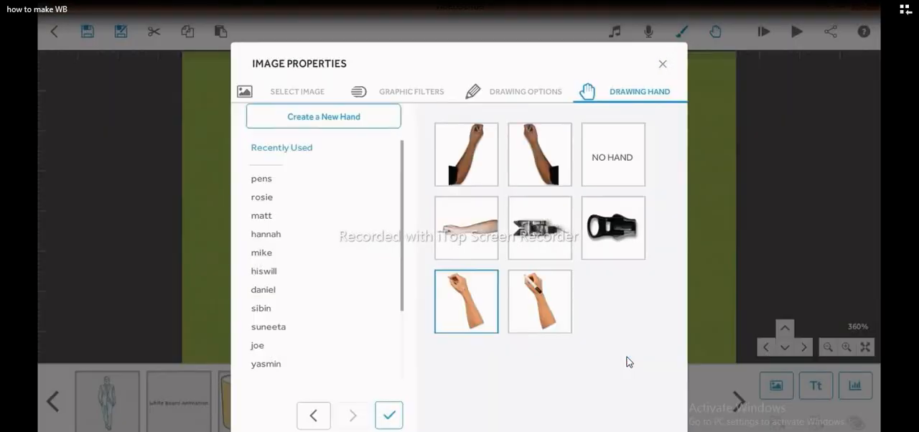
- Preview the yellow car's animation from its drawing options and apply the image properties
{"action": "left_click", "coordinate": [495, 93]}
{"action": "left_click", "coordinate": [314, 183]}
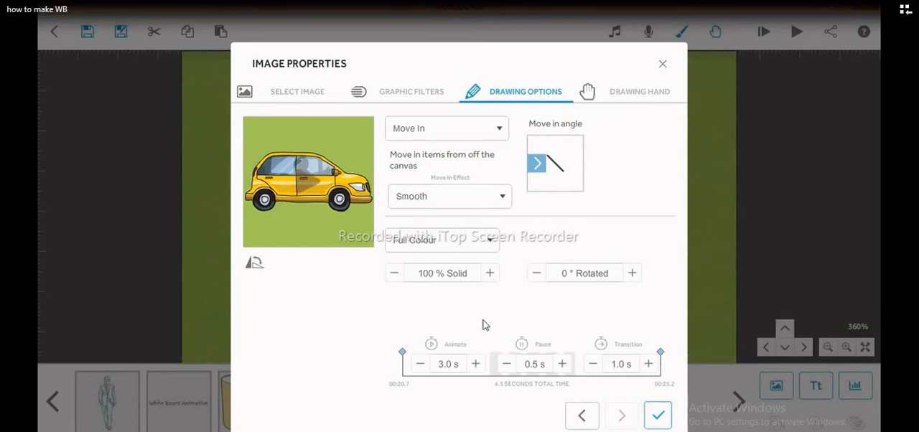
{"action": "left_click", "coordinate": [658, 416]}
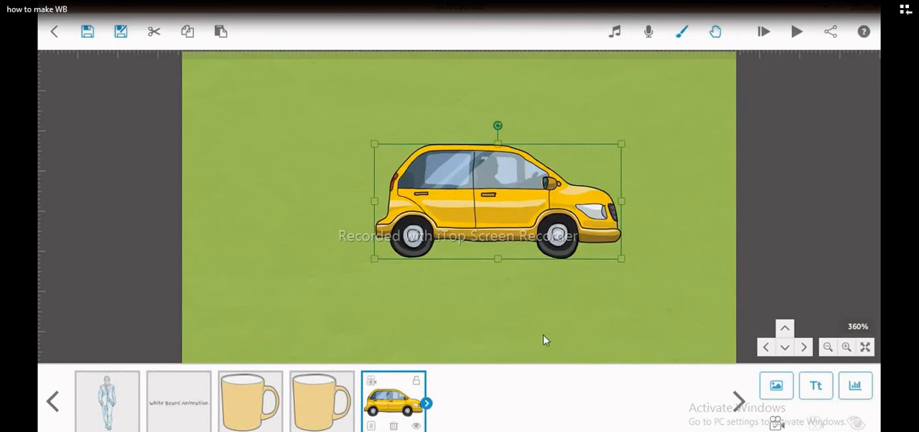
- Lock the yellow car with its camera set to the current position, and play the scribe from that element
{"action": "left_click", "coordinate": [417, 382]}
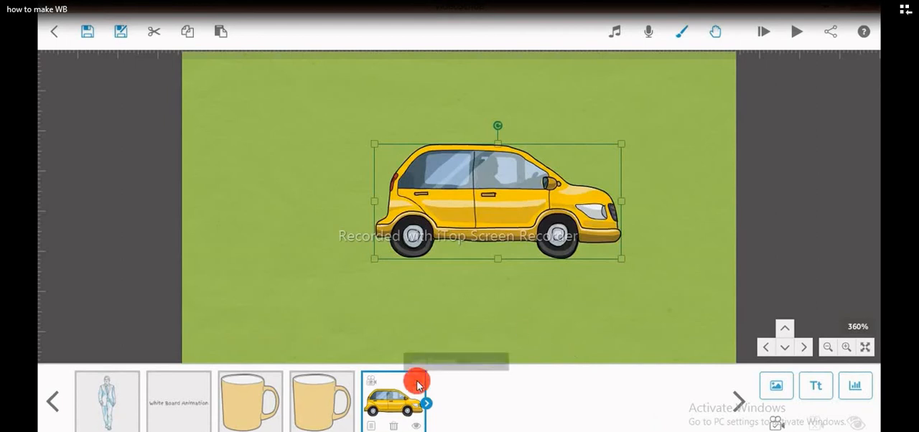
{"action": "left_click", "coordinate": [773, 424]}
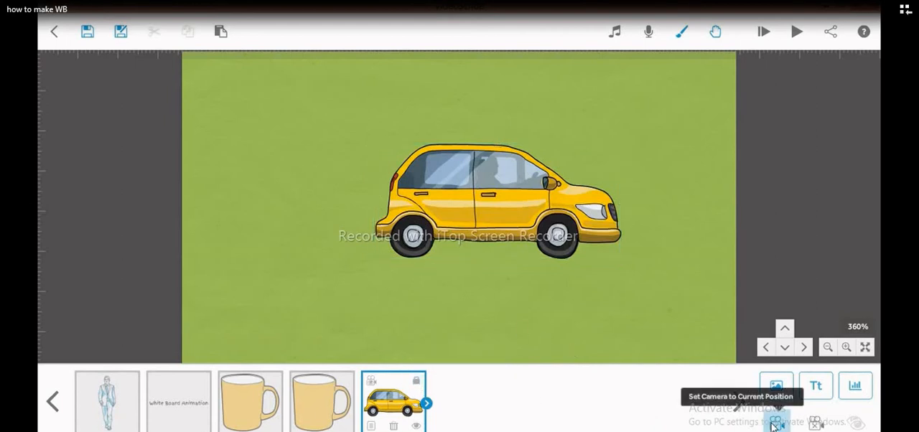
{"action": "left_click", "coordinate": [803, 31]}
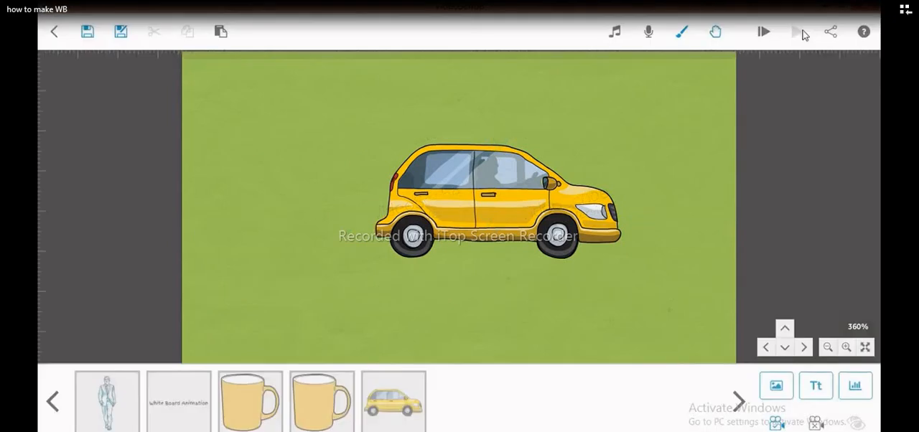
{"action": "left_click", "coordinate": [454, 400]}
{"action": "left_click", "coordinate": [453, 412]}
- Search the image library for "car" and add the grey sports car to the scribe
{"action": "left_click", "coordinate": [778, 388]}
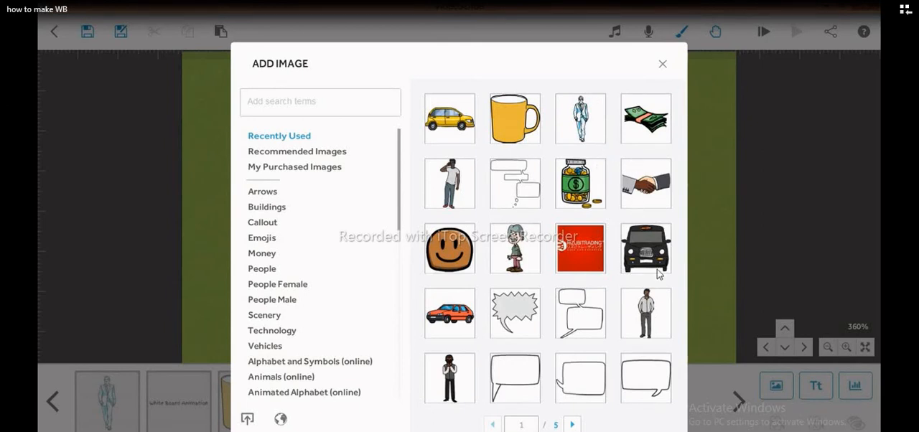
{"action": "left_click", "coordinate": [280, 106]}
{"action": "type", "text": "car"}
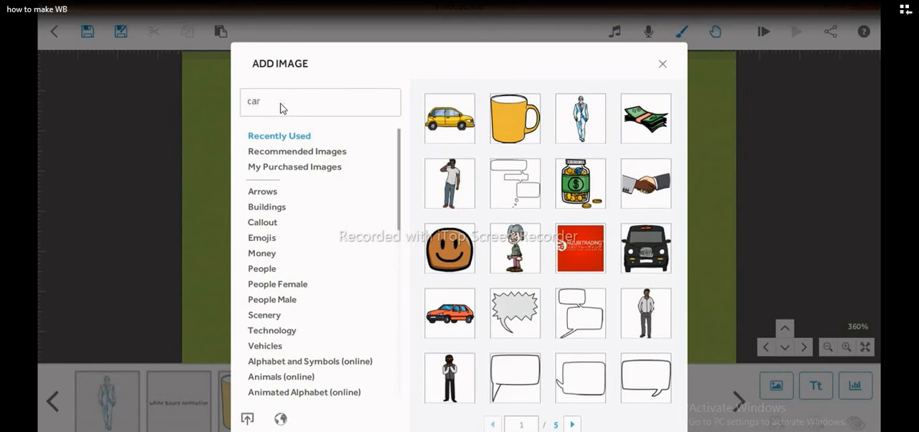
{"action": "key", "text": "Return"}
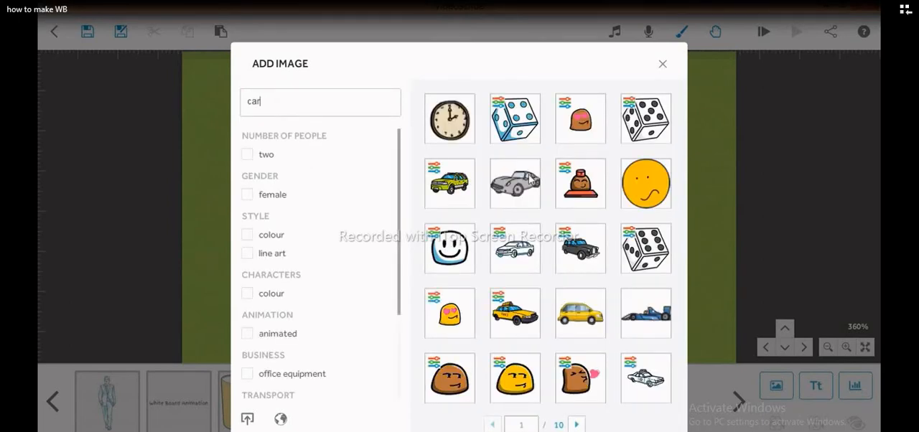
{"action": "left_click", "coordinate": [529, 180]}
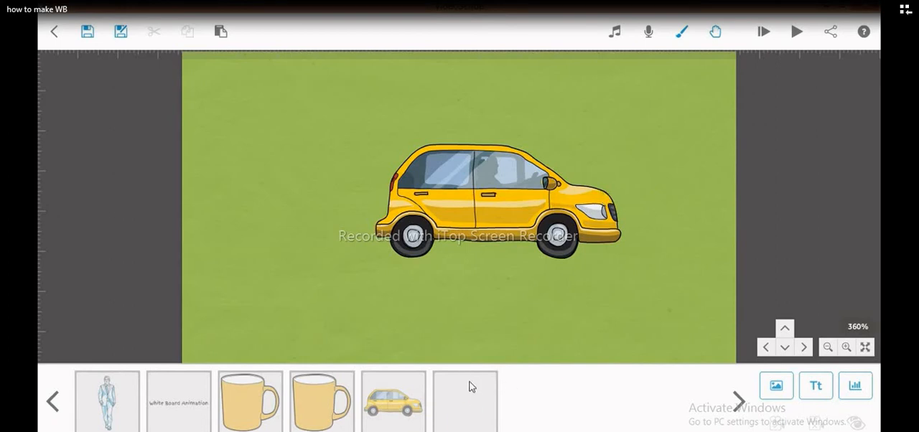
{"action": "key", "text": "ctrl+v"}
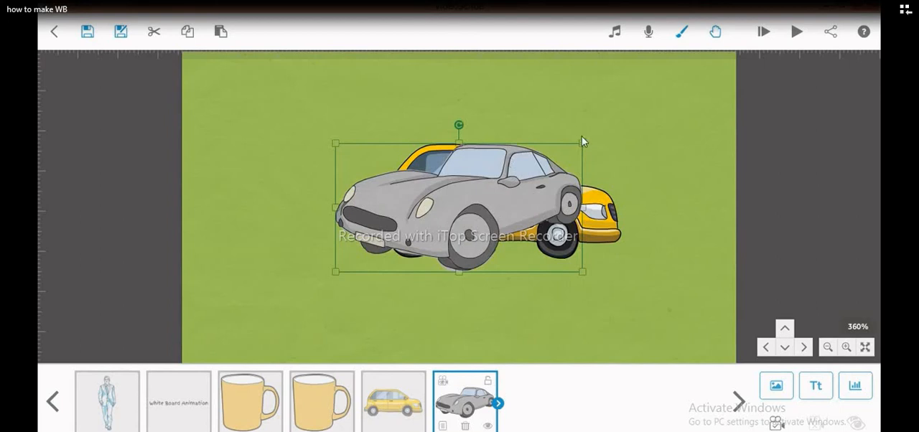
- Shrink the grey sports car to less than half its size and move it above the front of the yellow car
{"action": "left_click_drag", "start_coordinate": [584, 145], "coordinate": [463, 208]}
{"action": "left_click_drag", "start_coordinate": [592, 122], "coordinate": [641, 152]}
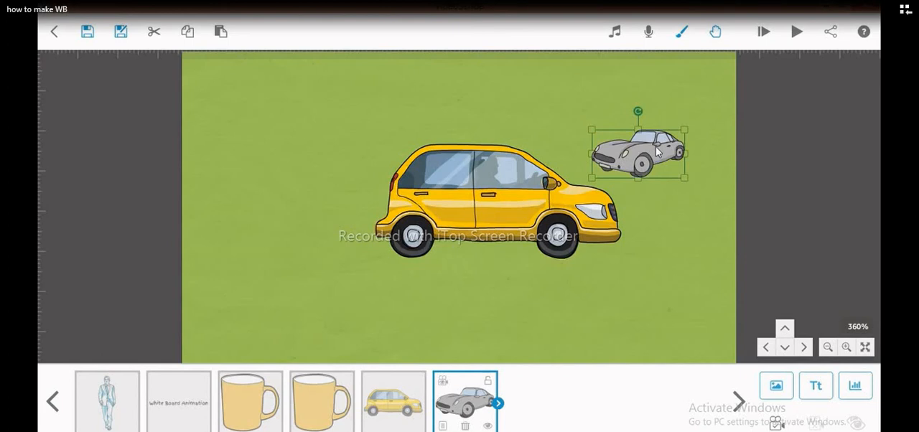
{"action": "left_click", "coordinate": [636, 189]}
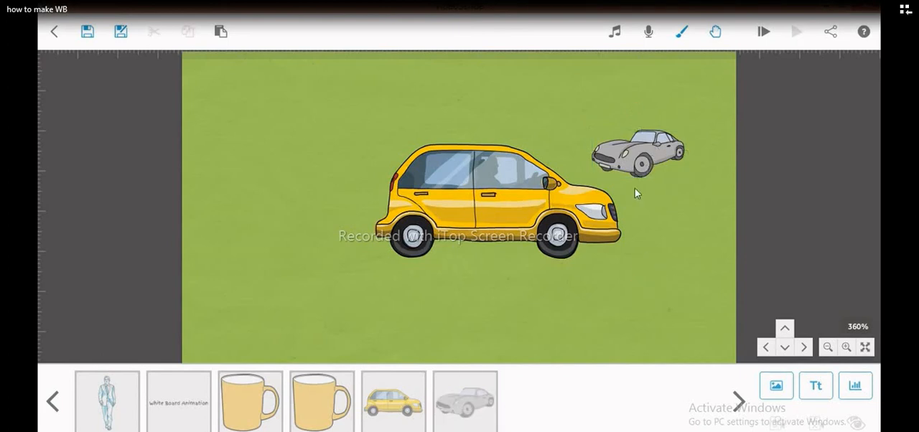
- Set the grey sports car's animation type to Move In in its drawing options
{"action": "left_click", "coordinate": [467, 400]}
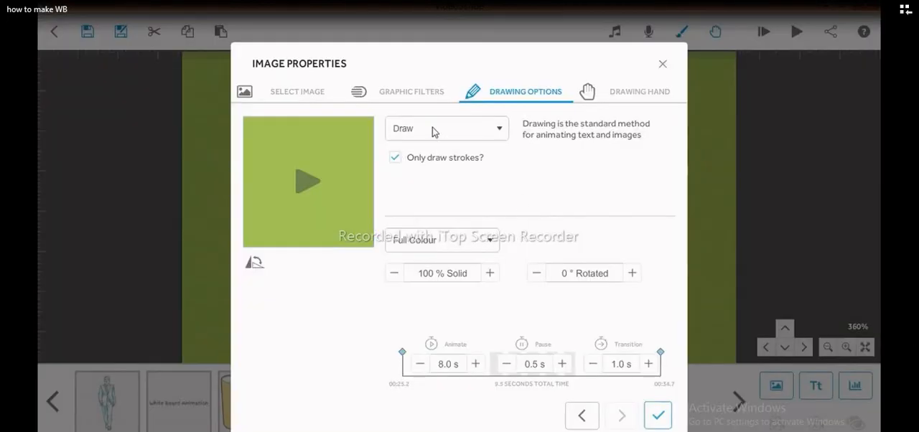
{"action": "left_click", "coordinate": [432, 128]}
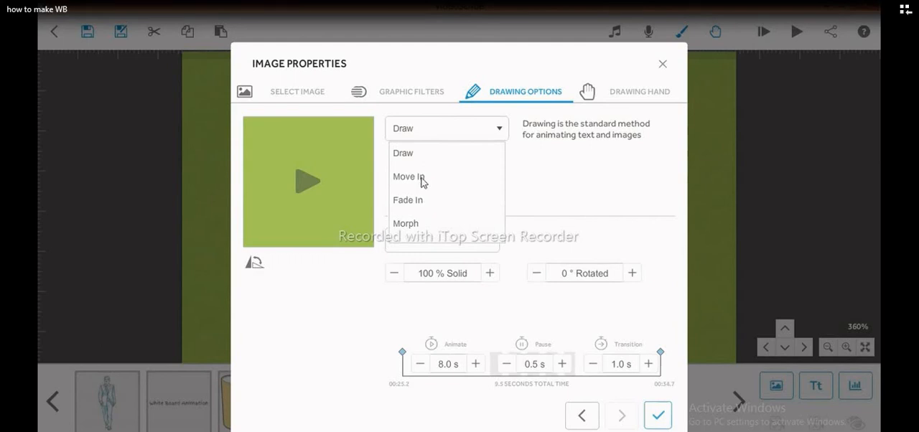
{"action": "left_click", "coordinate": [567, 190]}
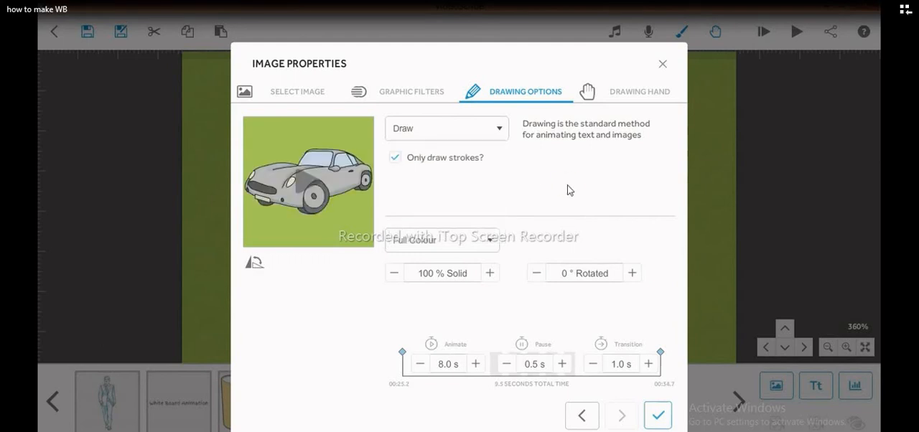
{"action": "left_click", "coordinate": [471, 129]}
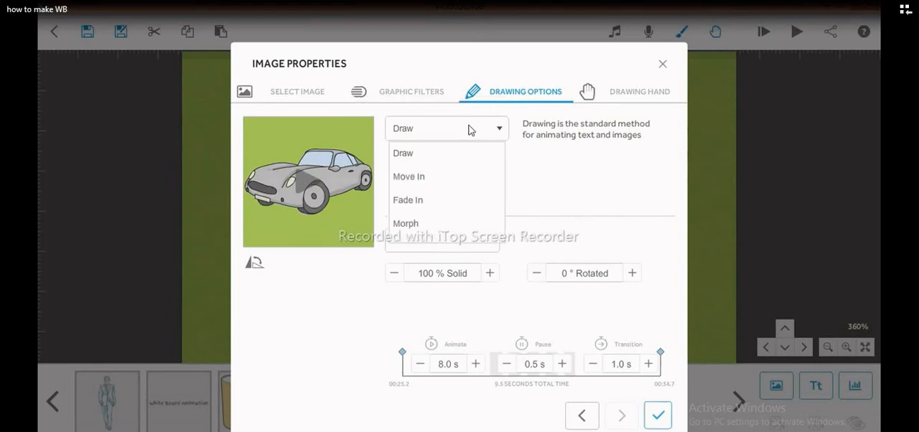
{"action": "left_click", "coordinate": [454, 178]}
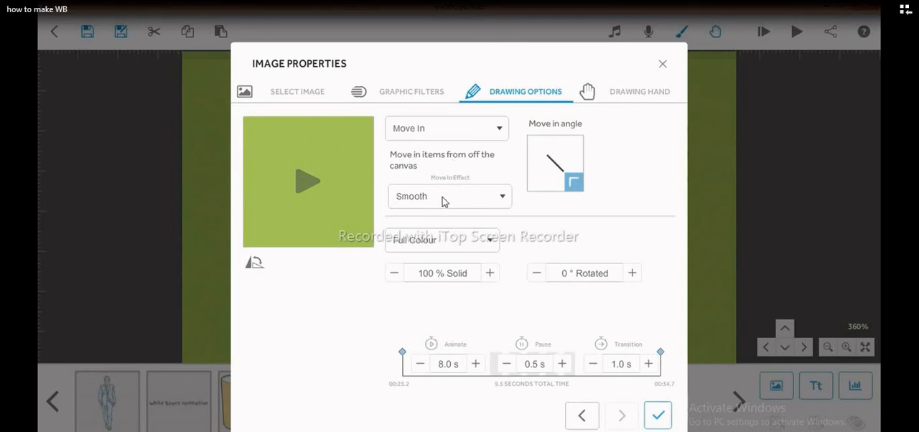
- Give the grey car's move-in a Bounce effect from the upper-right corner with a 3.5 s animate time, and apply the properties
{"action": "left_click", "coordinate": [443, 197]}
{"action": "left_click", "coordinate": [471, 201]}
{"action": "left_click", "coordinate": [475, 202]}
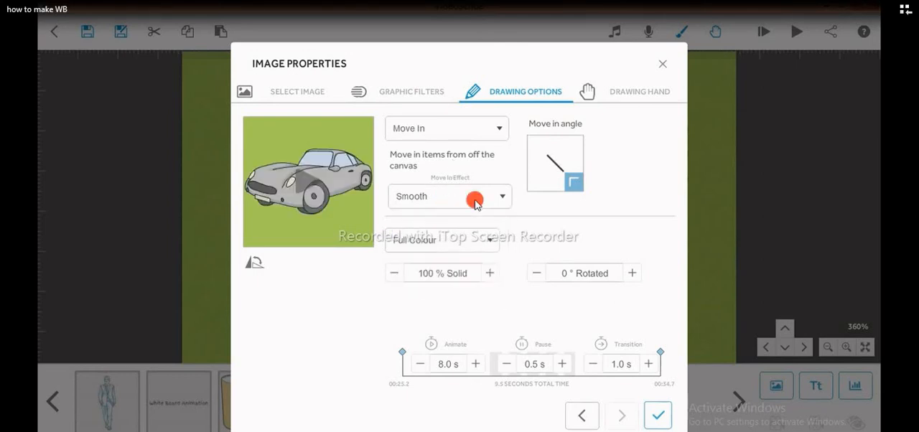
{"action": "left_click", "coordinate": [411, 270]}
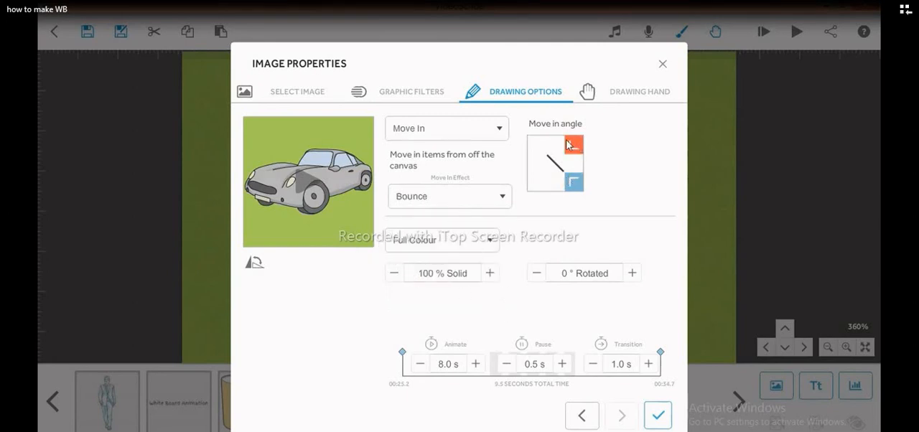
{"action": "left_click", "coordinate": [579, 153]}
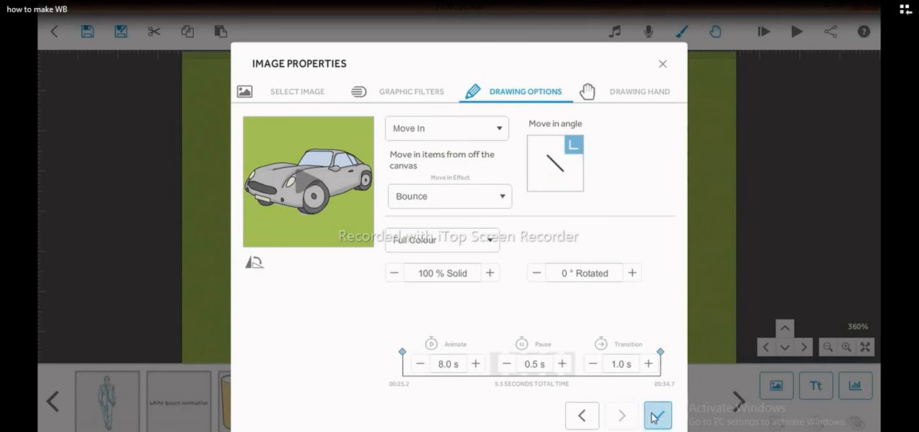
{"action": "left_click_drag", "start_coordinate": [422, 365], "coordinate": [422, 367]}
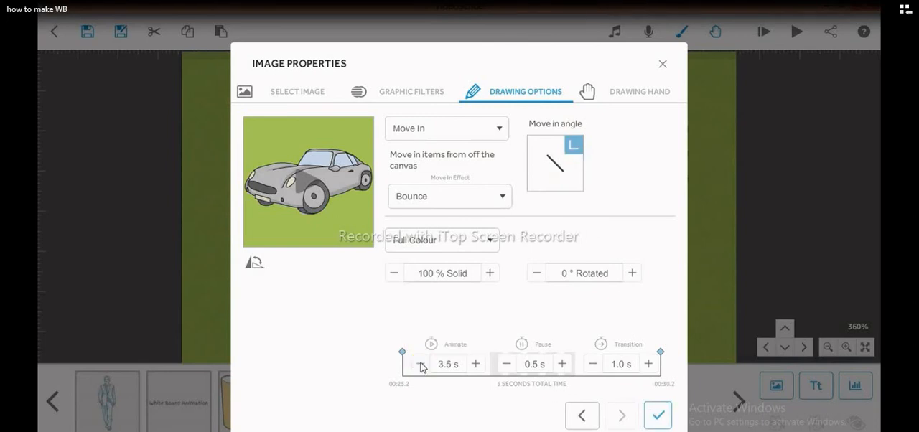
{"action": "left_click", "coordinate": [659, 421]}
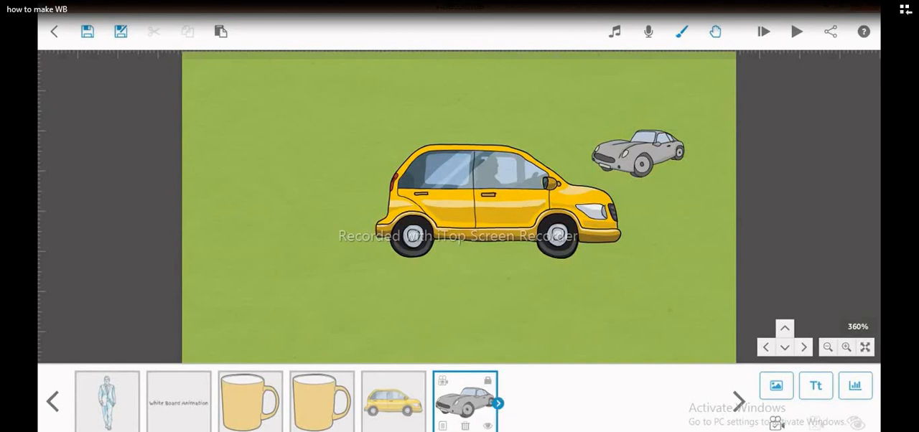
- Set the grey sports car's camera to the current position and play the scribe from that element
{"action": "left_click", "coordinate": [777, 423]}
{"action": "left_click", "coordinate": [795, 32]}
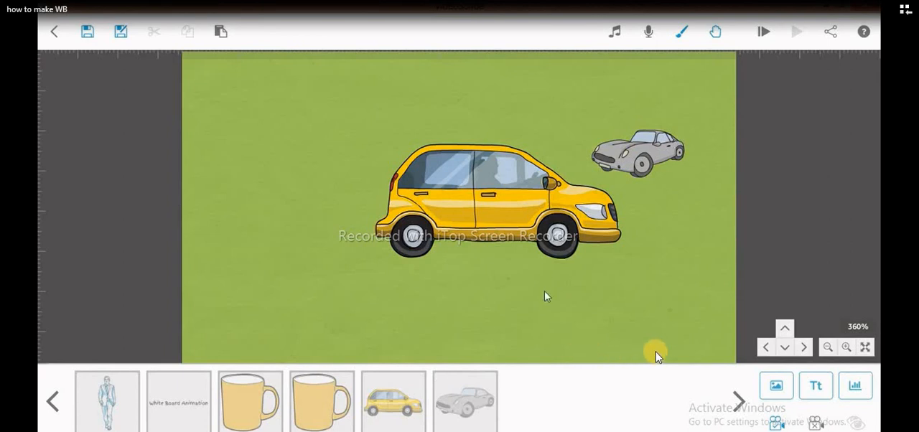
- Review the drawing hand choices for the grey sports car, preview the selected hand, and apply the image properties
{"action": "left_click", "coordinate": [460, 409]}
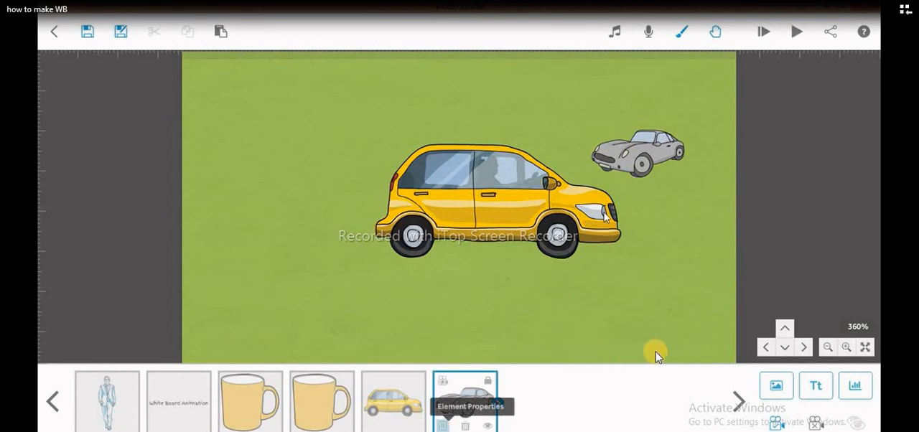
{"action": "left_click", "coordinate": [452, 426]}
{"action": "left_click", "coordinate": [653, 92]}
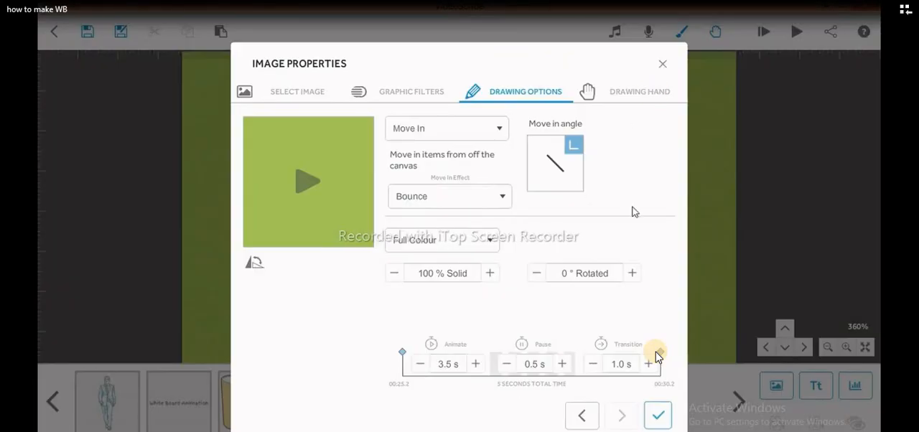
{"action": "left_click", "coordinate": [596, 161]}
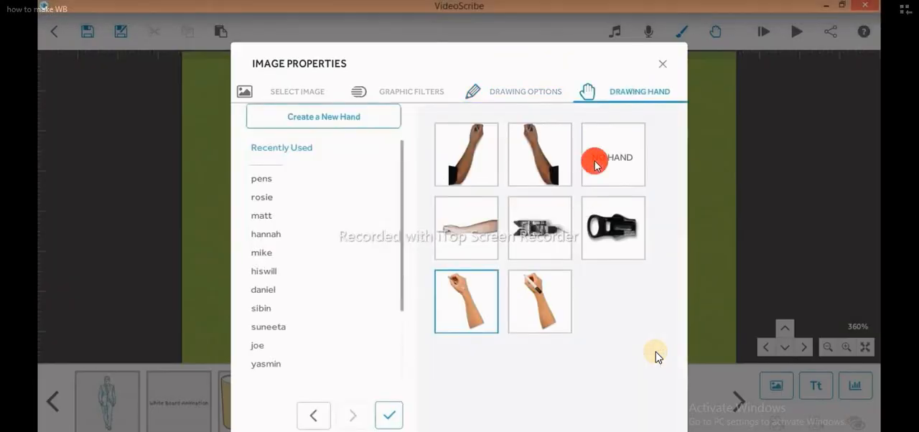
{"action": "left_click", "coordinate": [389, 415]}
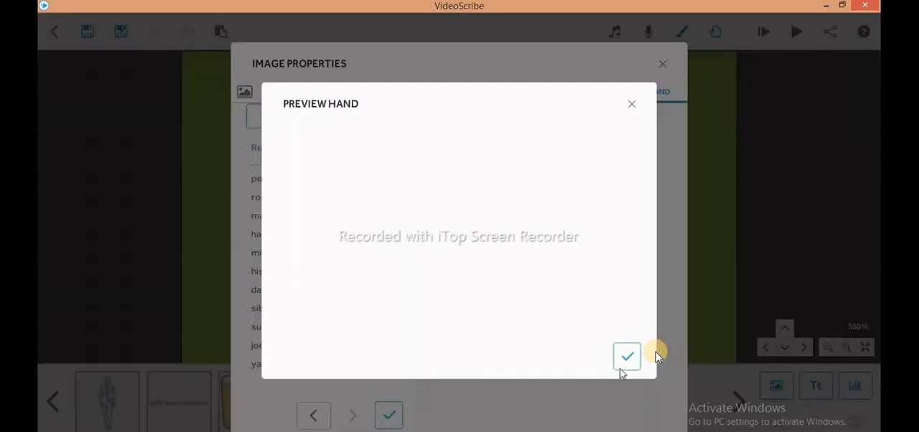
{"action": "left_click", "coordinate": [630, 362]}
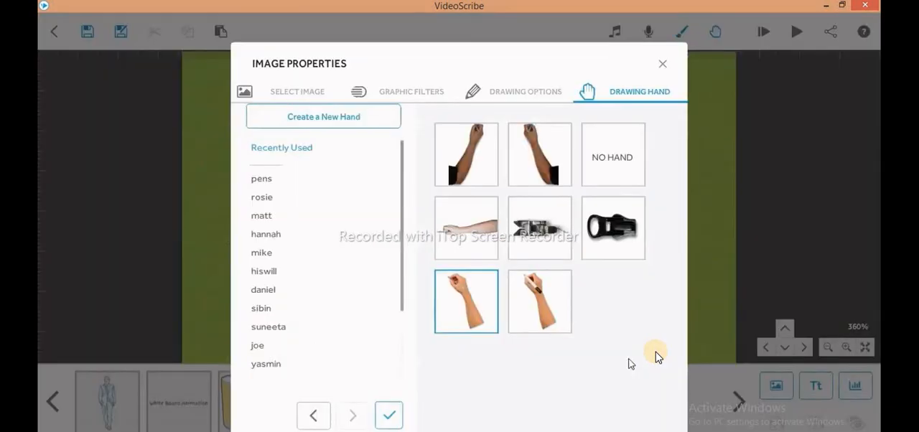
{"action": "left_click", "coordinate": [391, 416]}
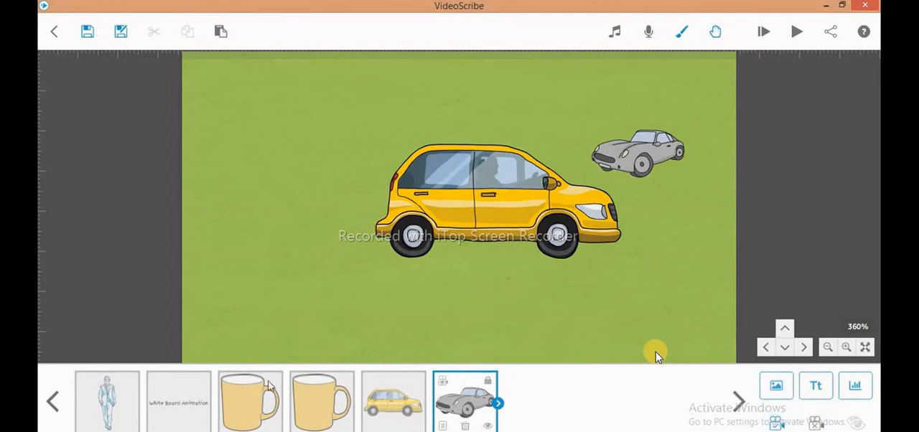
- Play the whole scribe from the beginning, starting with the man
{"action": "left_click", "coordinate": [92, 398]}
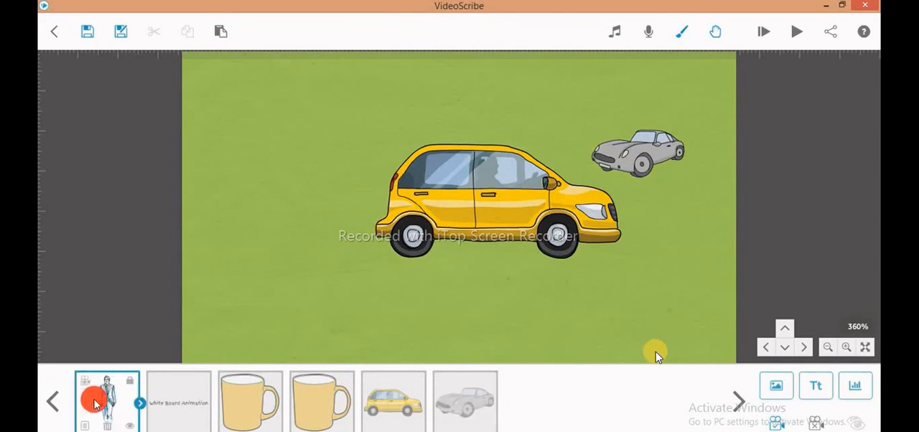
{"action": "left_click", "coordinate": [769, 35]}
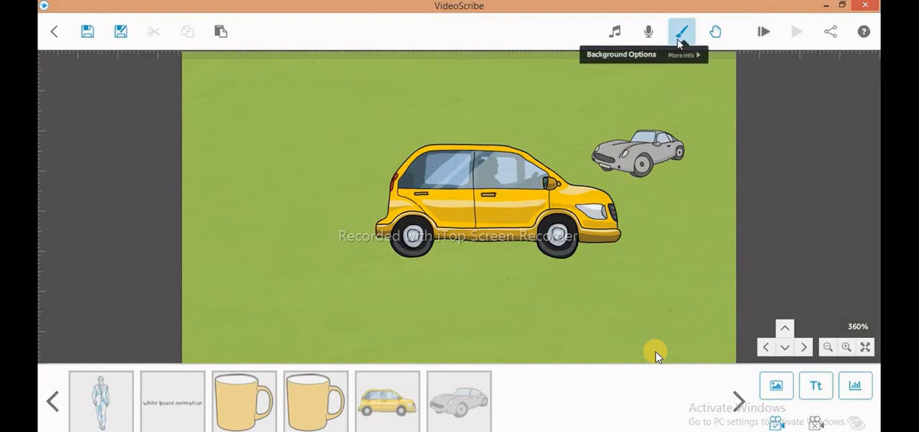
- Look through the scribe music library and the sounds and sample pic folders in H:\freelaner for an MP3, and close without importing
{"action": "left_click", "coordinate": [616, 33]}
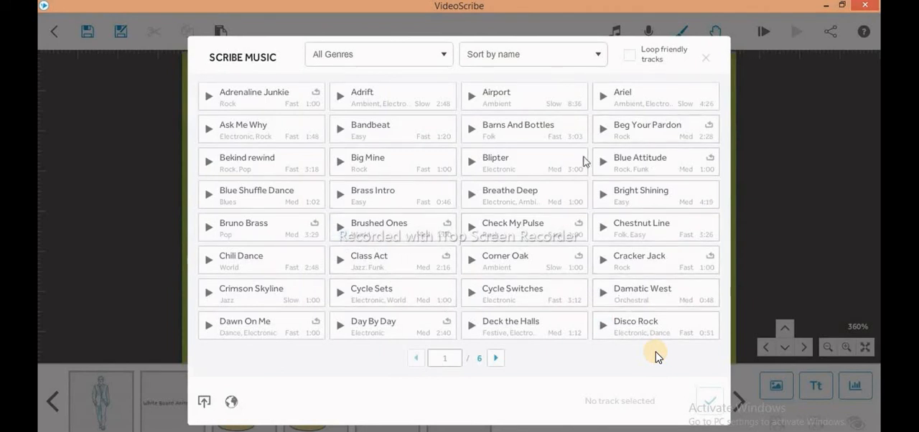
{"action": "left_click", "coordinate": [206, 404]}
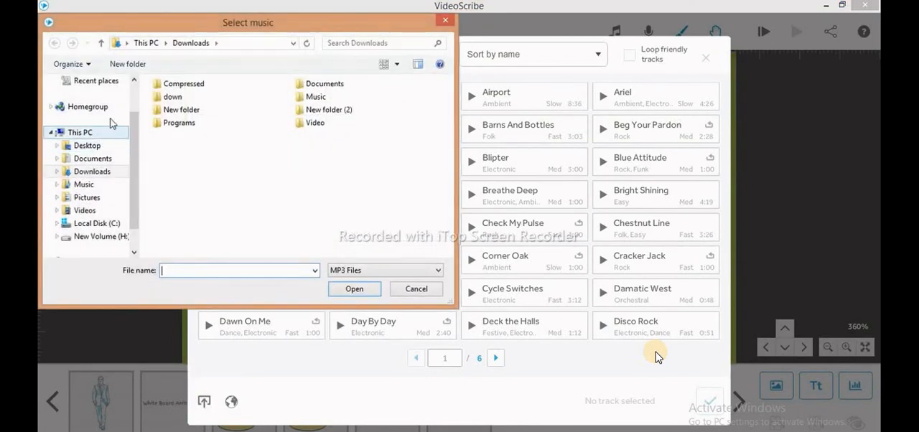
{"action": "left_click", "coordinate": [96, 236]}
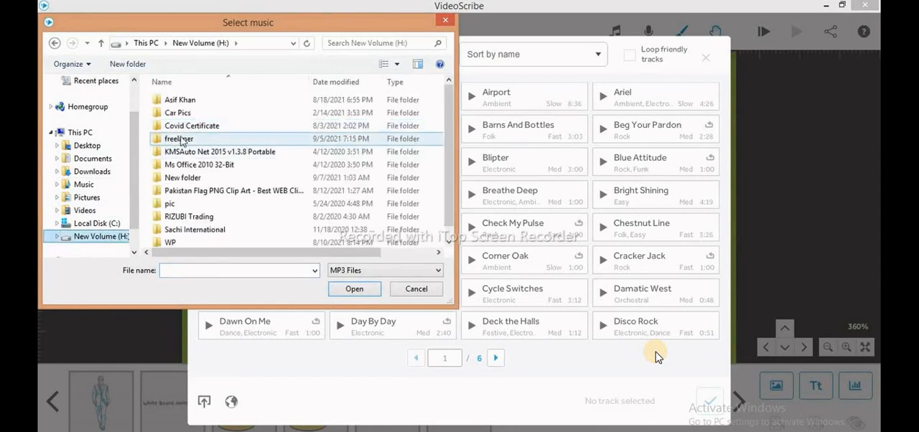
{"action": "left_click", "coordinate": [181, 140]}
{"action": "double_click", "coordinate": [181, 140]}
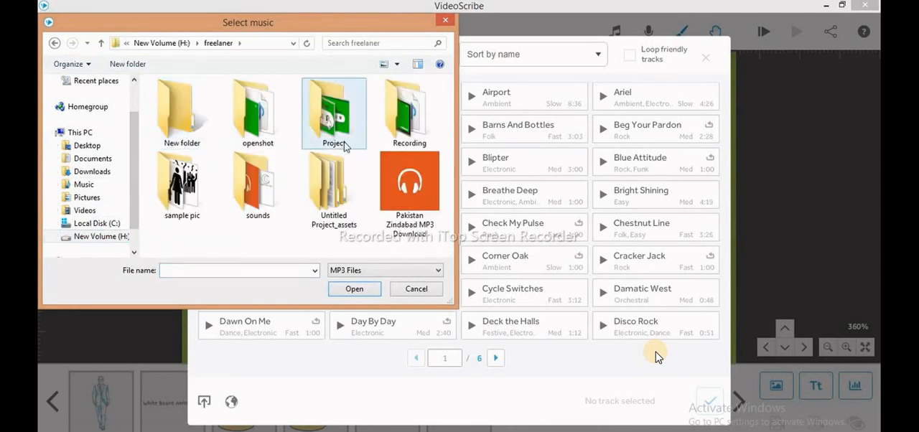
{"action": "double_click", "coordinate": [263, 199]}
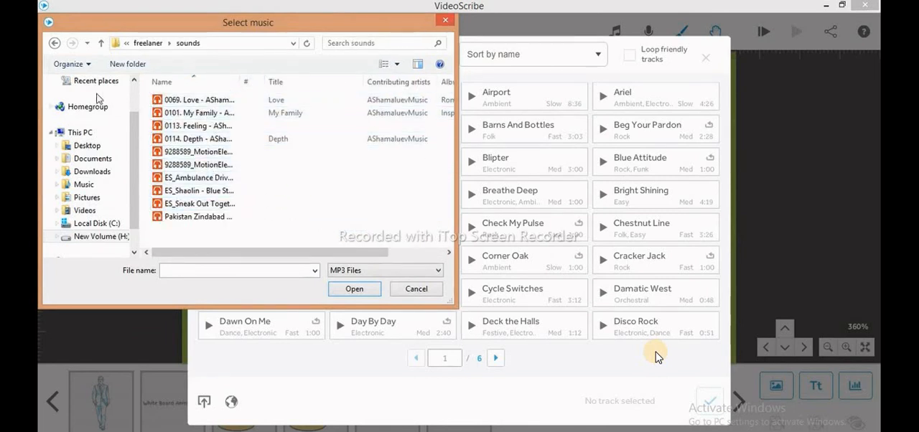
{"action": "left_click", "coordinate": [102, 44]}
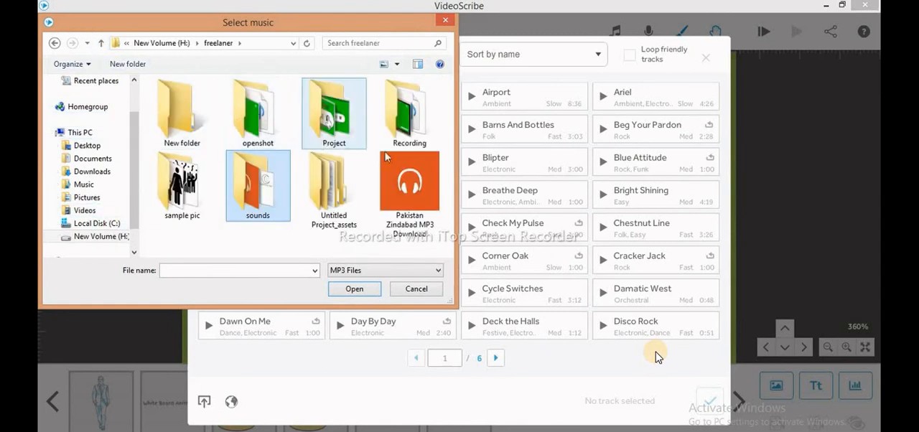
{"action": "double_click", "coordinate": [193, 186]}
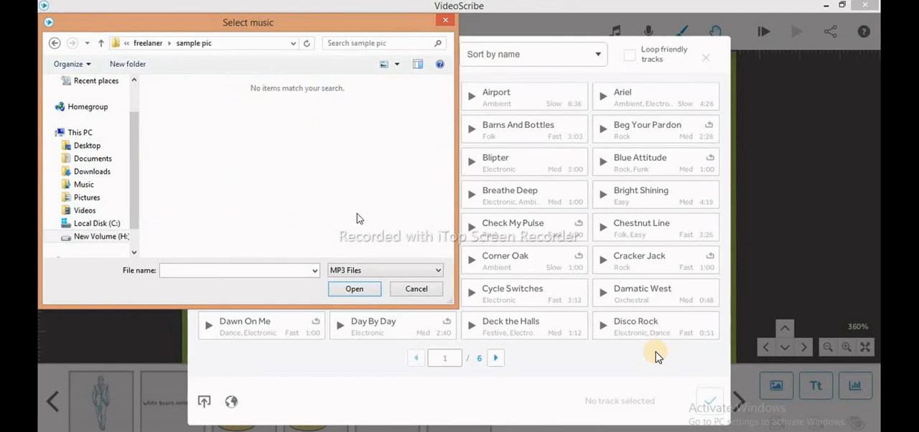
{"action": "left_click", "coordinate": [371, 272]}
{"action": "left_click", "coordinate": [354, 194]}
{"action": "left_click", "coordinate": [101, 47]}
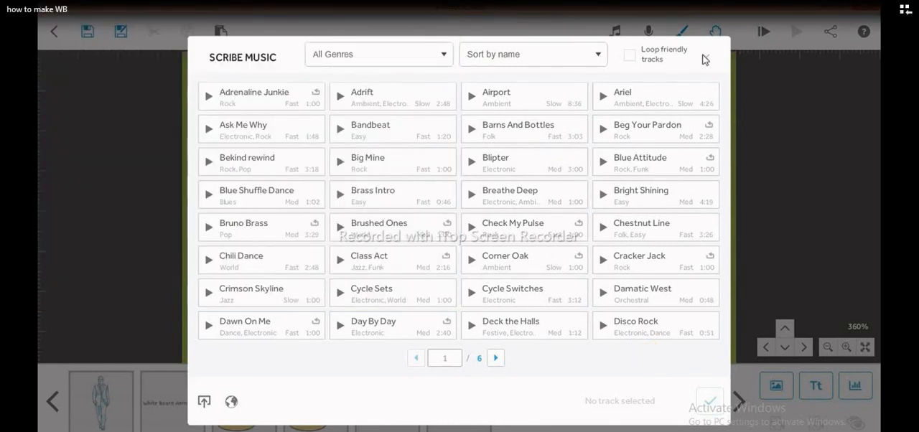
{"action": "left_click", "coordinate": [705, 57]}
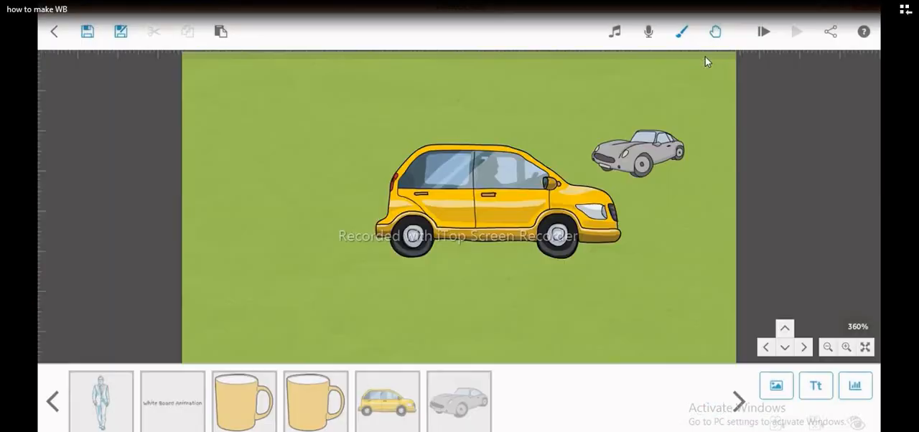
- Open the video file settings for downloading the scribe and review the available formats, keeping Quicktime MOV
{"action": "left_click", "coordinate": [831, 33]}
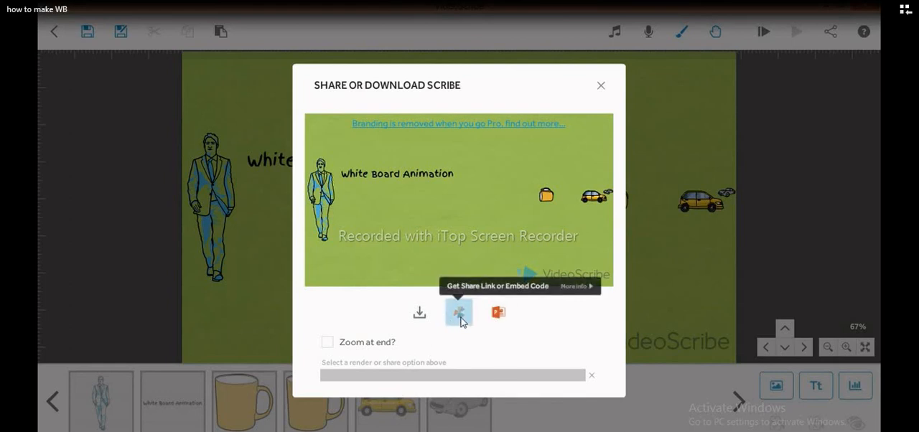
{"action": "left_click", "coordinate": [420, 313]}
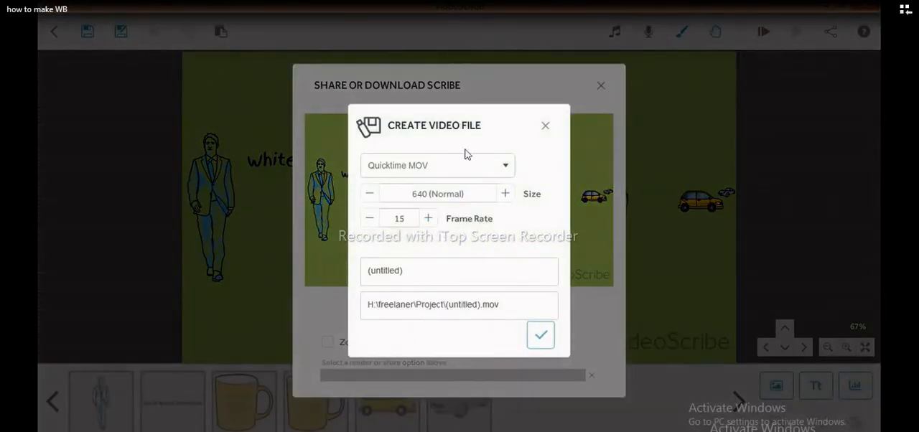
{"action": "left_click", "coordinate": [507, 168]}
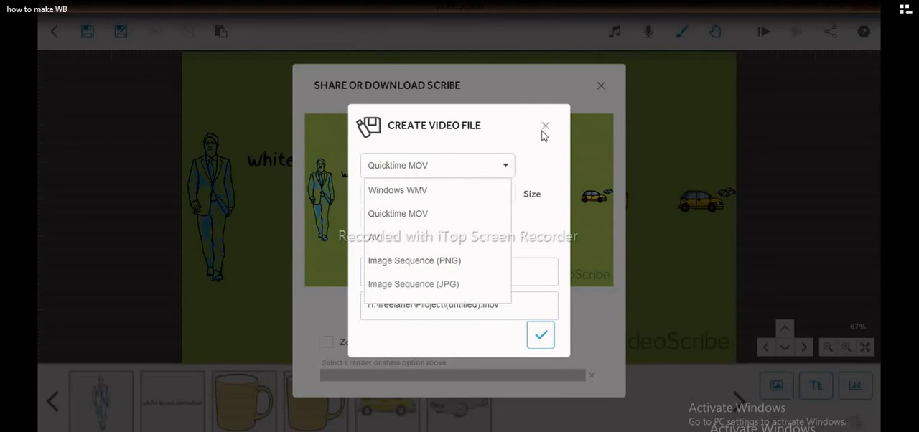
{"action": "left_click", "coordinate": [481, 164]}
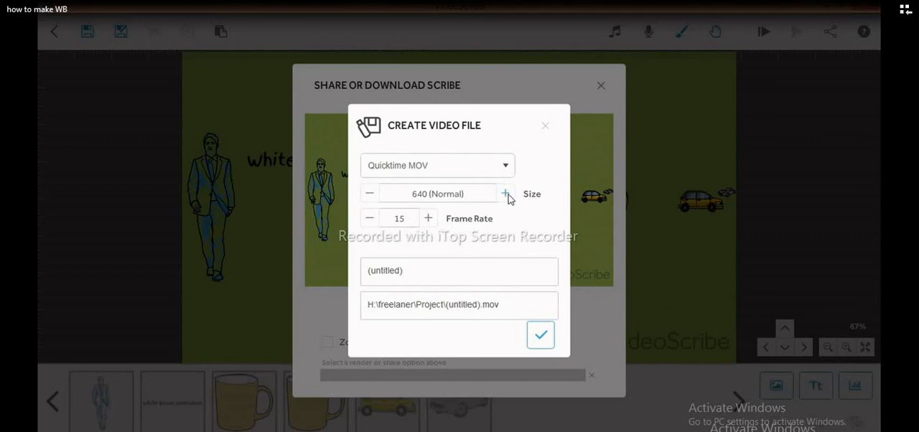
- Raise the video file's frame rate to 20 and dismiss the Pro render options
{"action": "left_click", "coordinate": [428, 219]}
{"action": "left_click", "coordinate": [428, 219]}
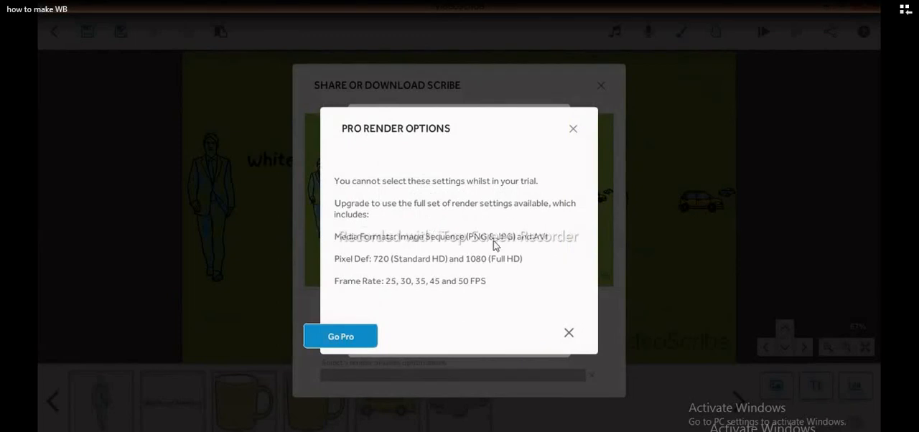
{"action": "left_click", "coordinate": [574, 130]}
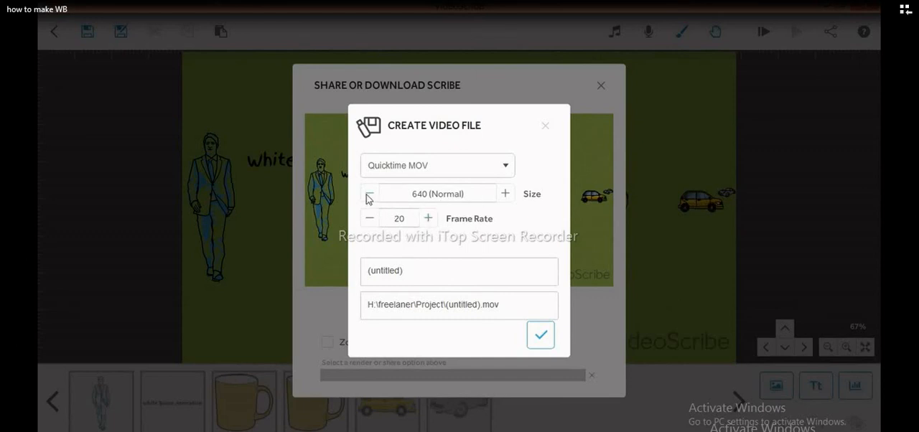
- Try to raise the video file's size one level and dismiss the Pro render options
{"action": "left_click", "coordinate": [507, 194]}
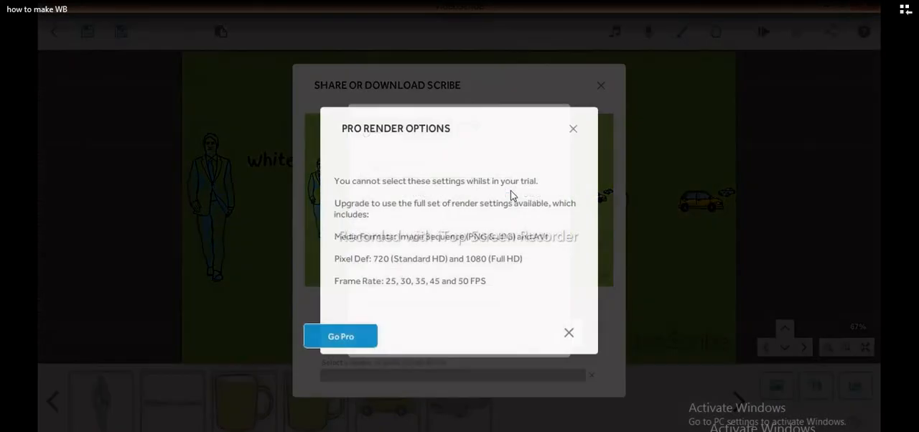
{"action": "left_click", "coordinate": [571, 131]}
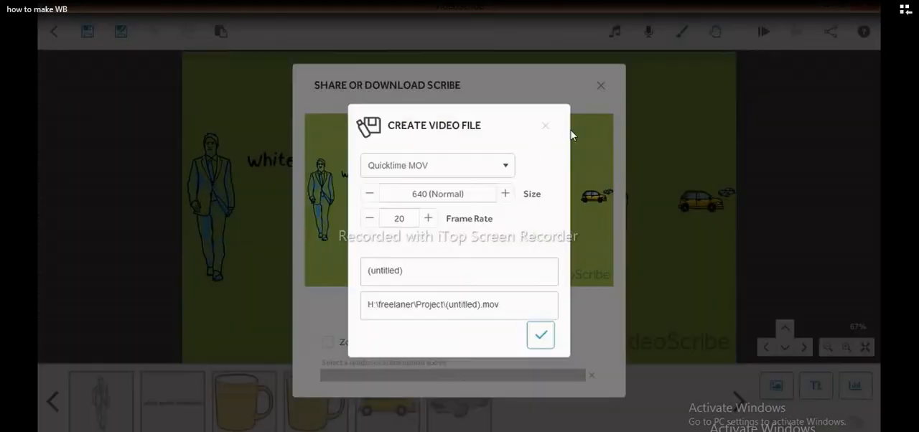
- Set the video file's output location to the H:\freelaner folder and start rendering the scribe as a Quicktime MOV
{"action": "left_click", "coordinate": [488, 309]}
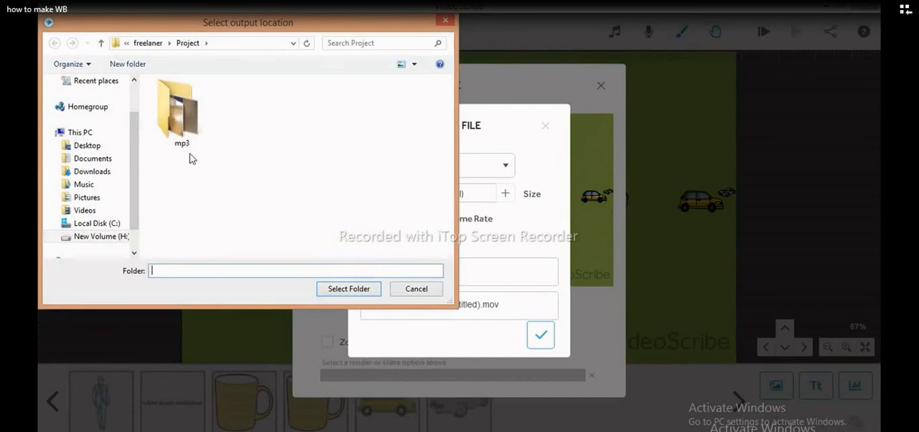
{"action": "left_click", "coordinate": [112, 237]}
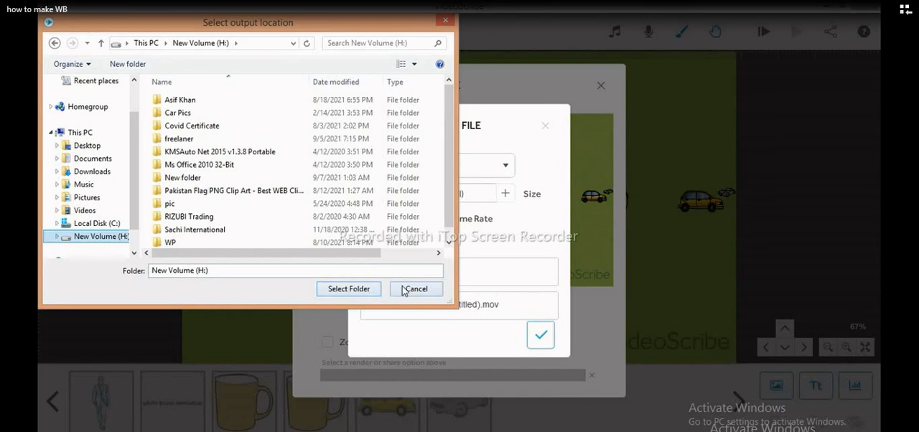
{"action": "double_click", "coordinate": [223, 138]}
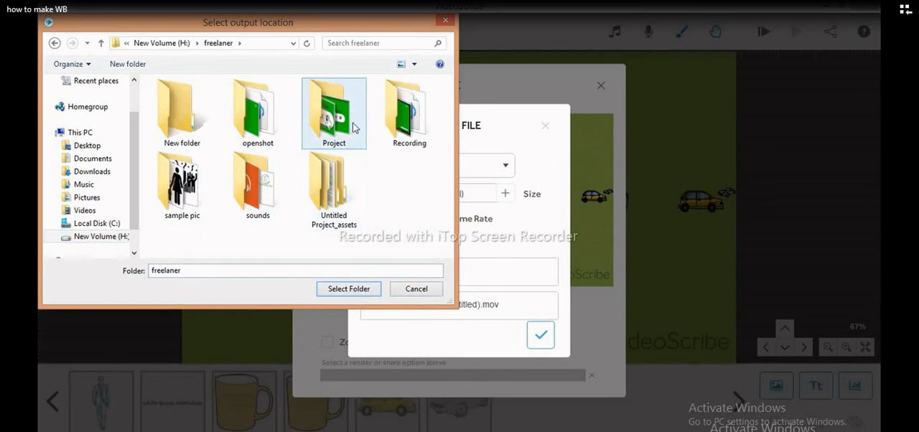
{"action": "left_click", "coordinate": [363, 291]}
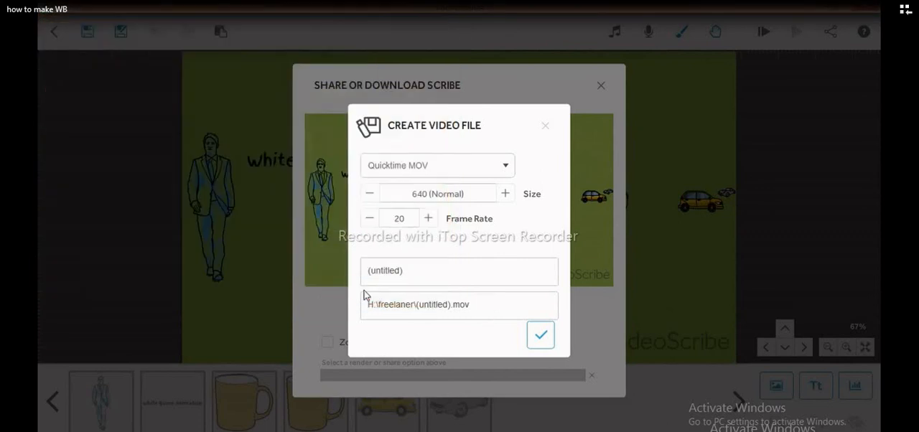
{"action": "left_click", "coordinate": [544, 342]}
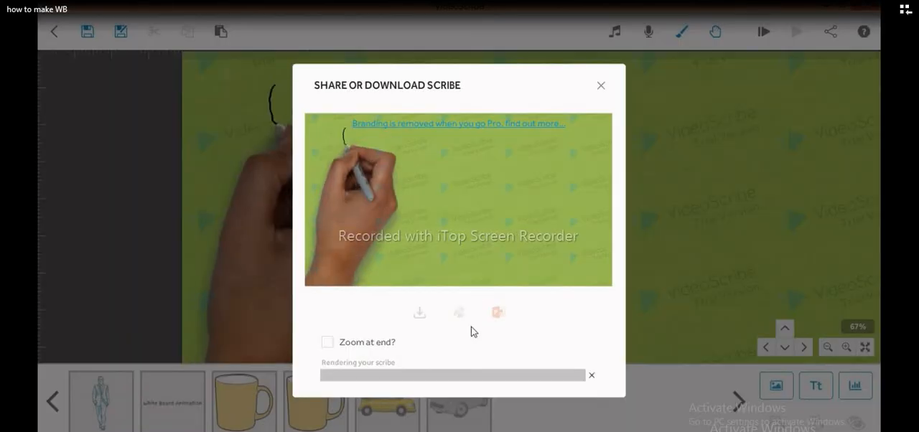